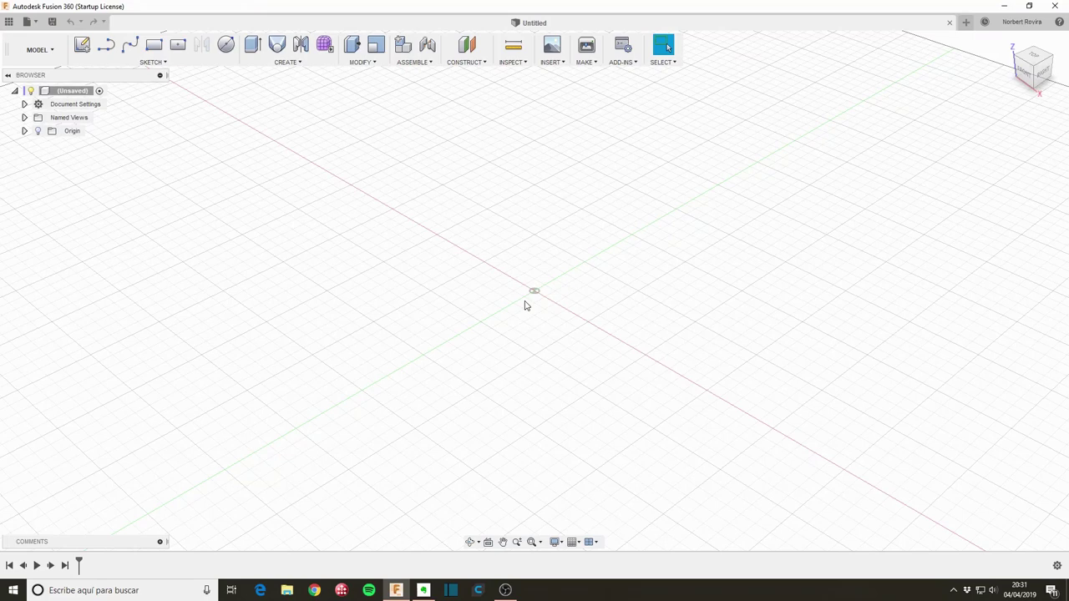
Step: Start a new sketch on the horizontal XY ground plane
key("s")
left_click(617, 338)
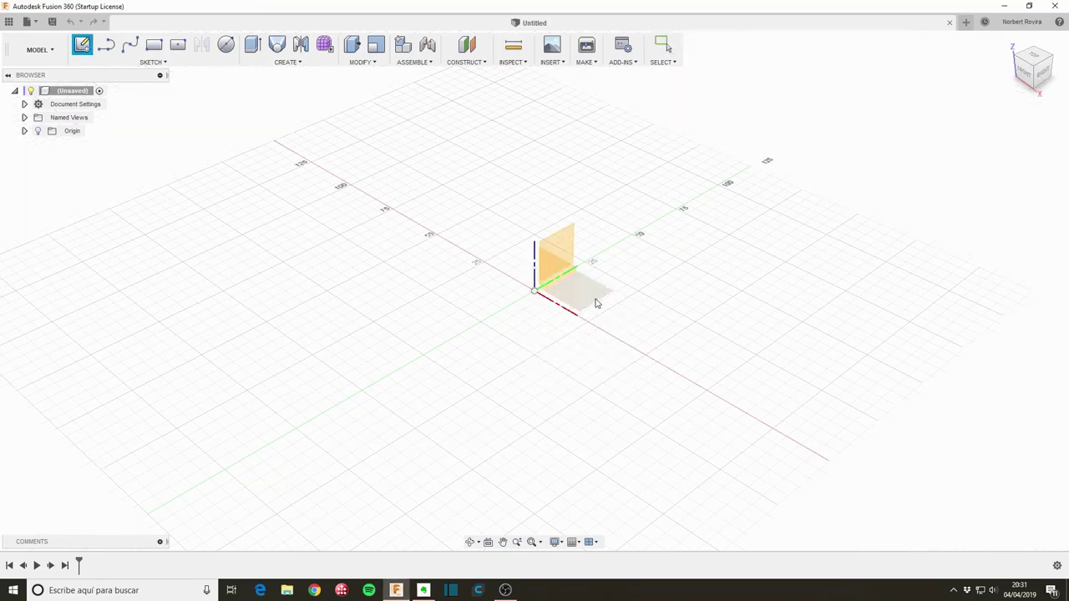
left_click(599, 295)
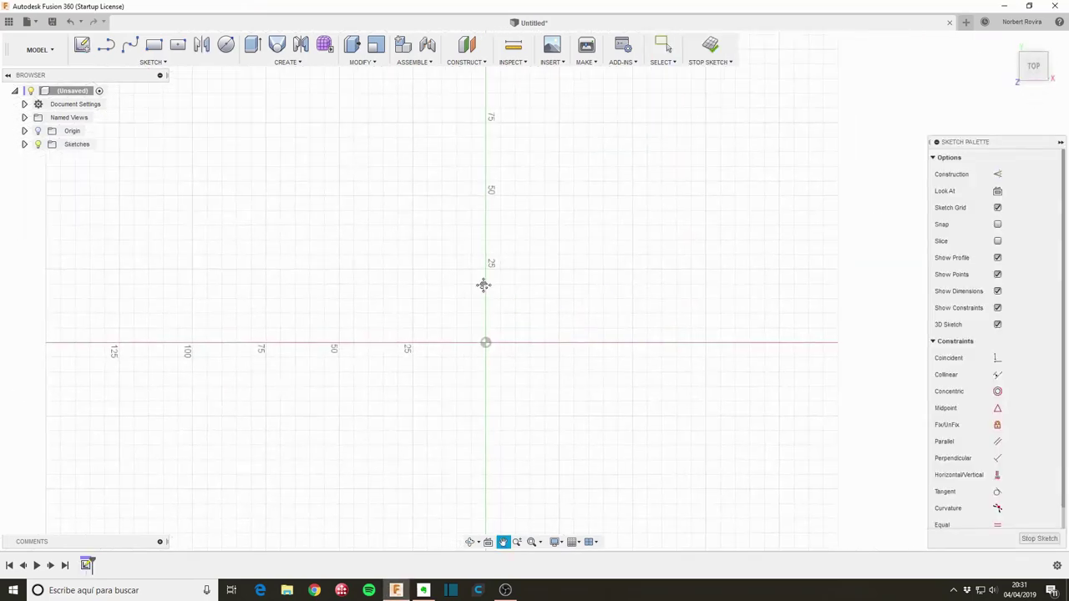
Step: Draw a zigzag line outline from the origin with three pointed spikes
key("s")
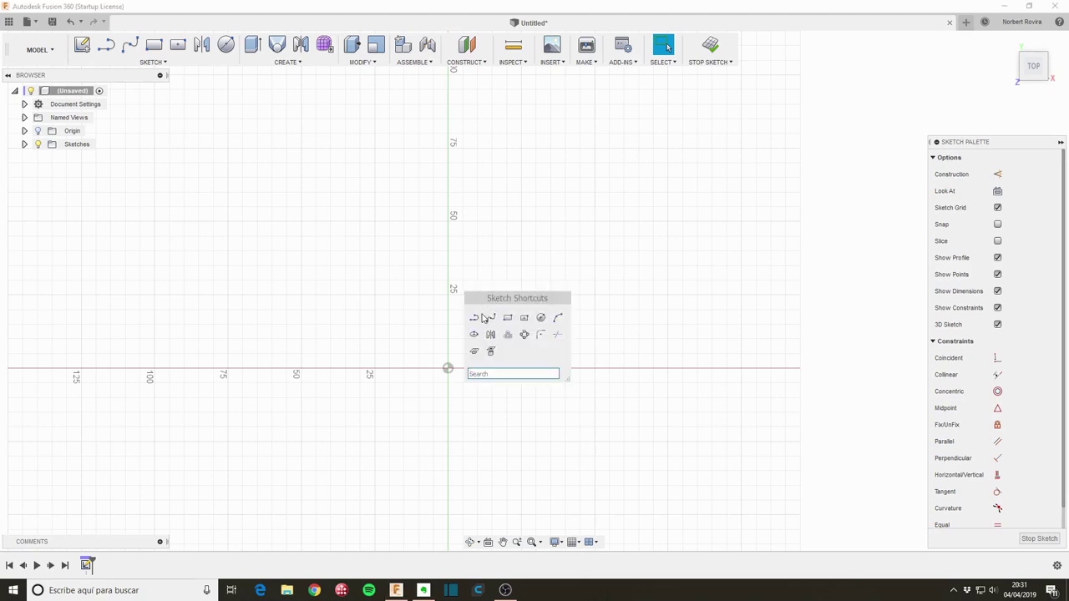
left_click(475, 317)
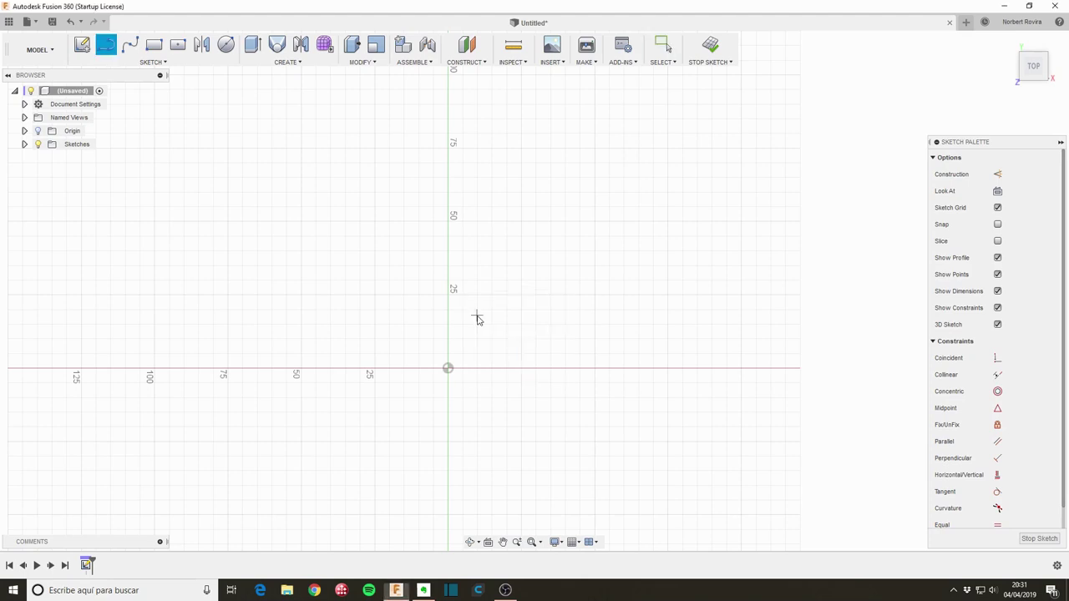
left_click(448, 369)
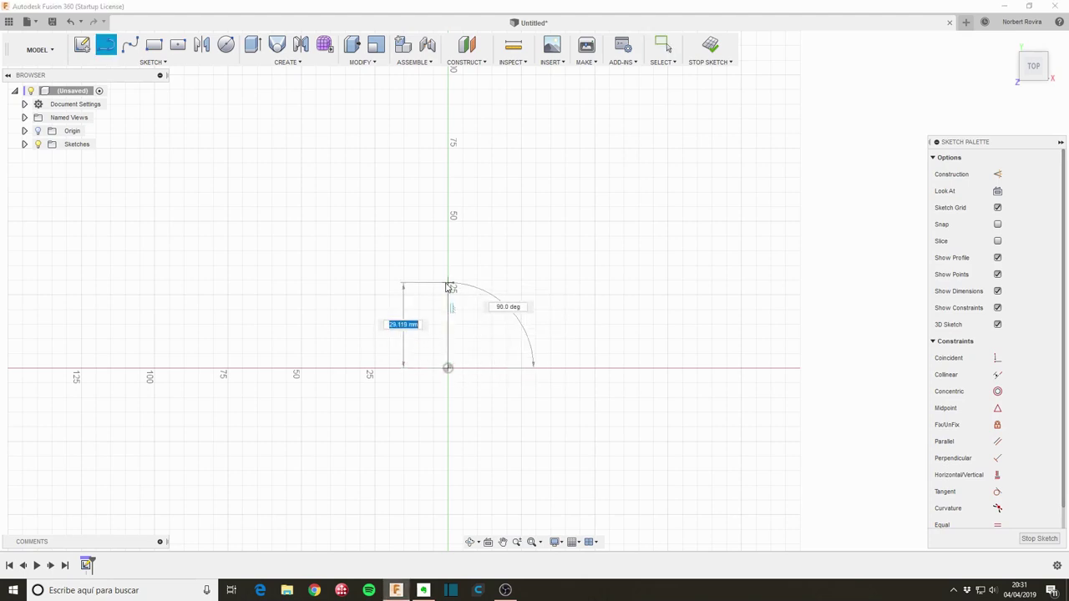
left_click(449, 278)
left_click(541, 208)
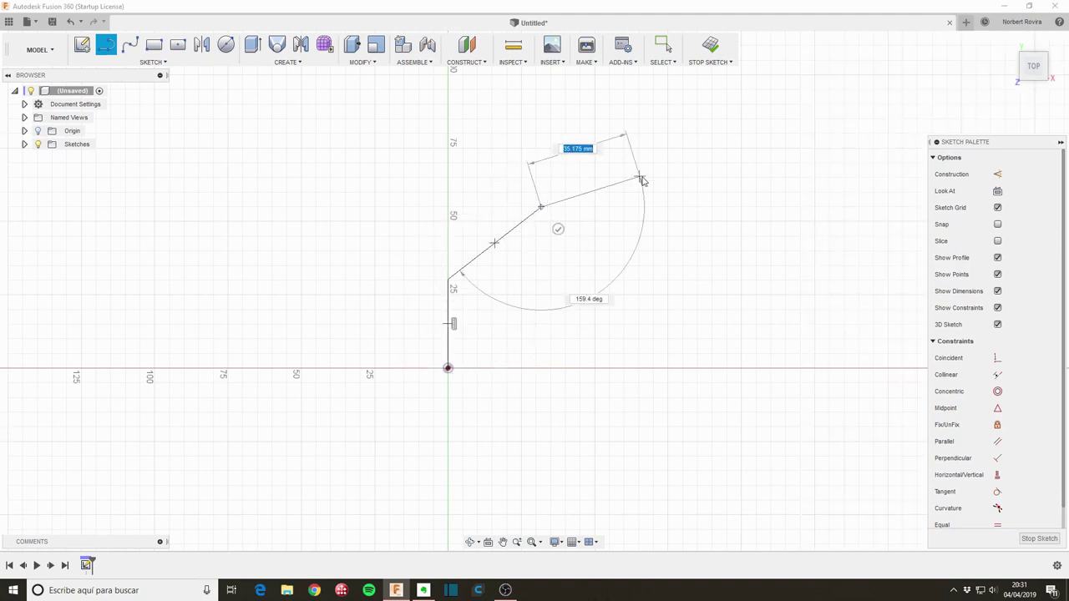
left_click(657, 173)
left_click(577, 258)
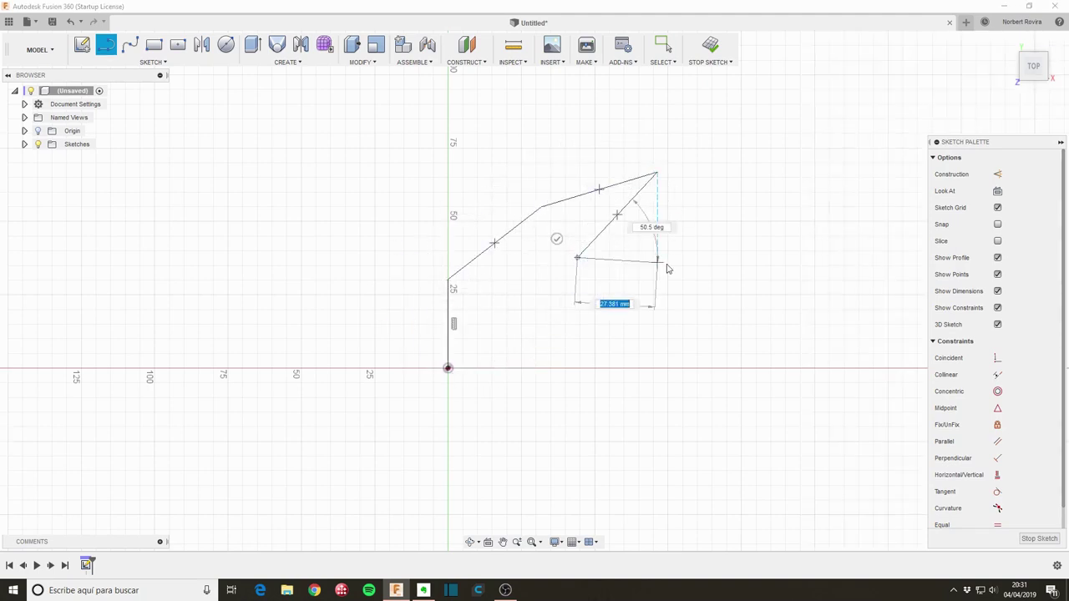
left_click(681, 266)
left_click(606, 317)
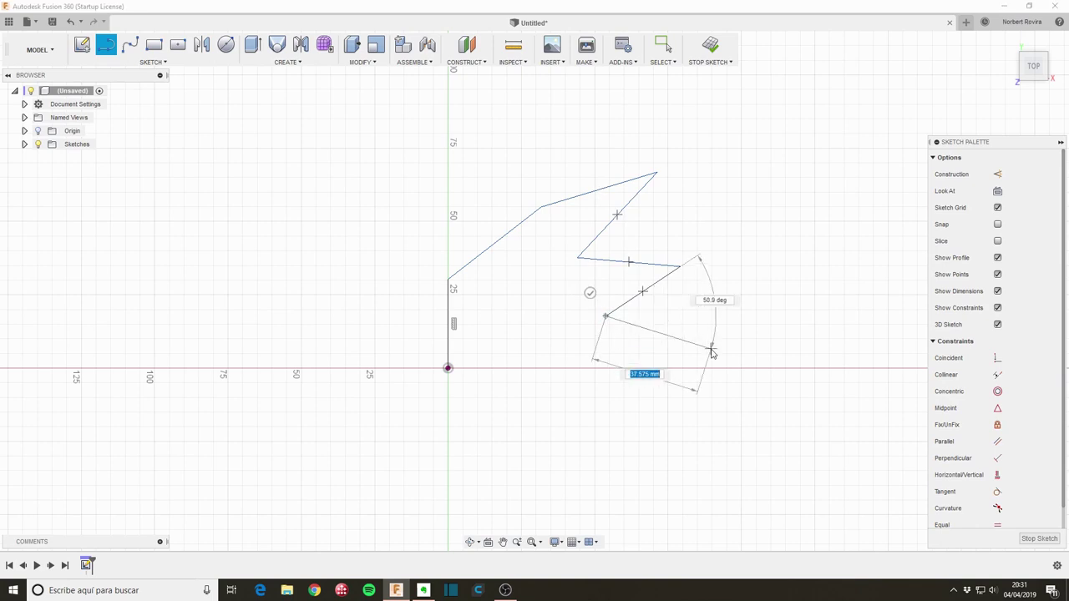
left_click(710, 349)
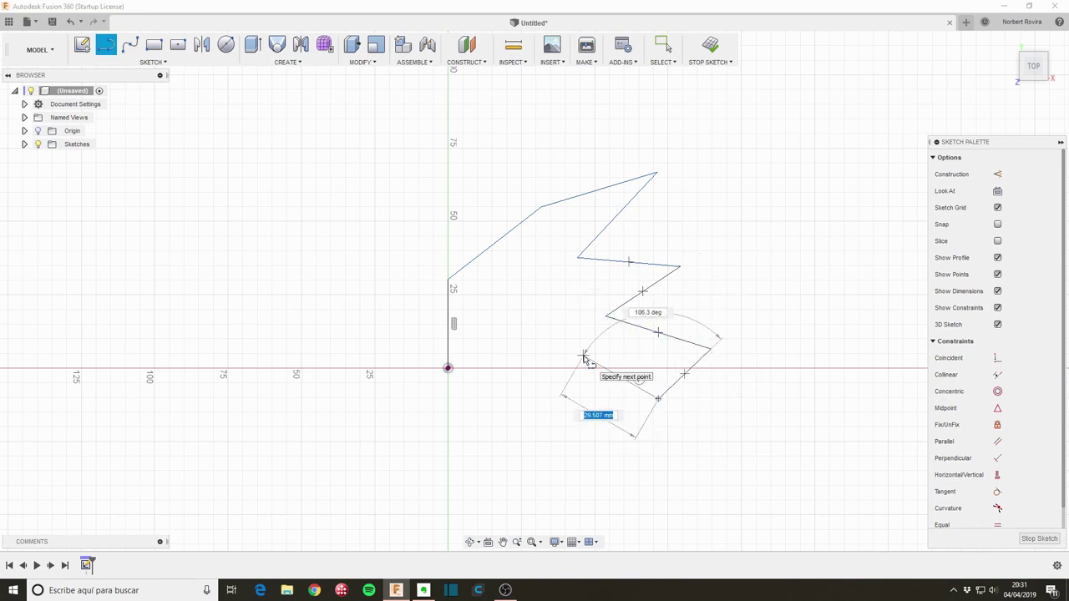
left_click(658, 397)
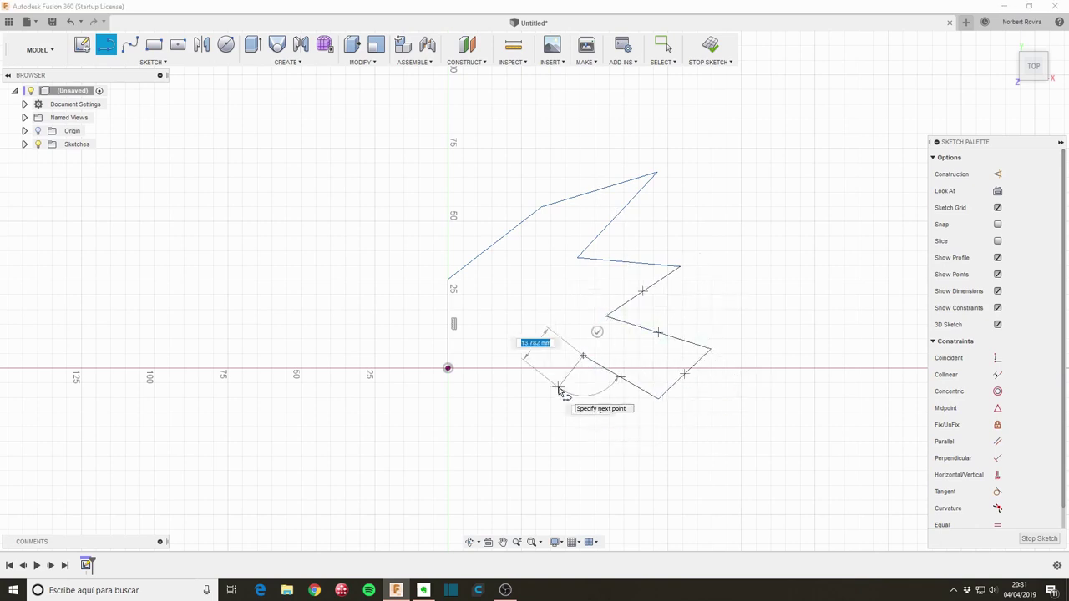
Step: Add two tangent arcs forming an S-curve and close the outline at the origin
left_click(581, 353)
left_click_drag(582, 355, 548, 378)
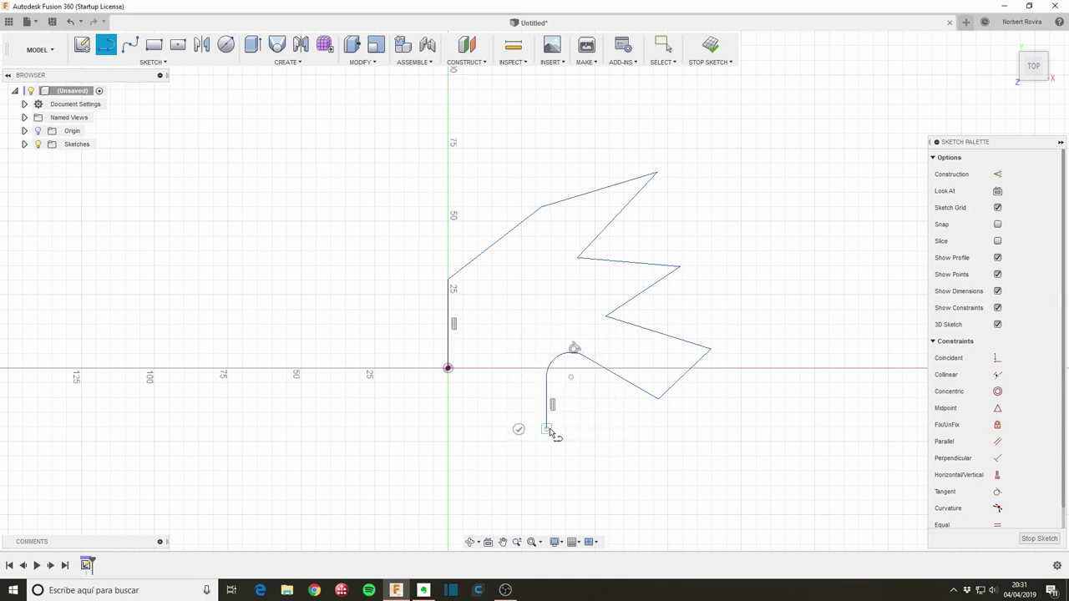
mouse_move(548, 429)
left_mouse_down()
mouse_move(518, 462)
mouse_move(491, 434)
left_mouse_up()
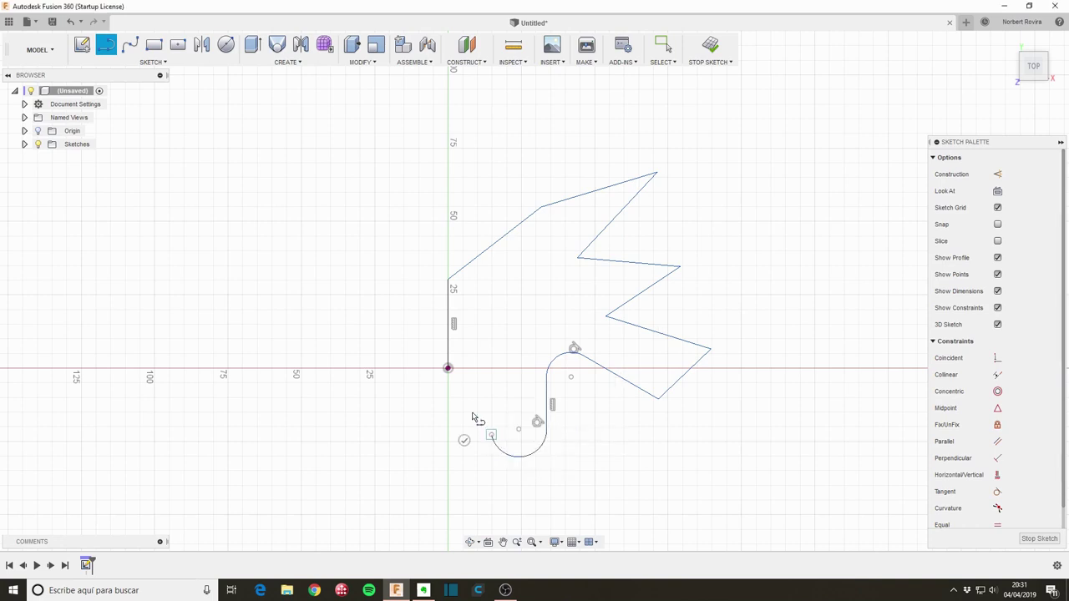
left_click(447, 368)
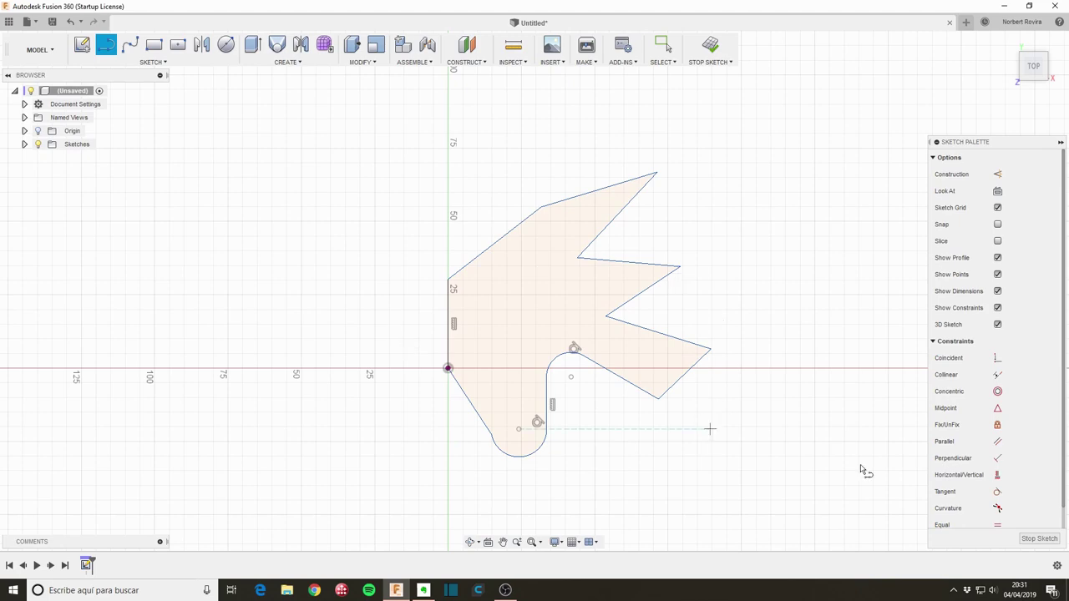
Step: Finish the sketch and extrude the star-like profile 15 mm as a new body
left_click(1038, 538)
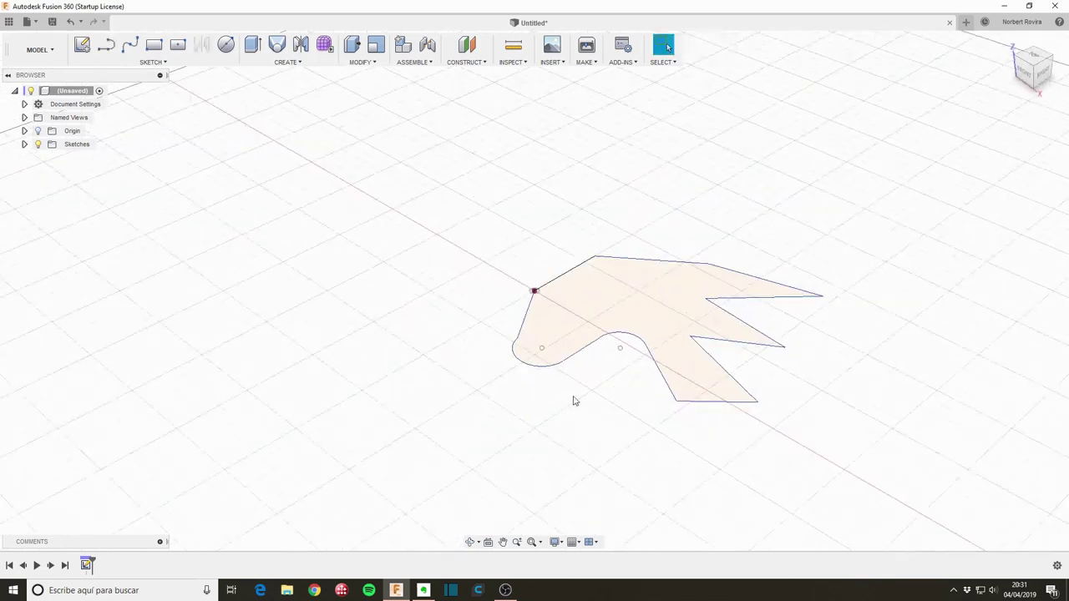
key("e")
left_click(645, 294)
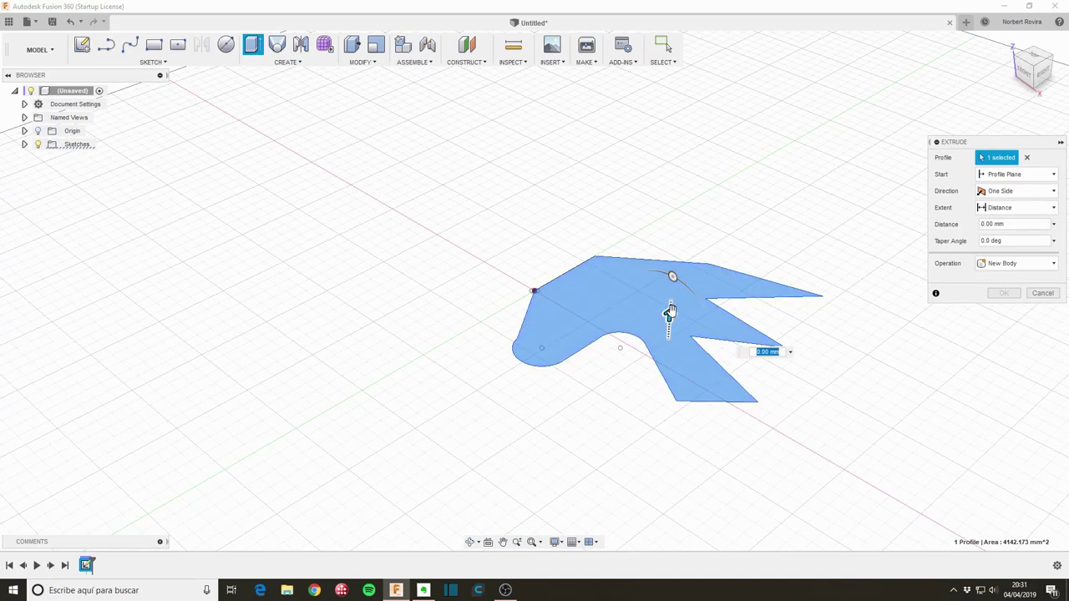
left_click_drag(671, 289, 672, 276)
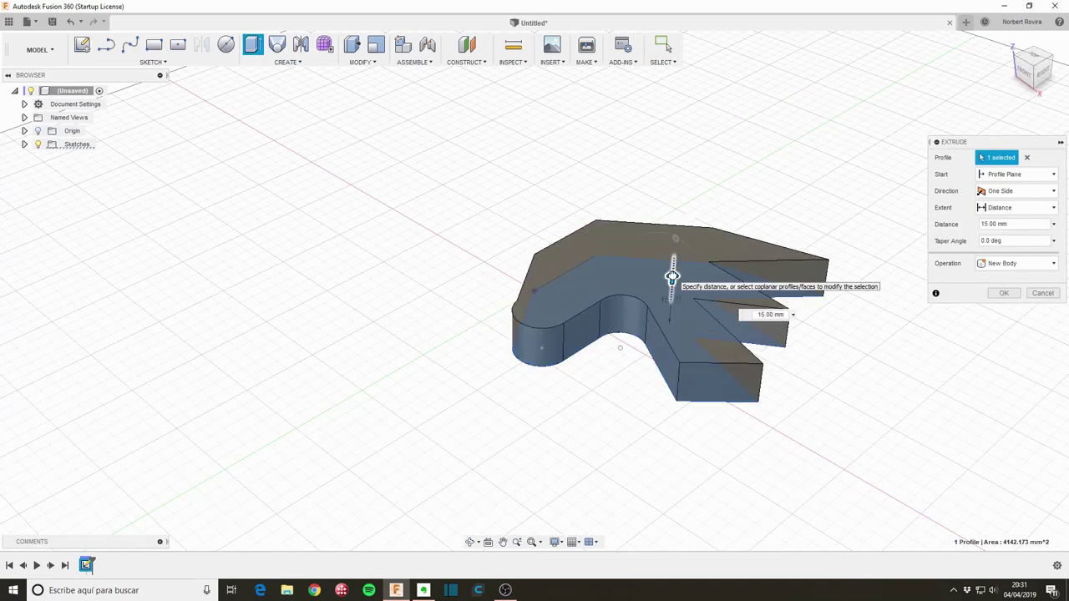
left_click(1018, 299)
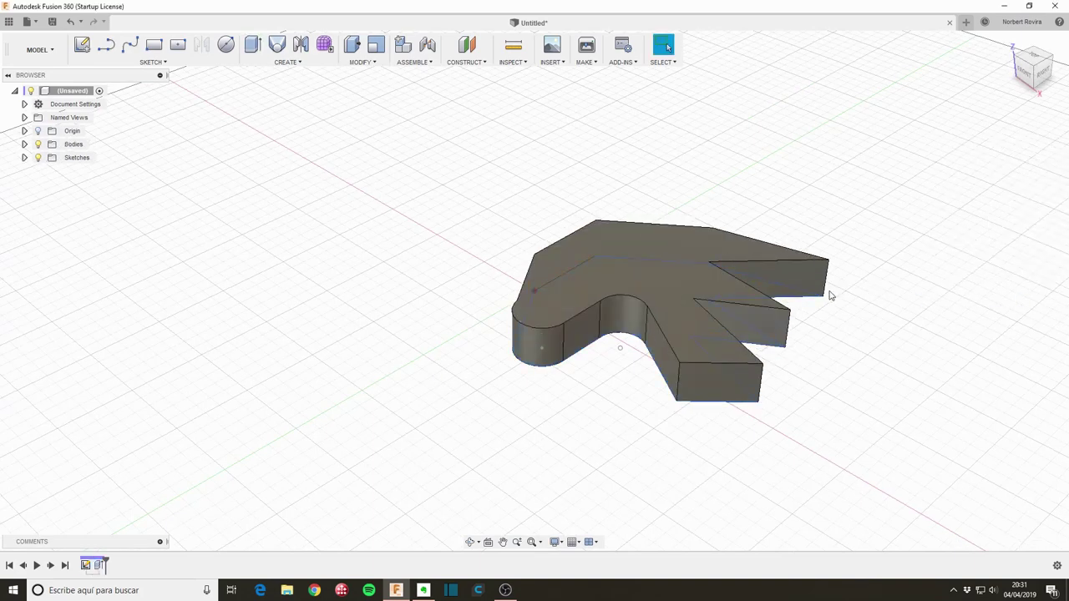
mouse_move(441, 375)
middle_mouse_down("shift")
mouse_move(477, 389)
mouse_move(491, 411)
mouse_move(356, 407)
mouse_move(375, 386)
mouse_move(445, 390)
middle_mouse_up("shift")
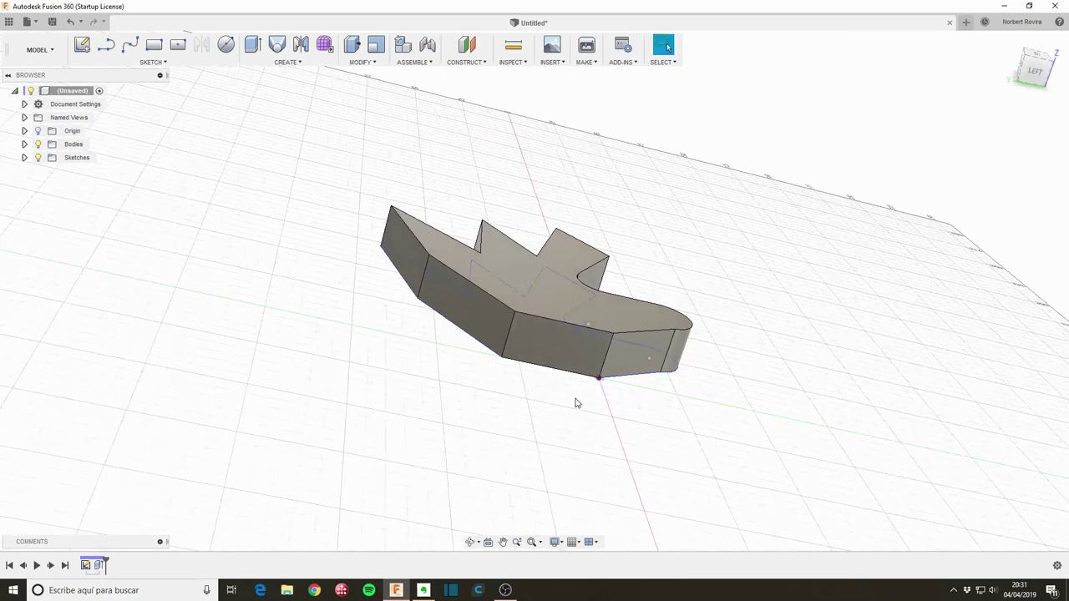
Step: Start a sketch on the plate's flat side face and project that face's outline
key("s")
left_click(673, 437)
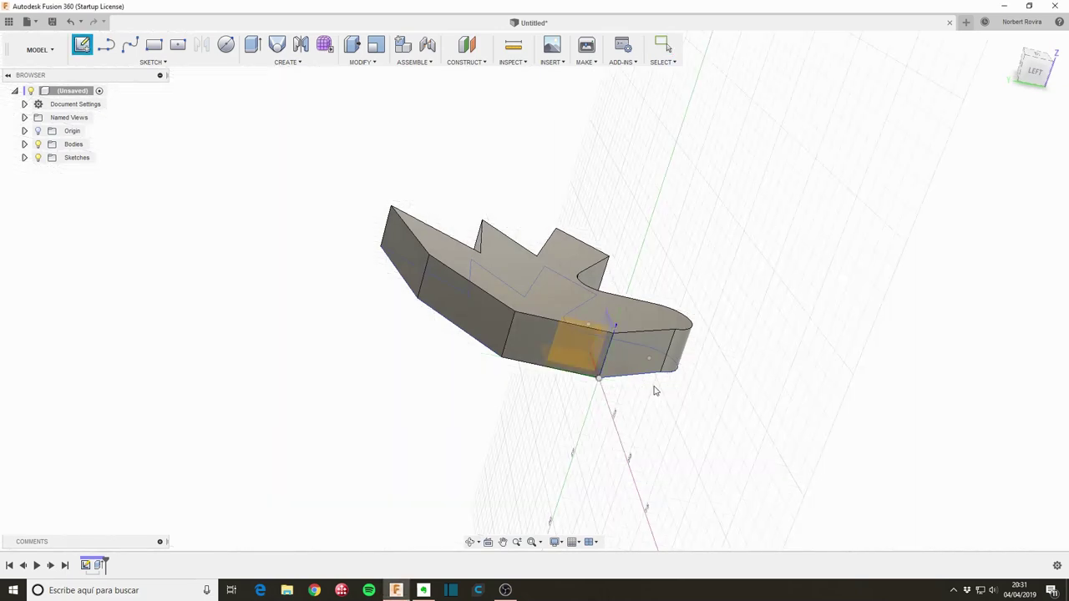
left_click(552, 339)
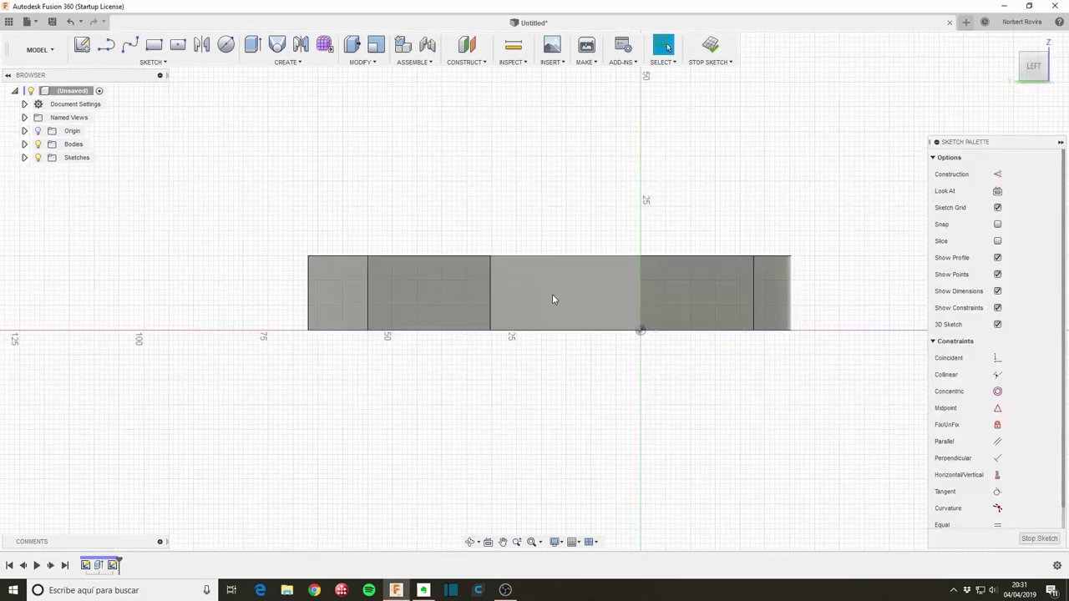
key("p")
left_click(567, 271)
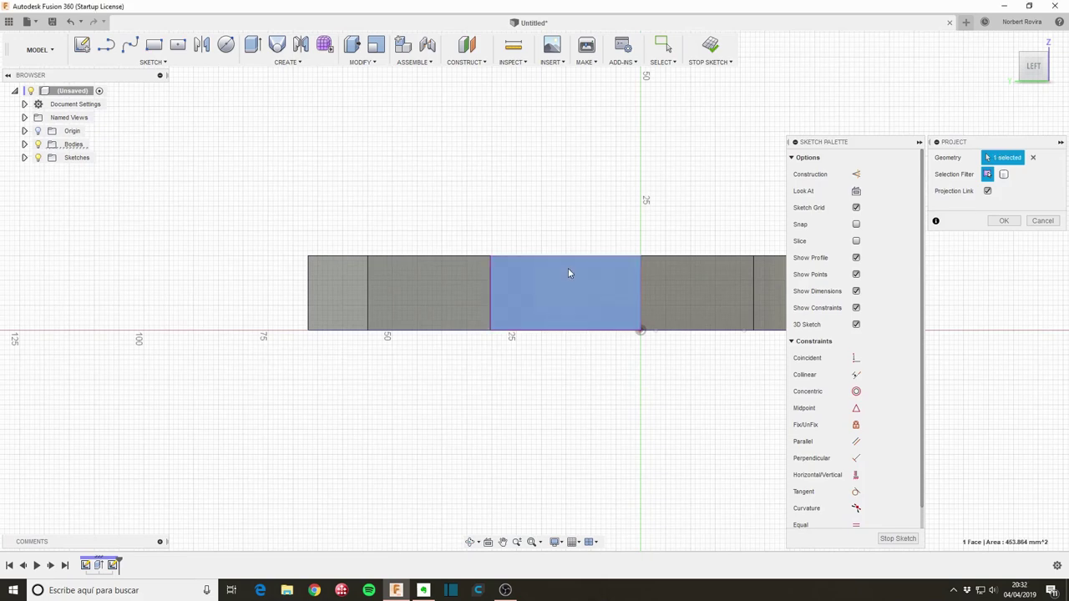
left_click(1003, 220)
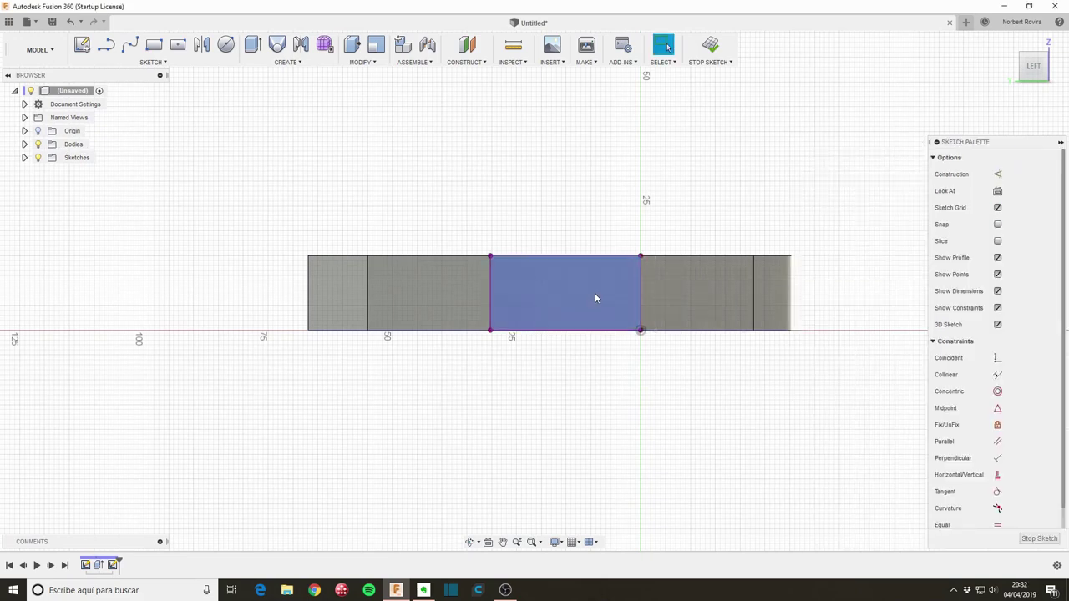
Step: Offset the projected rectangle 2 mm inward
key("s")
left_click(639, 337)
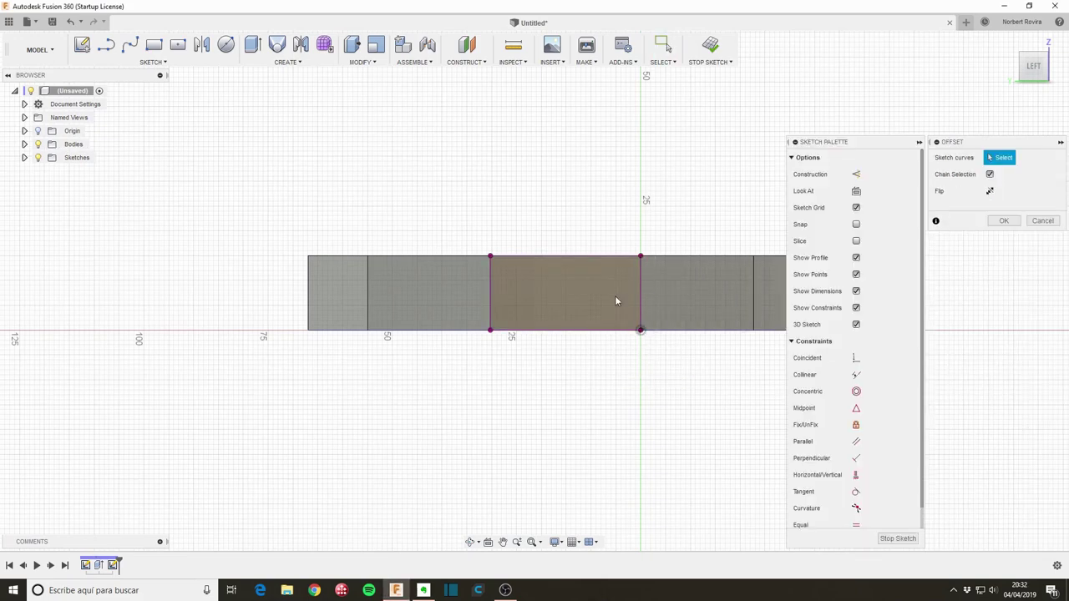
left_click(573, 254)
left_click_drag(573, 248, 572, 263)
type("-2")
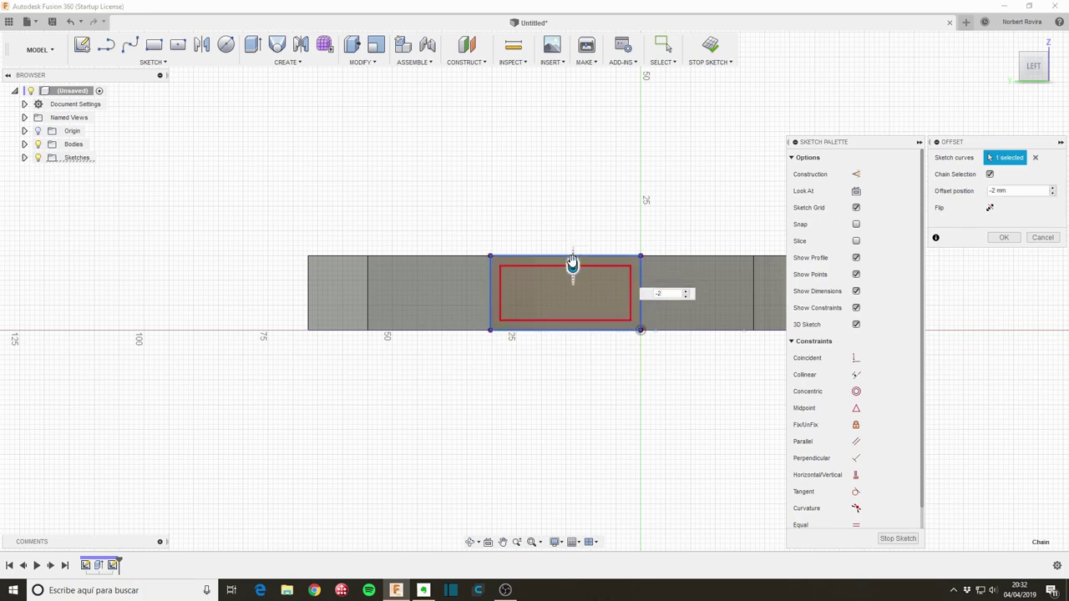
key("Return")
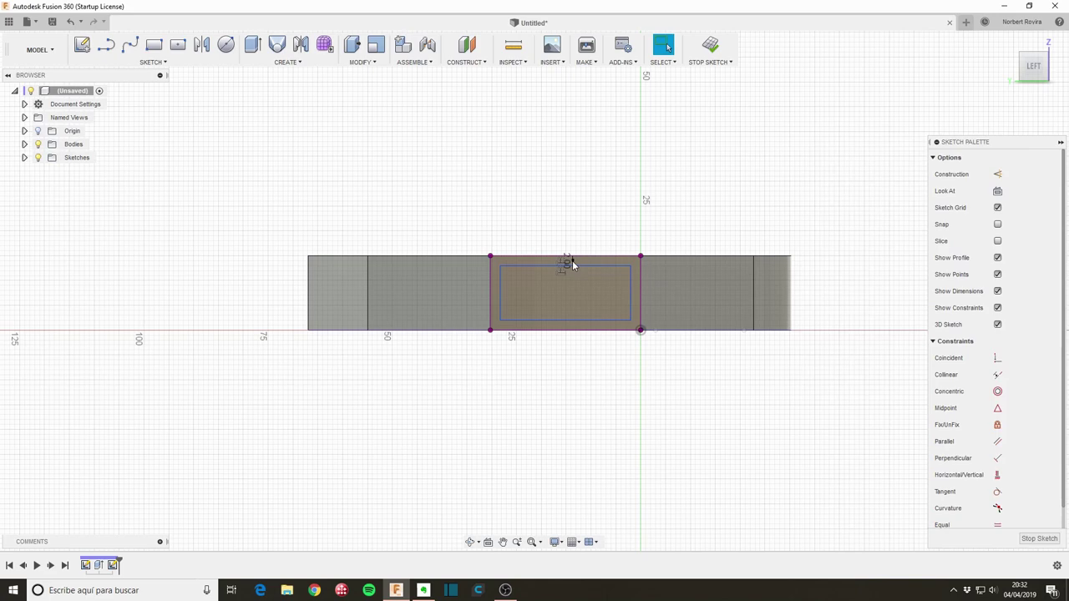
middle_click_drag(568, 359, 537, 370, "shift")
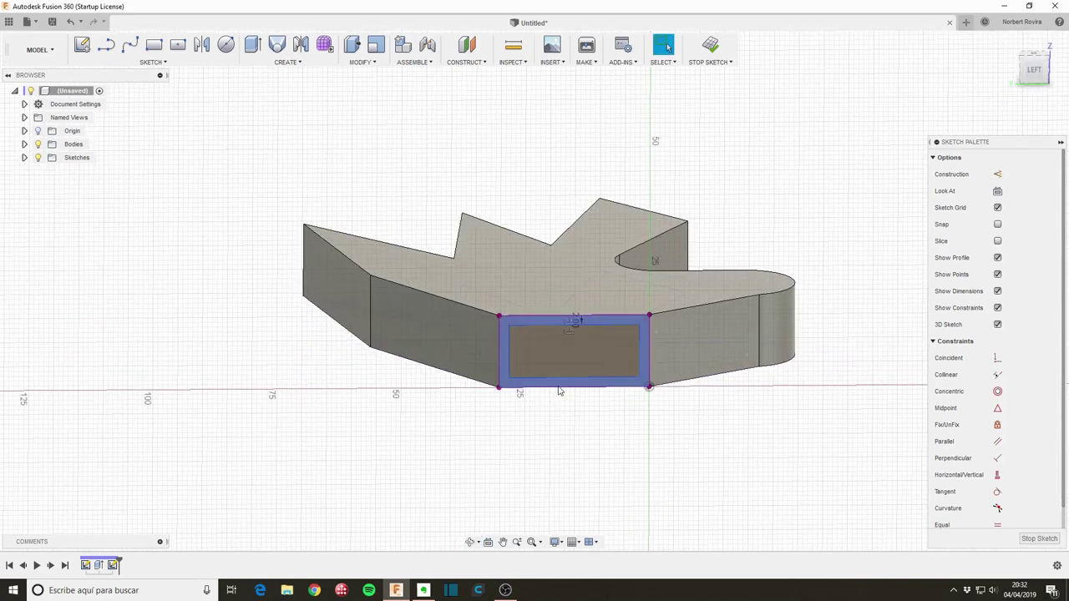
Step: Press-pull the inner rectangle 28 mm into the plate as a cut and view it from above
key("q")
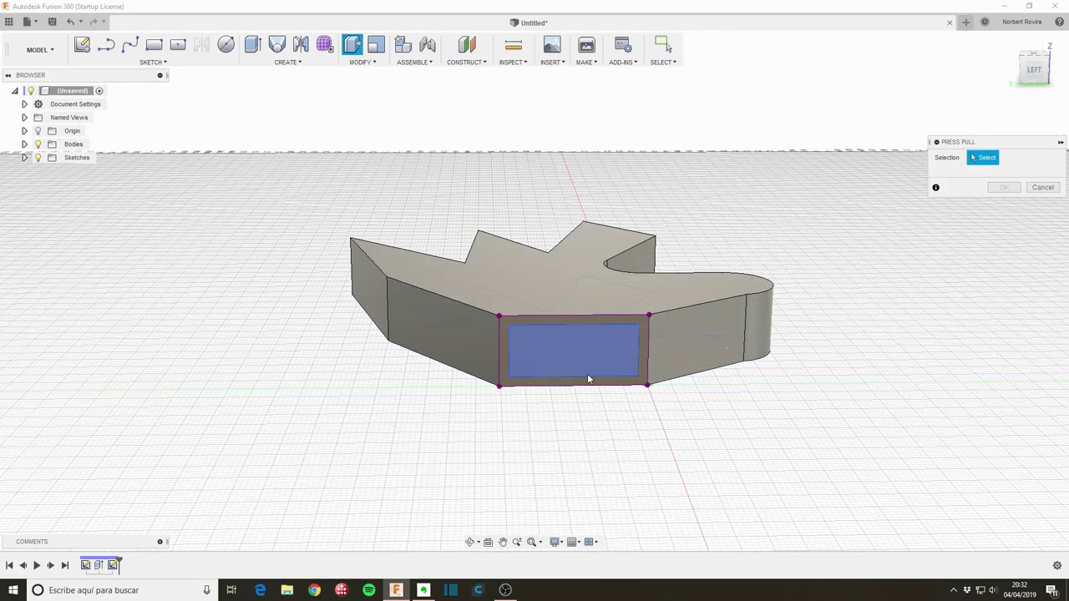
left_click(596, 356)
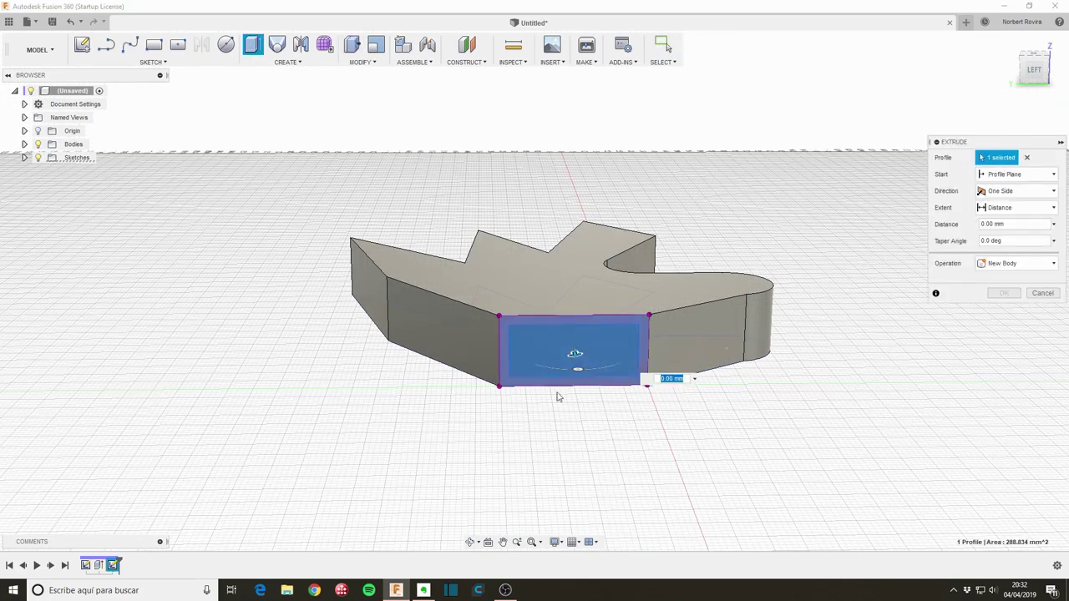
middle_click_drag(562, 389, 556, 406, "shift")
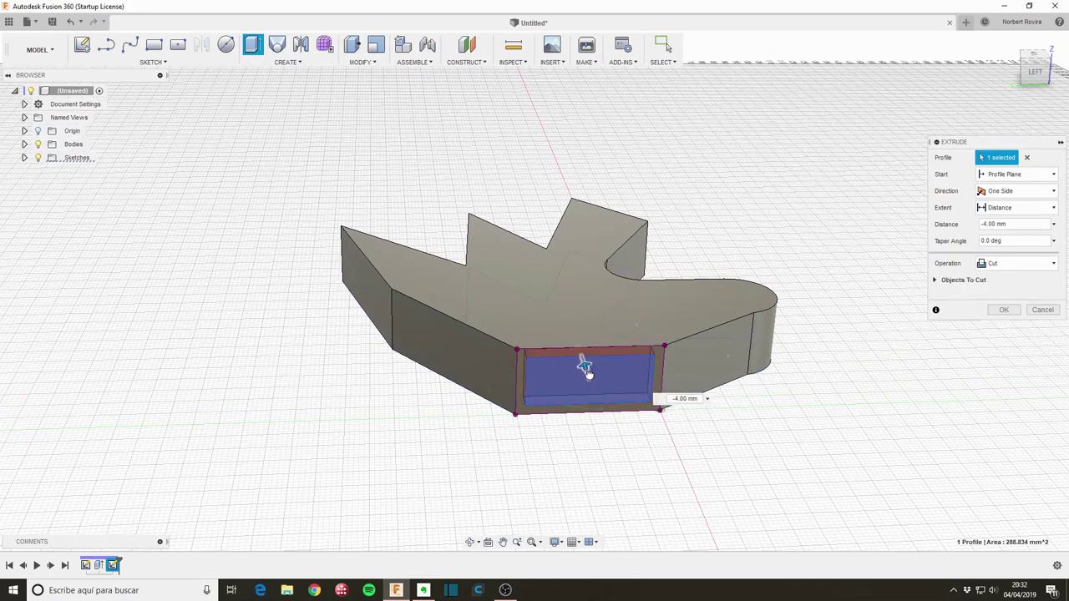
left_click_drag(591, 374, 568, 318)
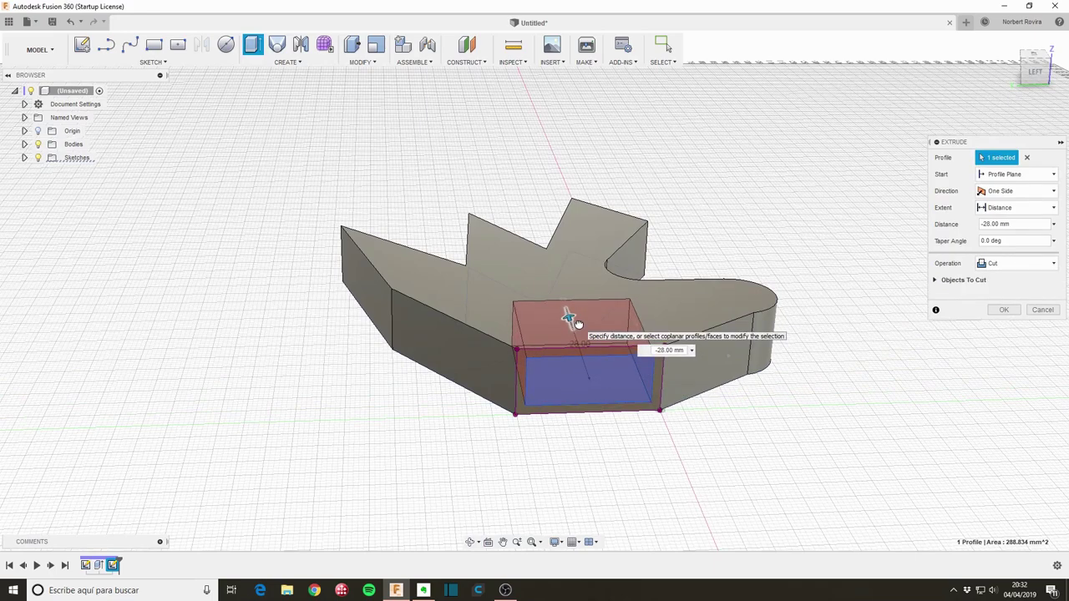
middle_click_drag(649, 292, 879, 281, "shift")
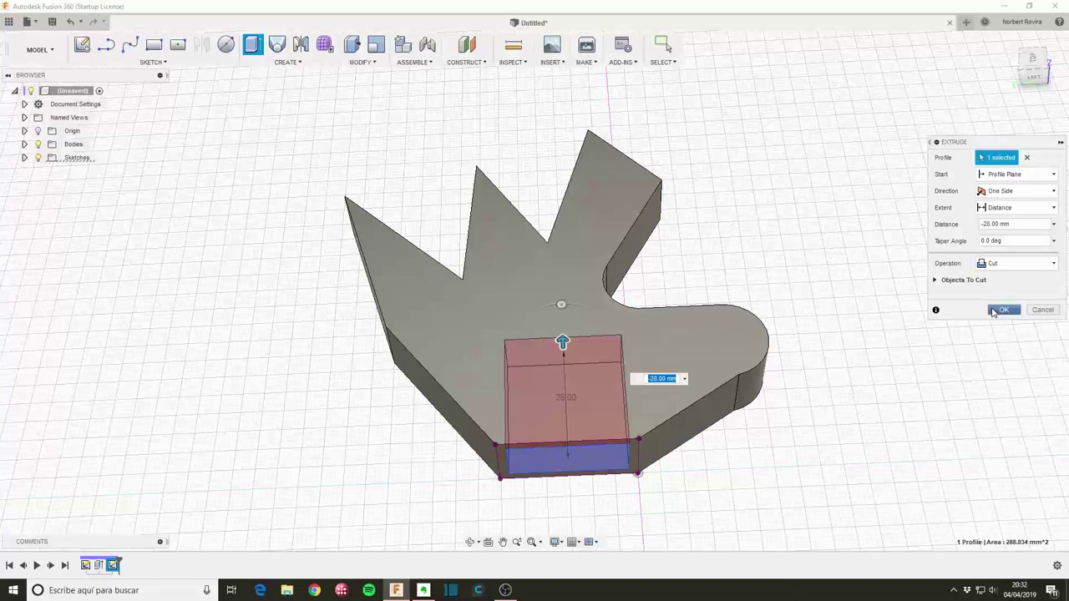
left_click(993, 310)
mouse_move(897, 325)
middle_mouse_down("shift")
mouse_move(639, 393)
mouse_move(634, 465)
middle_mouse_up("shift")
mouse_move(551, 334)
middle_mouse_down("shift")
mouse_move(649, 358)
mouse_move(637, 365)
mouse_move(650, 409)
mouse_move(732, 436)
middle_mouse_up("shift")
mouse_move(784, 308)
middle_mouse_down("shift")
mouse_move(785, 329)
mouse_move(624, 388)
mouse_move(572, 325)
mouse_move(618, 356)
middle_mouse_up("shift")
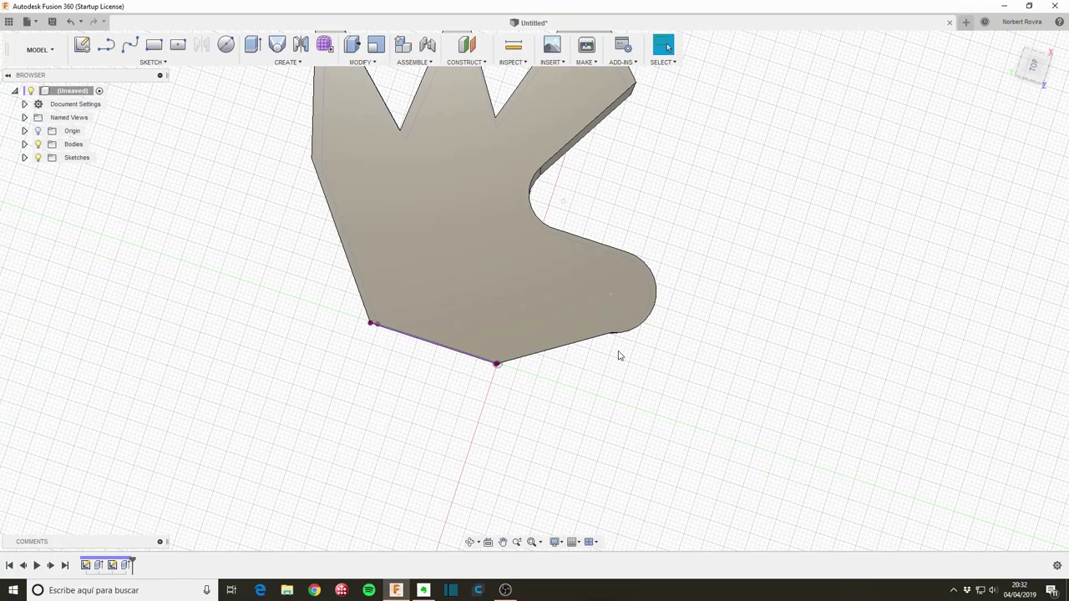
Step: Reopen the plate sketch and make the slanted line tangent to the bottom arc
scroll(619, 356, "up", 2)
scroll(618, 354, "up", 2)
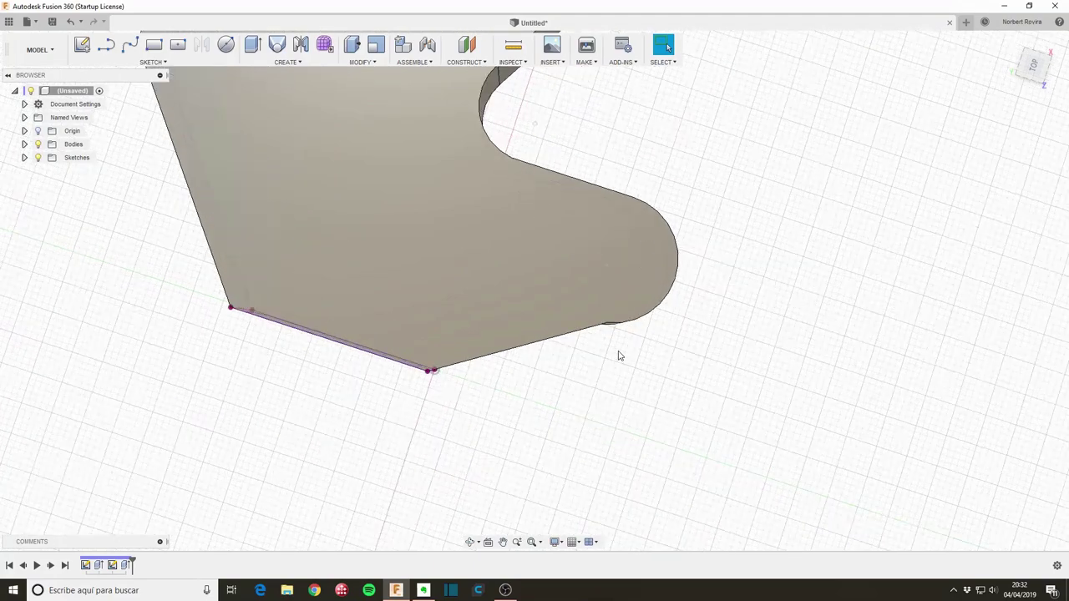
scroll(612, 344, "up", 2)
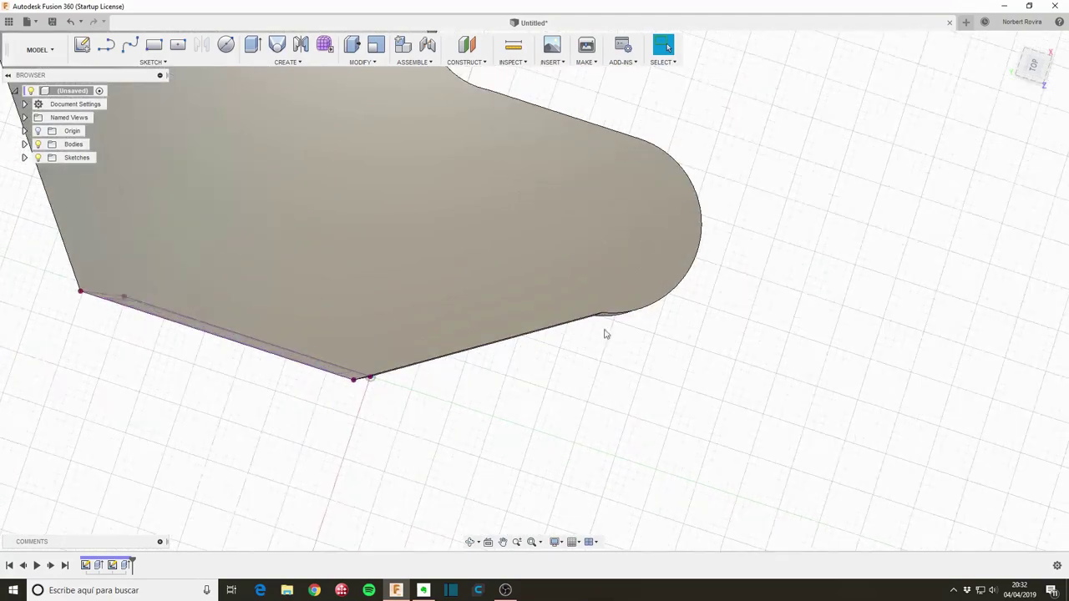
double_click(85, 565)
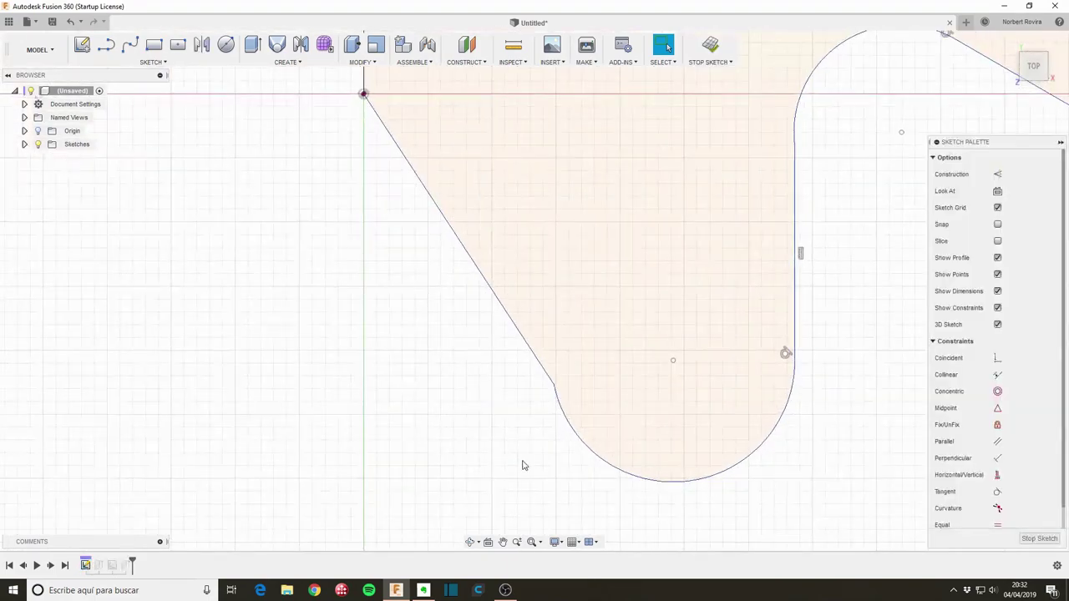
left_click(567, 433)
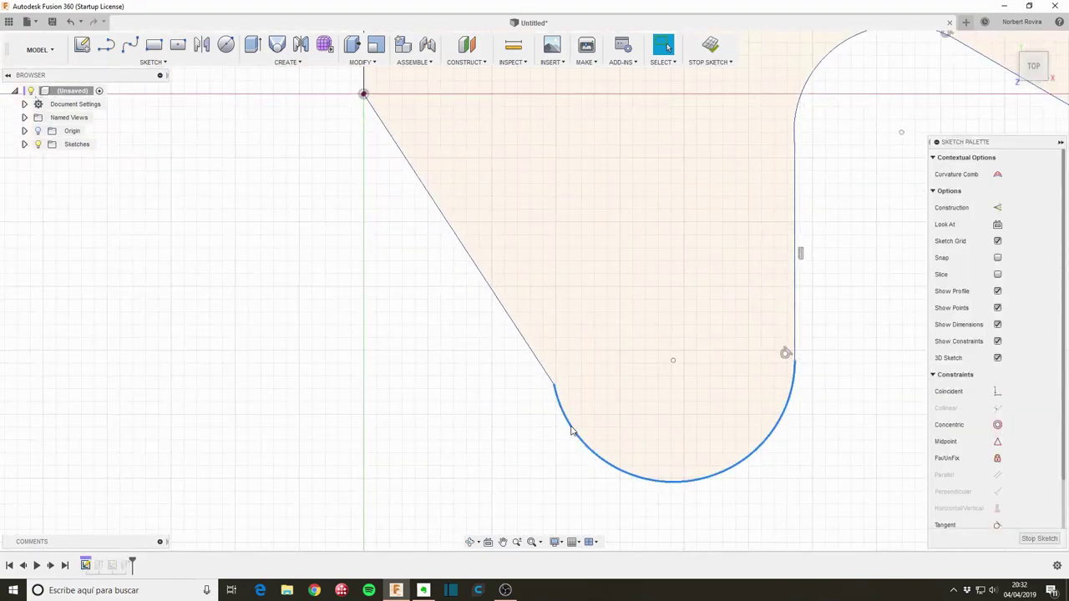
left_click(548, 377, "shift")
right_click(548, 378)
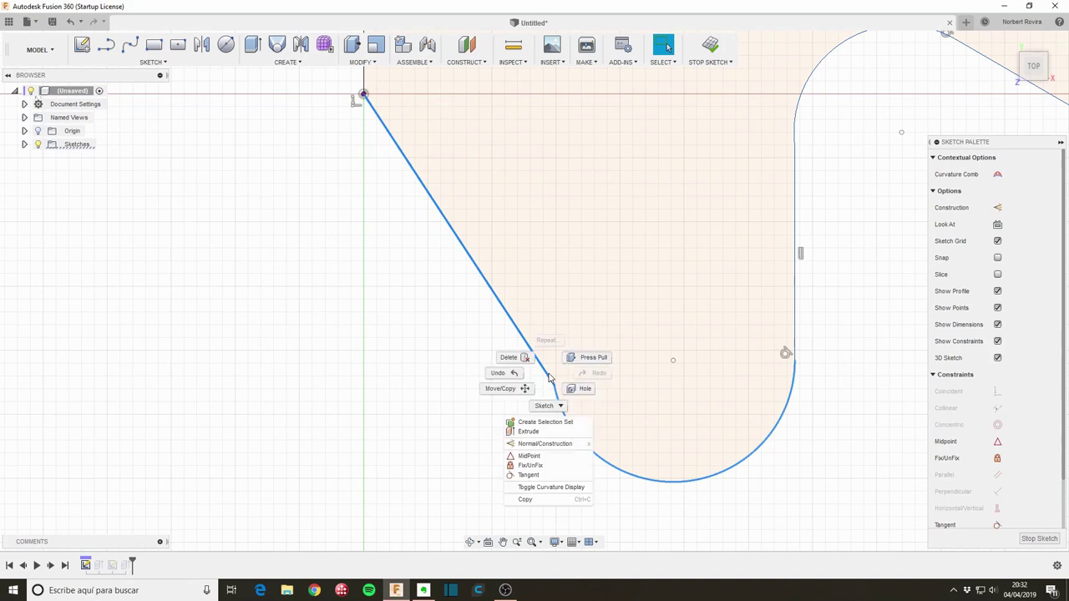
left_click(551, 476)
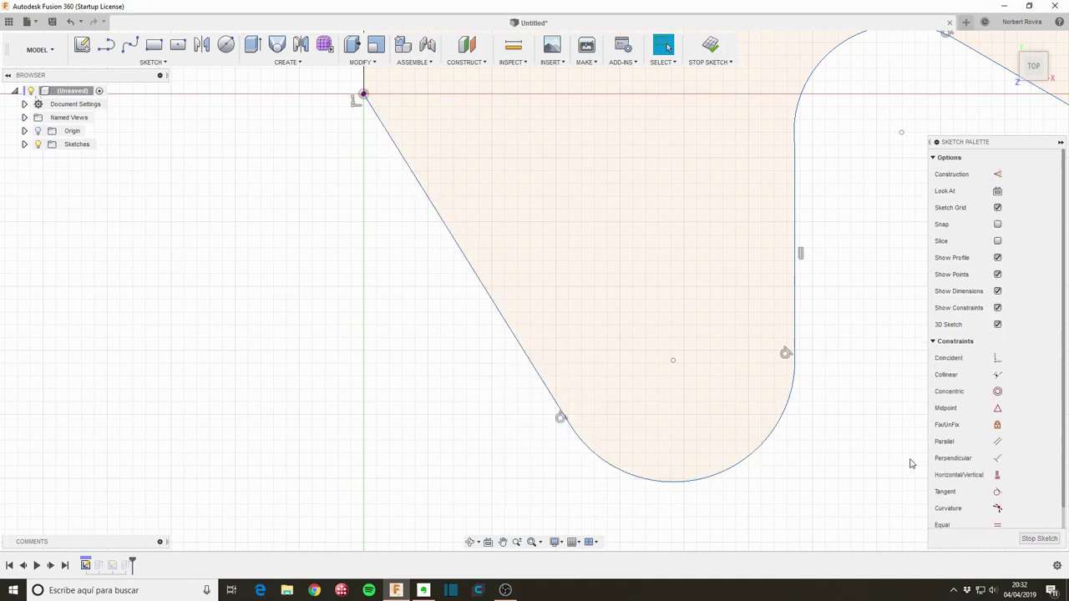
Step: Select the vertical line on the arc's other side for a tangent constraint
scroll(635, 334, "down", 3)
scroll(643, 351, "down", 2)
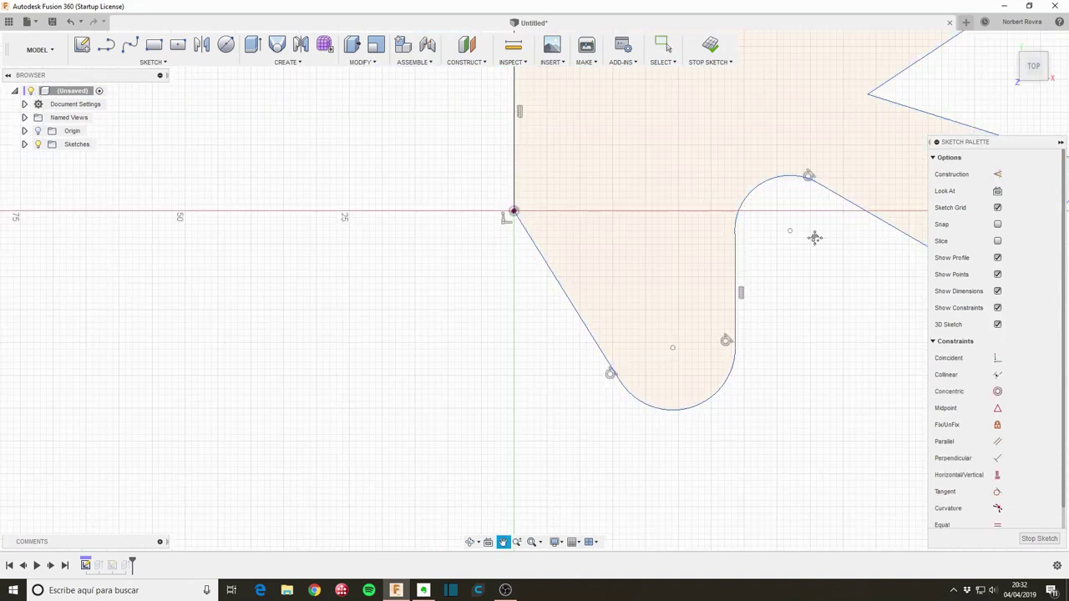
middle_click_drag(751, 284, 560, 379)
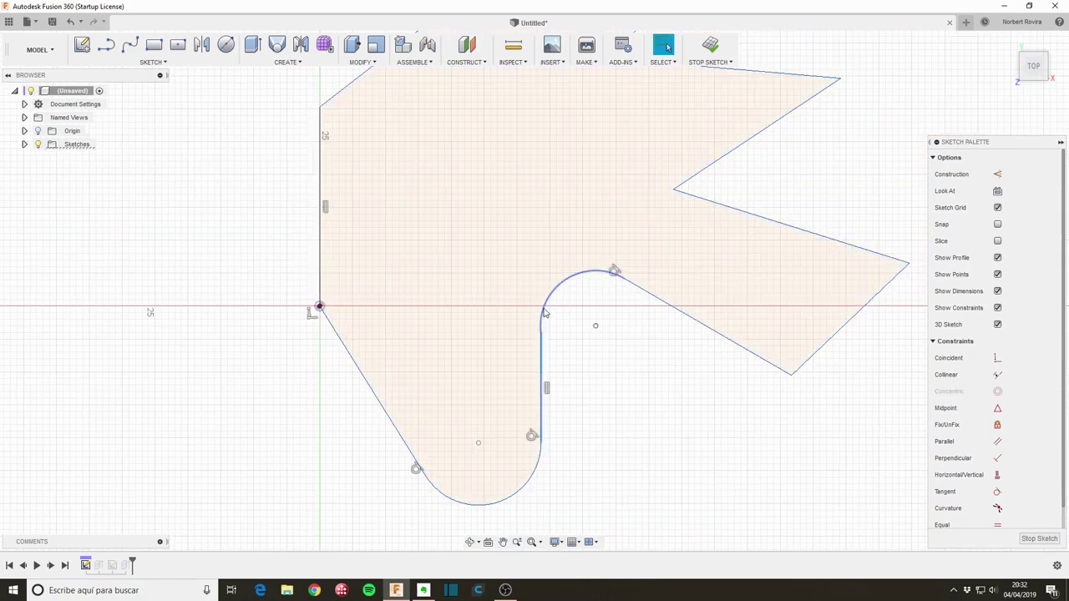
left_click(544, 312)
right_click(544, 312)
Step: Make the vertical line tangent to the arc and finish the sketch so the plate rebuilds
left_click(544, 411)
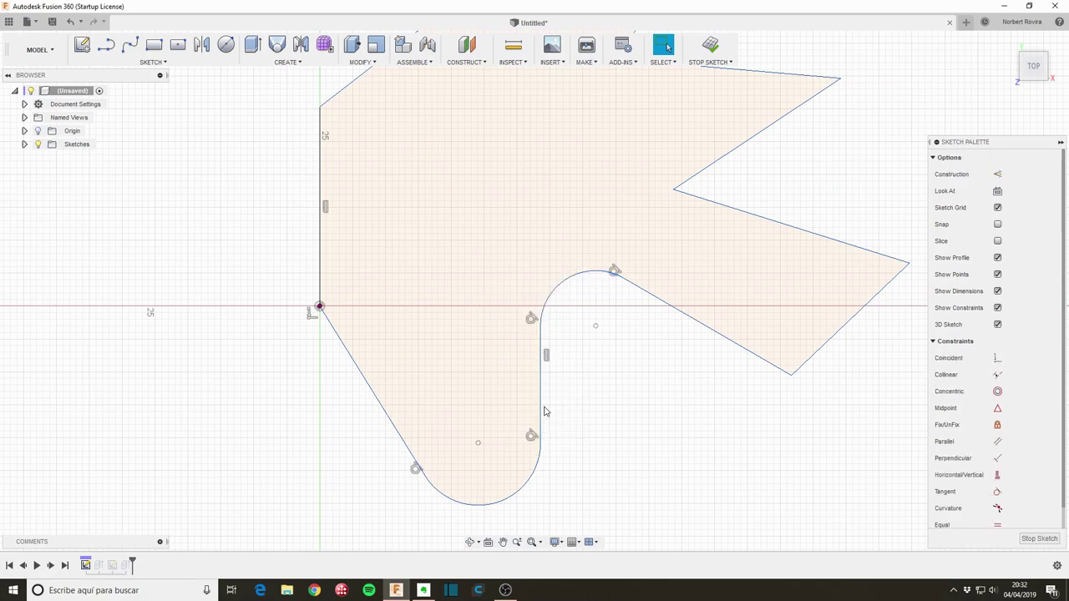
scroll(608, 341, "down", 3)
scroll(622, 359, "down", 2)
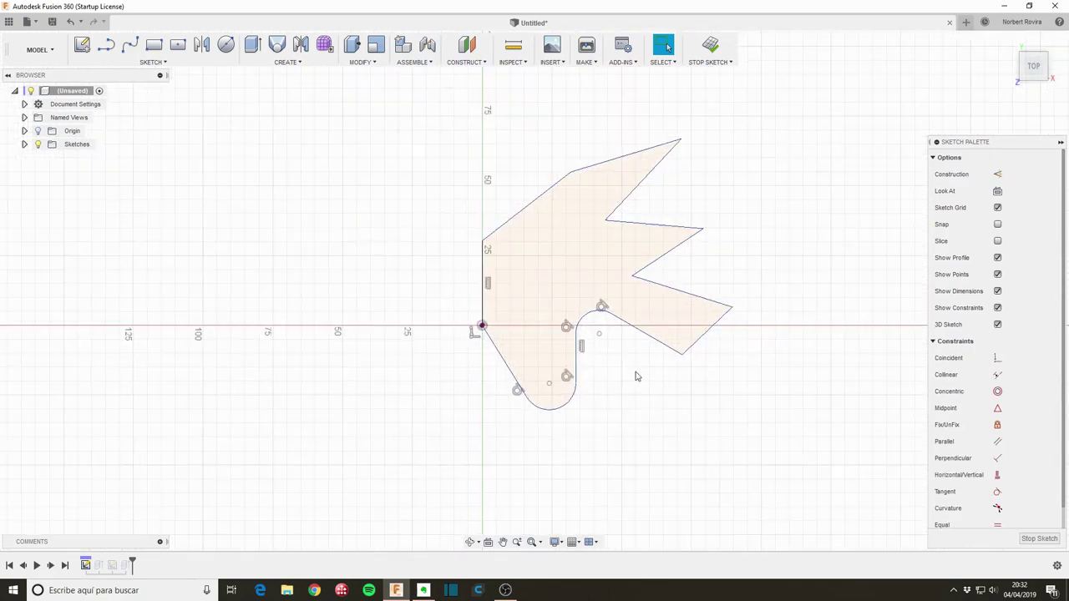
left_click(1049, 541)
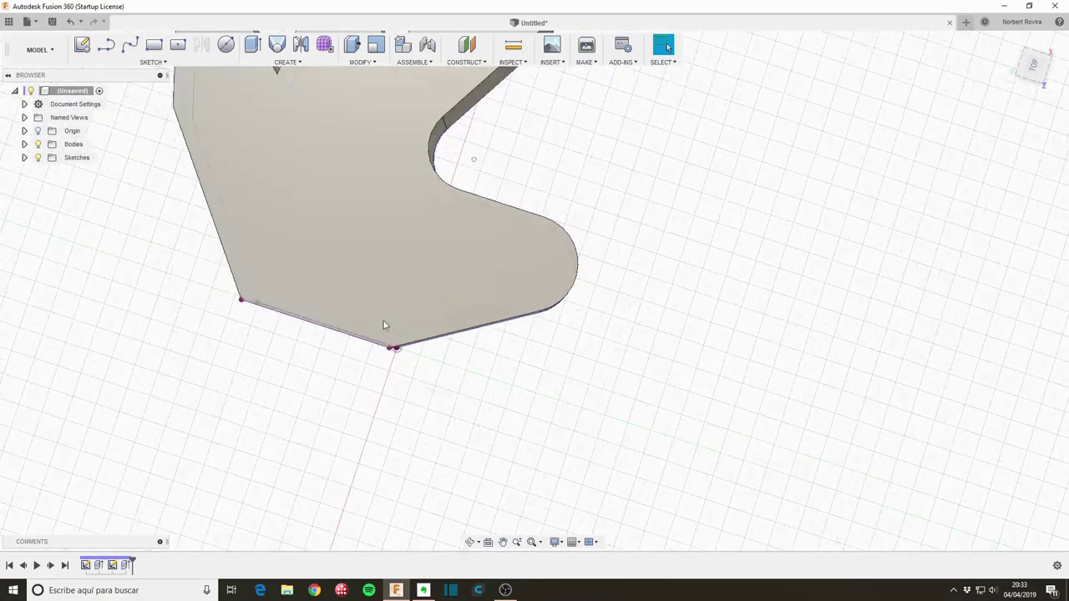
mouse_move(384, 325)
middle_mouse_down("shift")
mouse_move(282, 268)
mouse_move(298, 251)
mouse_move(283, 232)
mouse_move(379, 331)
mouse_move(425, 403)
mouse_move(514, 473)
mouse_move(567, 374)
mouse_move(546, 392)
middle_mouse_up("shift")
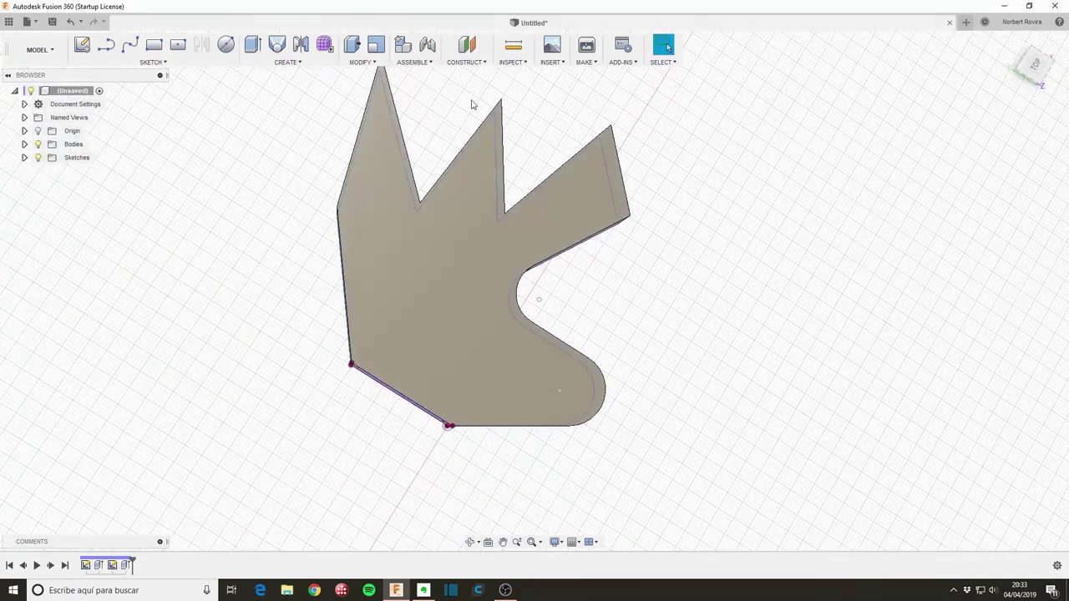
left_click(381, 65)
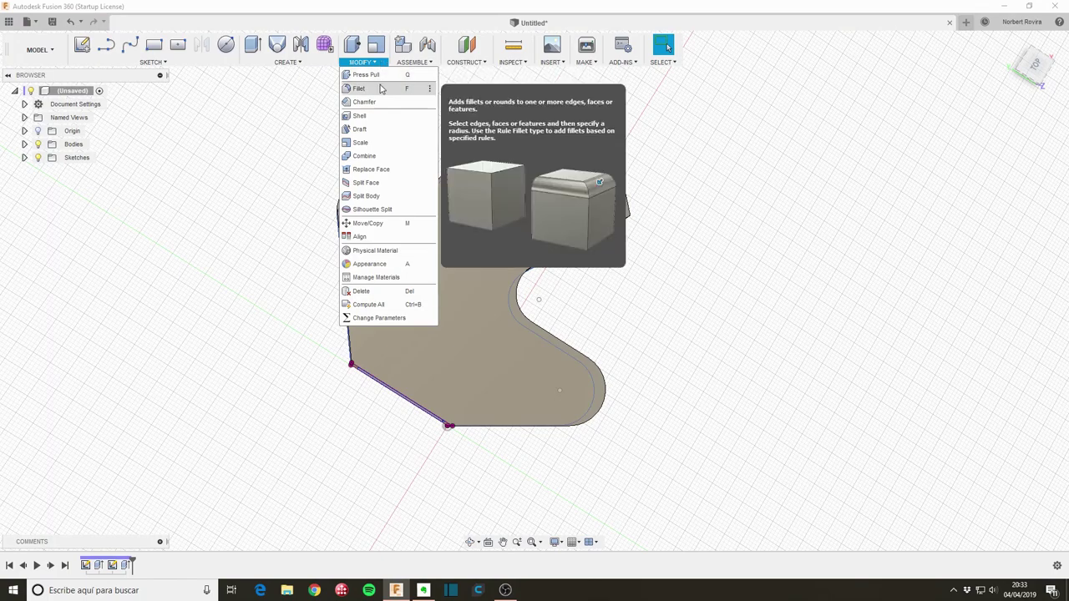
Step: Fillet the top and bottom edge chains along the curved wall with a 2.50 mm radius
left_click(381, 89)
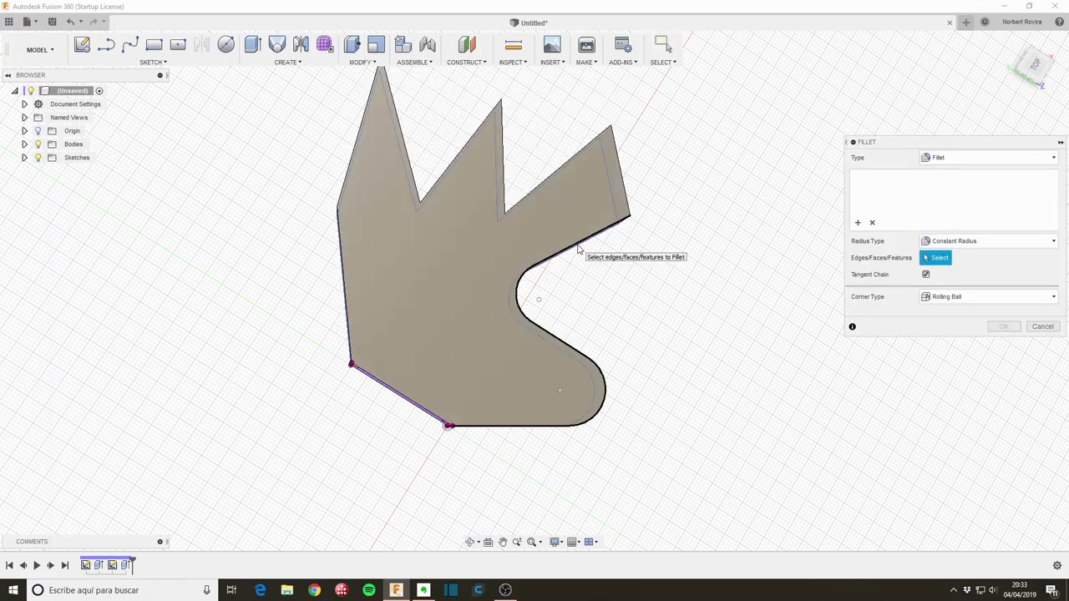
left_click(577, 248)
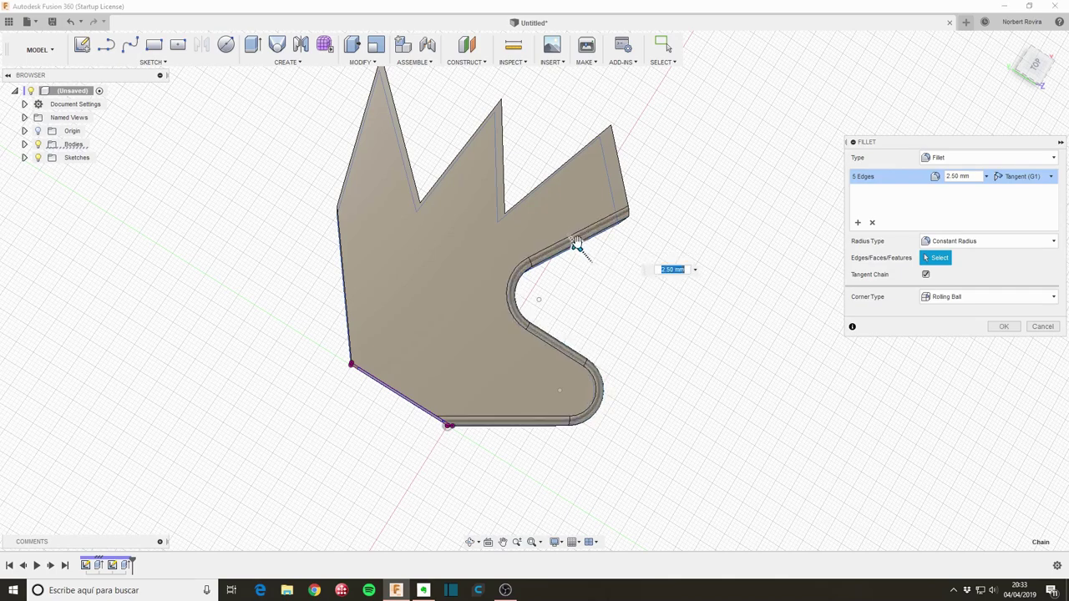
middle_click_drag(610, 320, 571, 253, "shift")
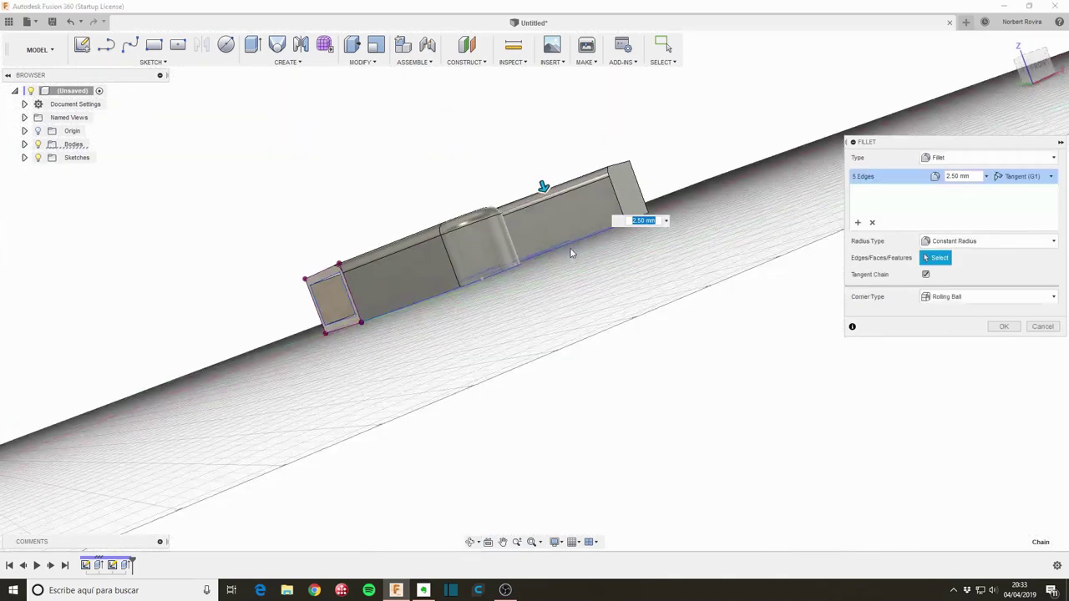
middle_click_drag(592, 292, 573, 281, "shift")
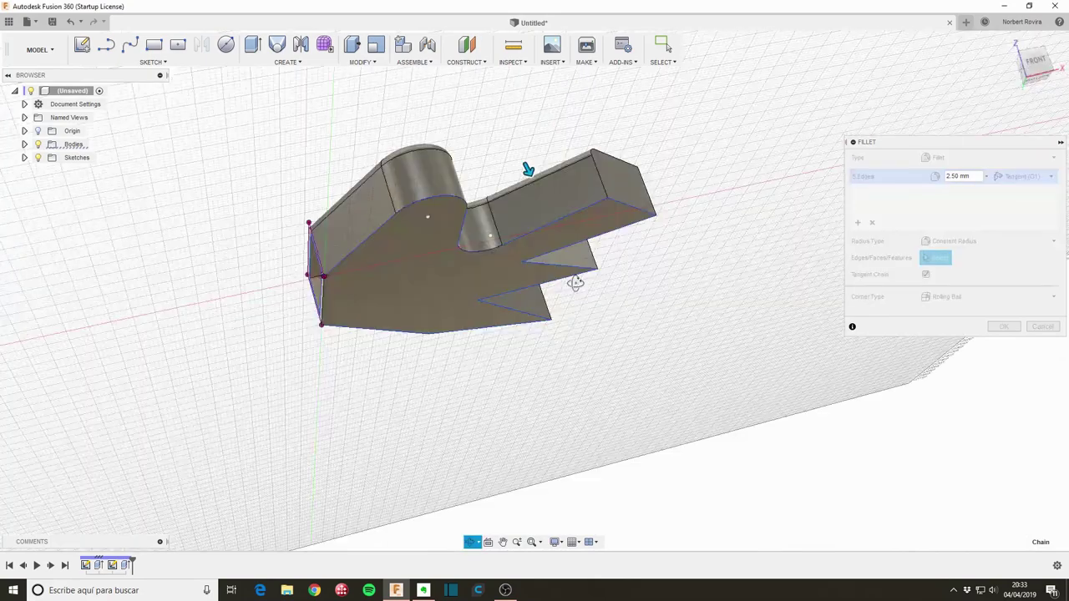
left_click(551, 224)
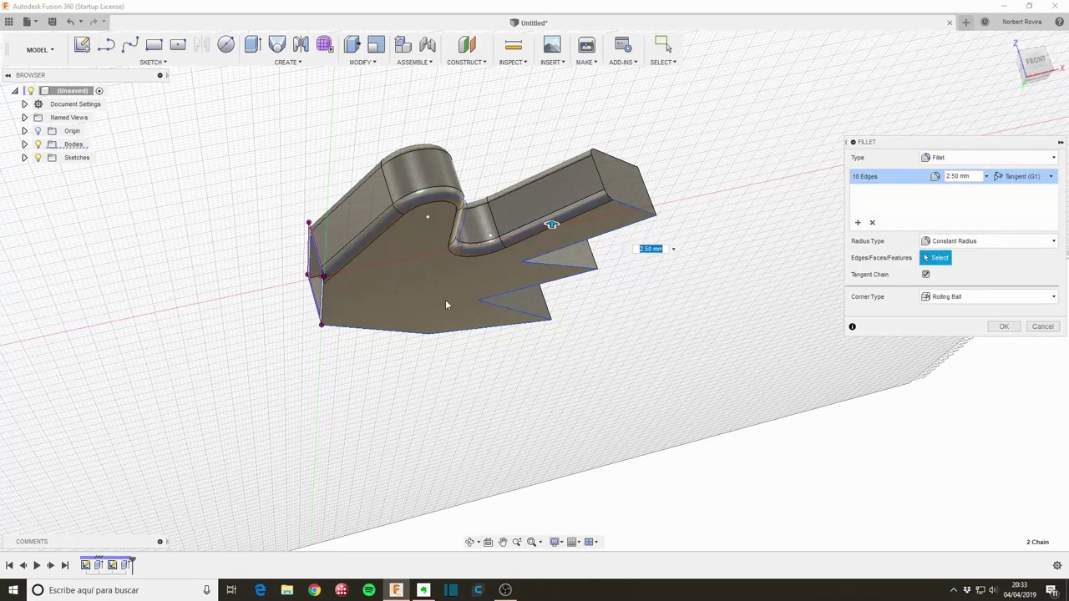
middle_click_drag(445, 298, 464, 332, "shift")
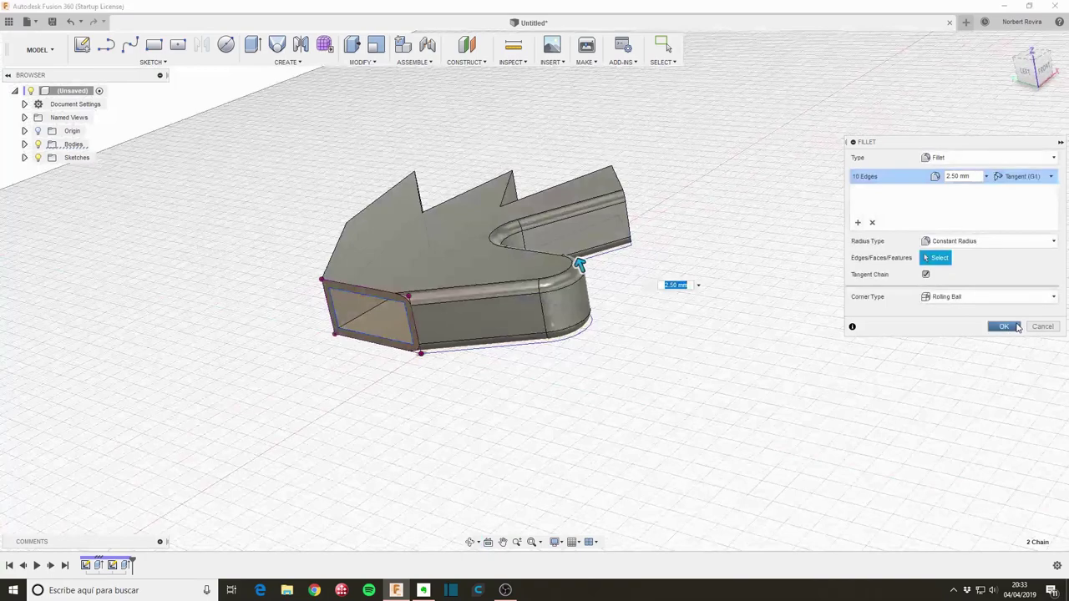
left_click(1004, 327)
Step: Press-pull the straight arm's end face outward to lengthen the arm
mouse_move(339, 301)
middle_mouse_down("shift")
mouse_move(279, 286)
mouse_move(281, 241)
mouse_move(315, 258)
mouse_move(316, 275)
mouse_move(416, 246)
mouse_move(551, 295)
mouse_move(476, 315)
mouse_move(479, 351)
mouse_move(551, 337)
middle_mouse_up("shift")
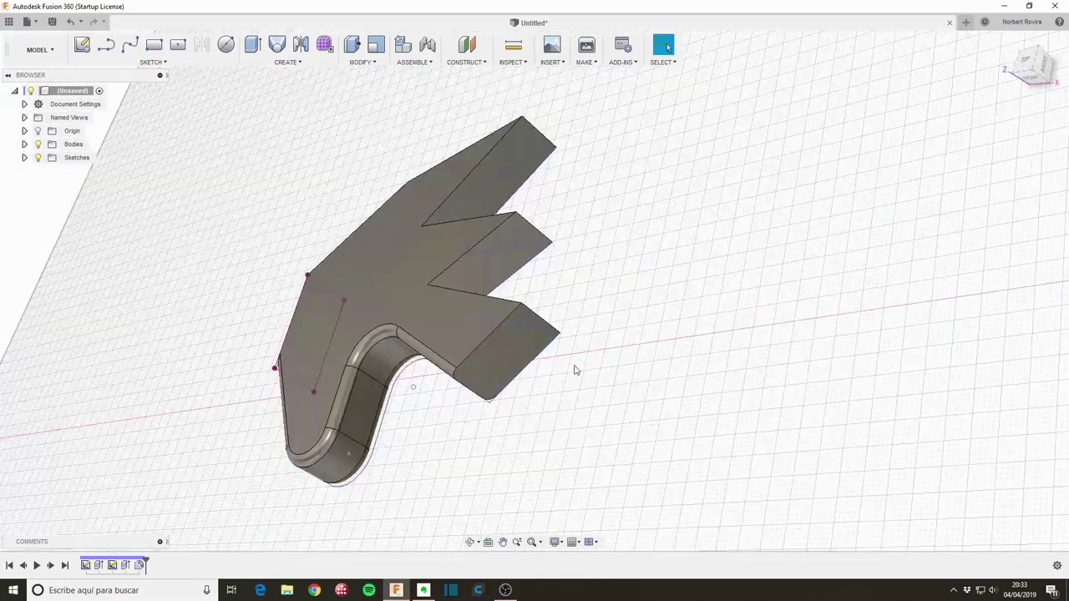
key("q")
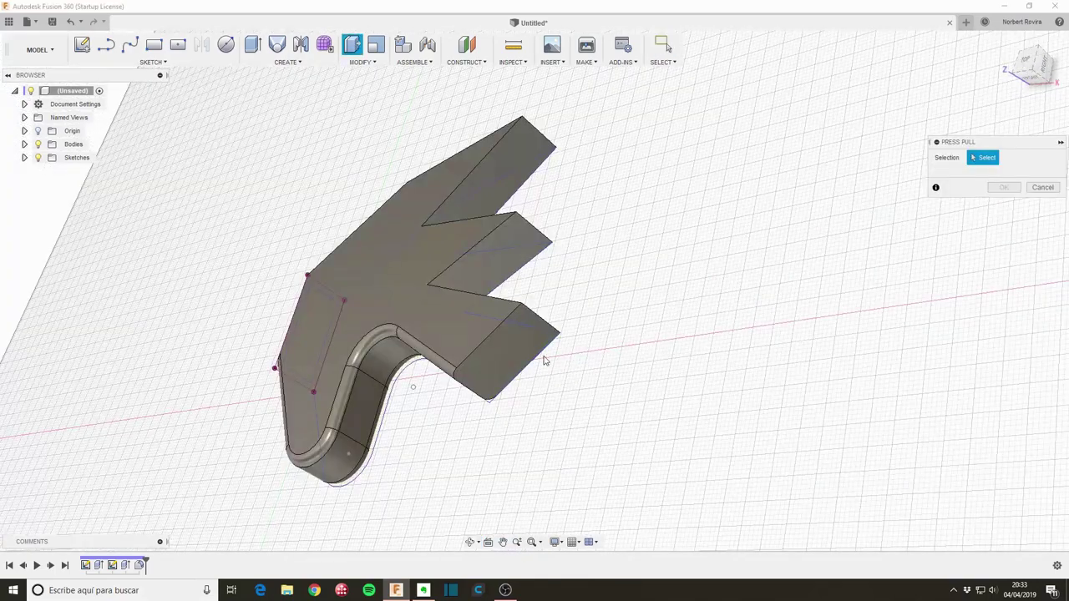
left_click_drag(1032, 149, 770, 200)
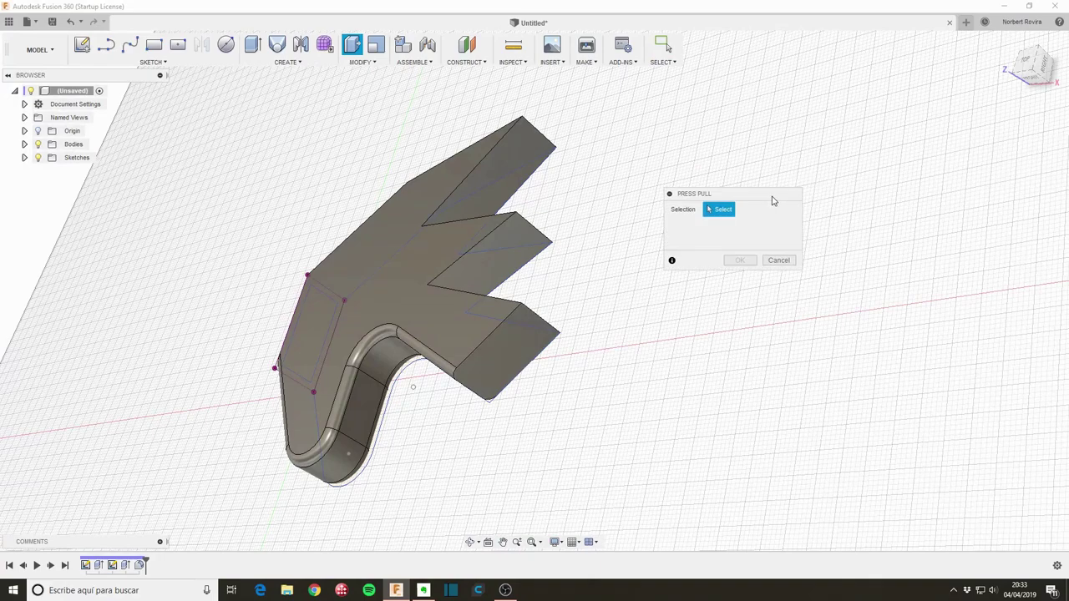
left_click(510, 359)
left_click_drag(512, 364, 535, 398)
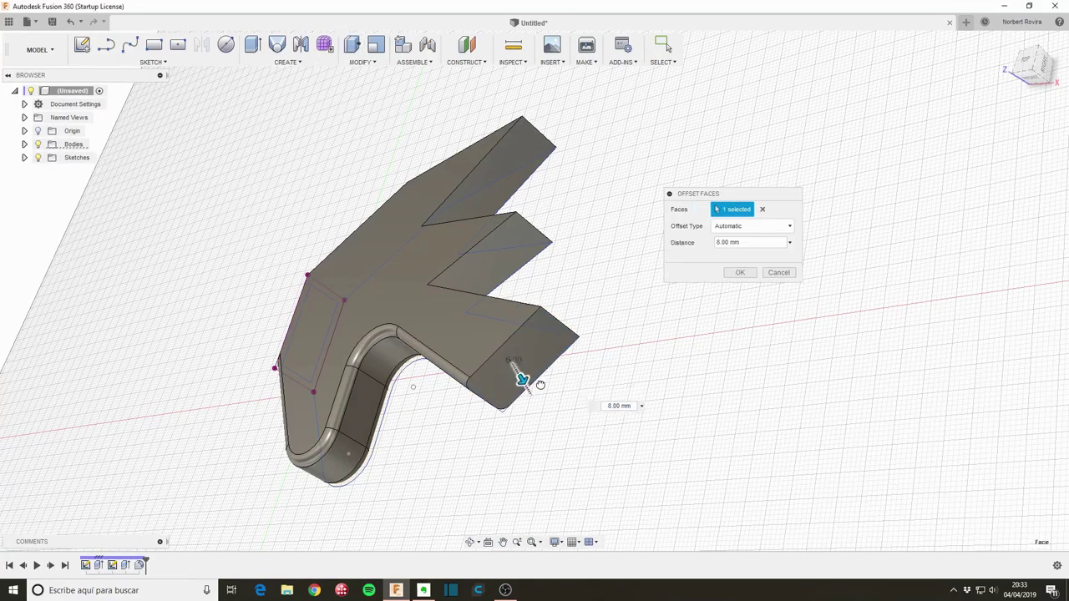
left_click(740, 272)
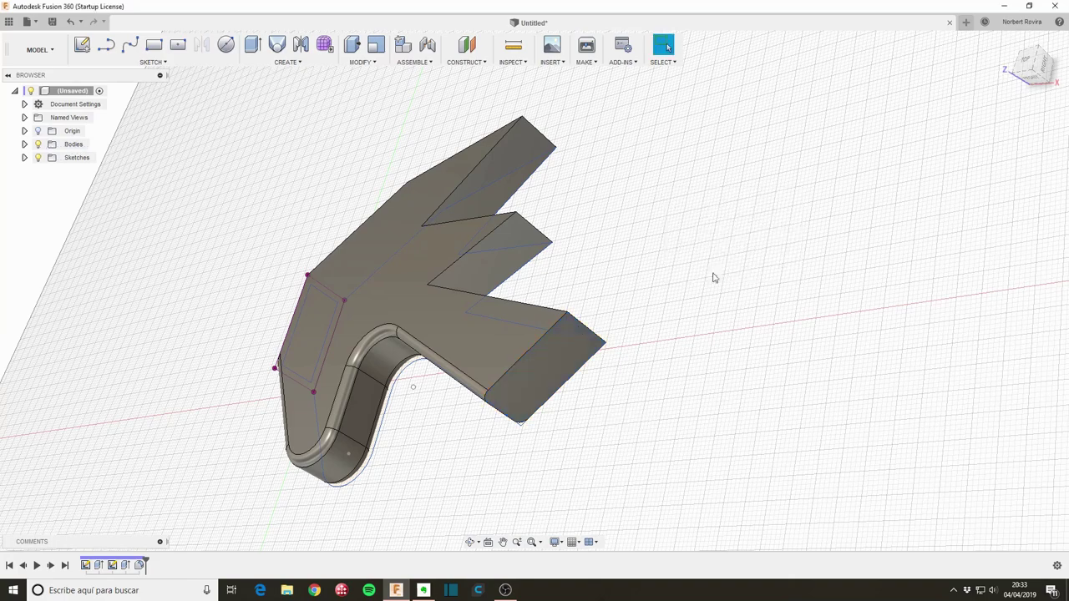
Step: Inspect the lengthened arm from several angles and select its end face
mouse_move(434, 345)
middle_mouse_down("shift")
mouse_move(500, 340)
mouse_move(463, 300)
mouse_move(489, 316)
middle_mouse_up("shift")
mouse_move(387, 408)
middle_mouse_down("shift")
mouse_move(451, 454)
mouse_move(383, 445)
mouse_move(419, 424)
mouse_move(375, 414)
middle_mouse_up("shift")
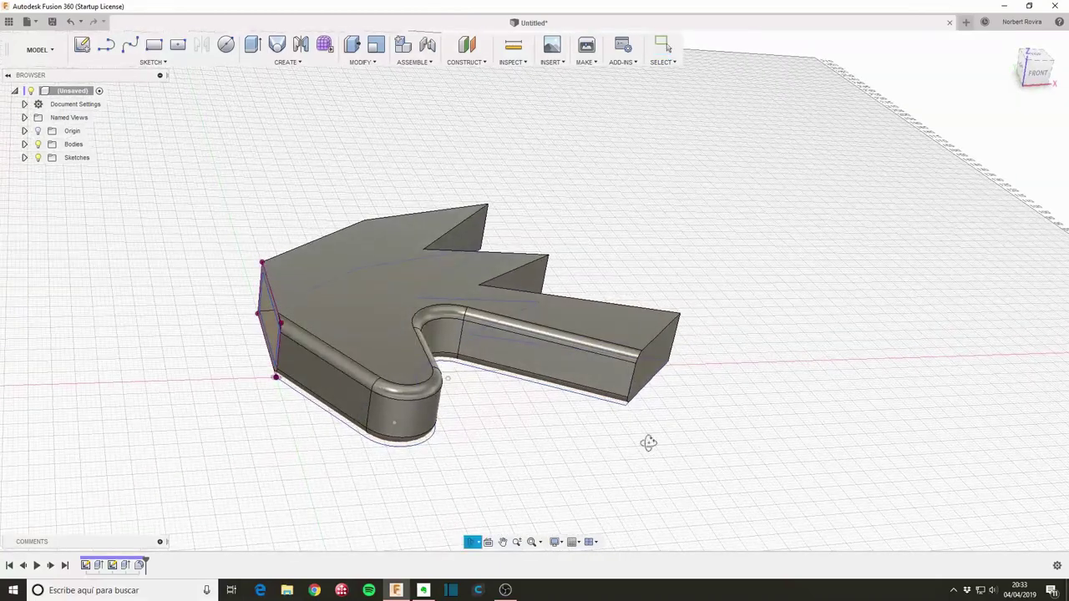
mouse_move(643, 439)
middle_mouse_down("shift")
mouse_move(588, 438)
mouse_move(644, 436)
middle_mouse_up("shift")
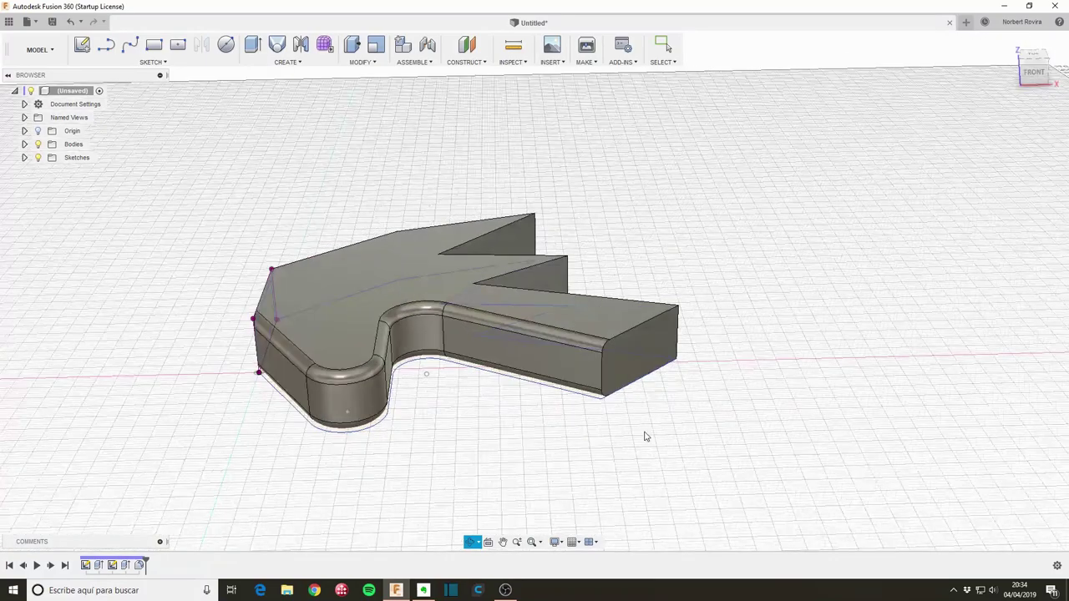
left_click(656, 355)
middle_click_drag(656, 355, 470, 426, "shift")
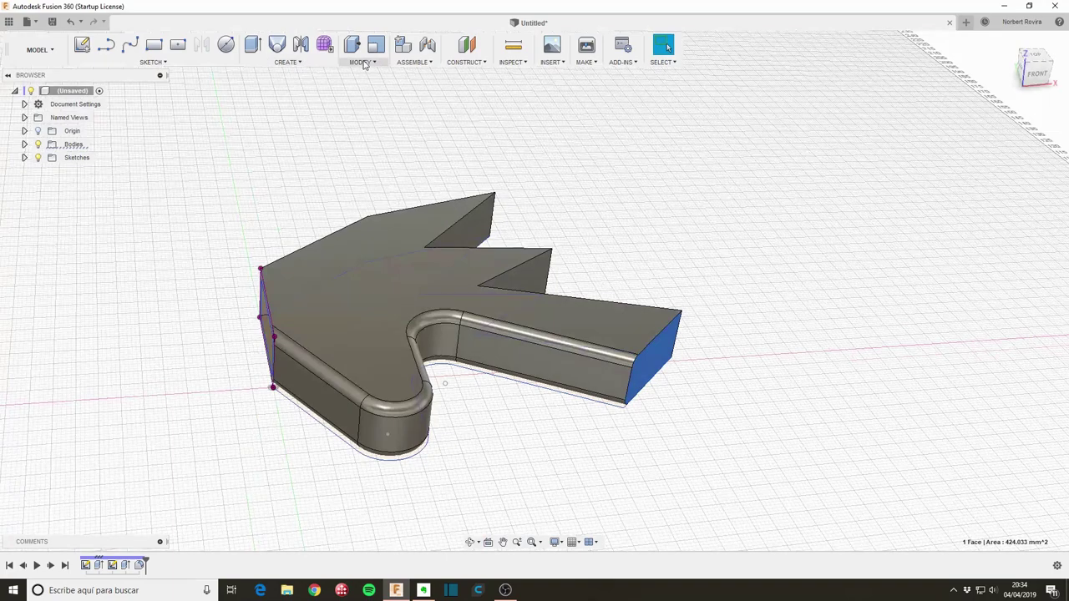
Step: Revolve the arm's end profile, correcting the axis to the arm's end edge
left_click(290, 62)
left_click(304, 117)
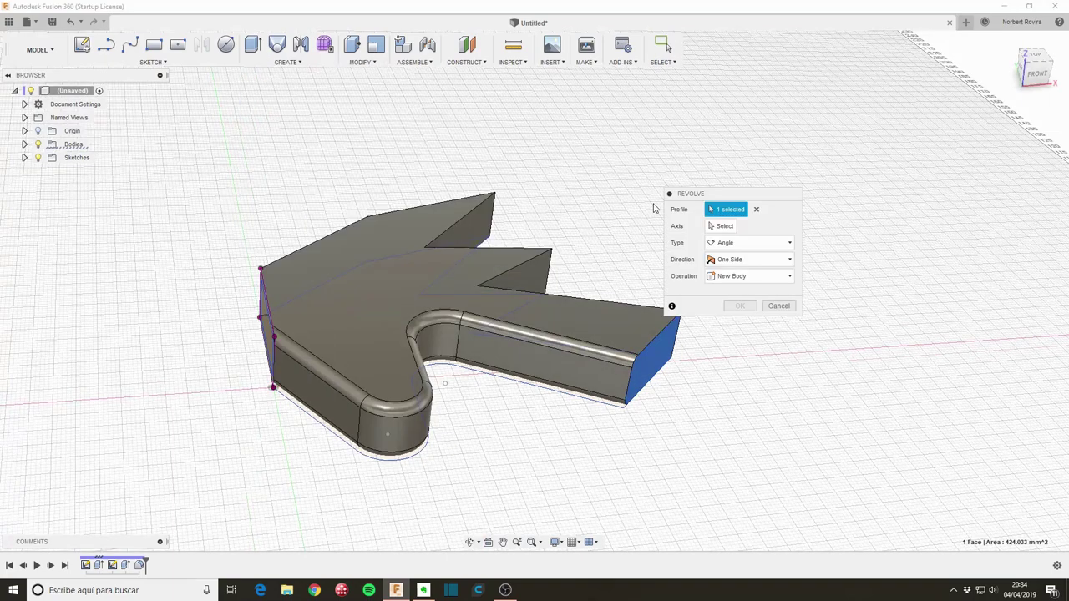
left_click(724, 227)
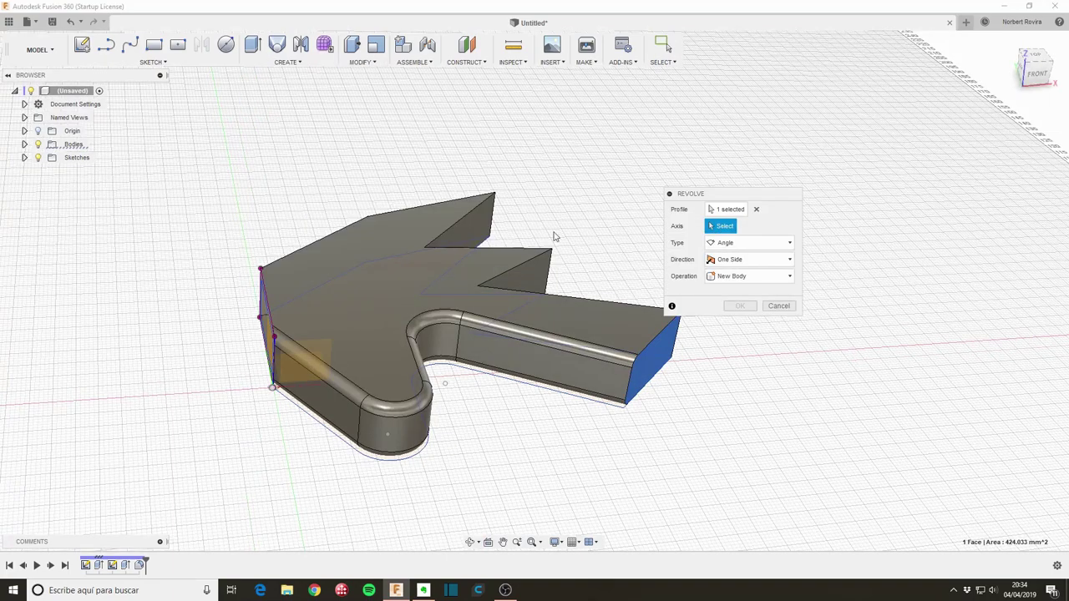
left_click(325, 242)
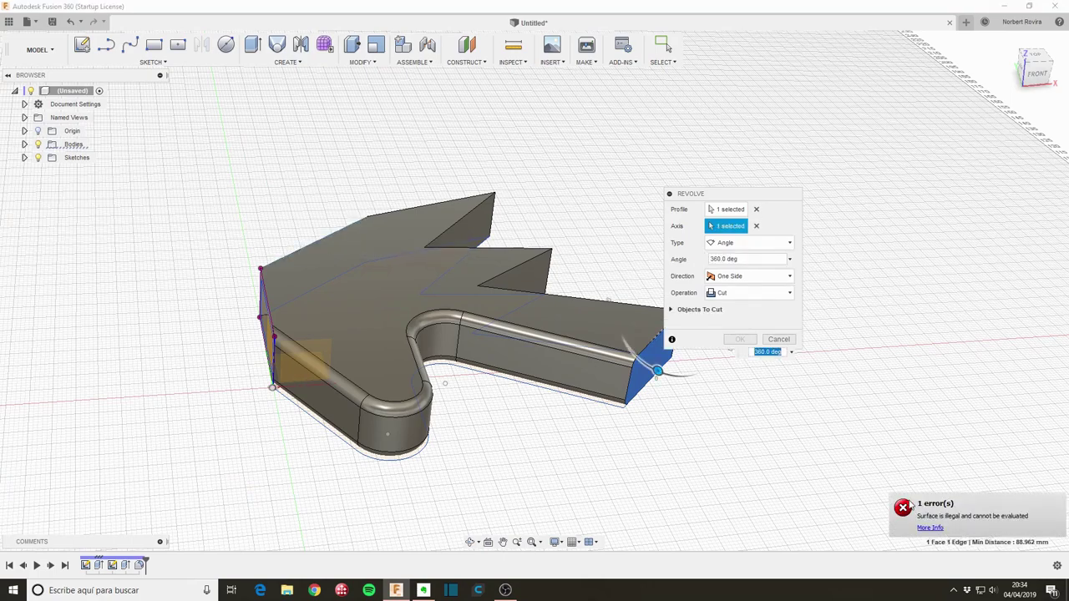
middle_click_drag(579, 415, 618, 393, "shift")
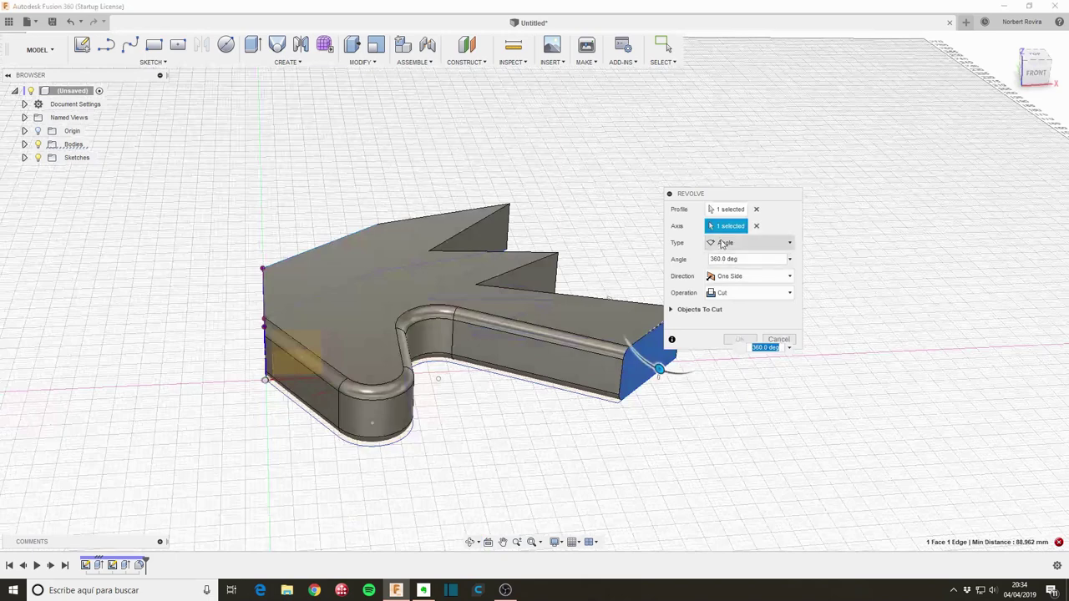
left_click(756, 225)
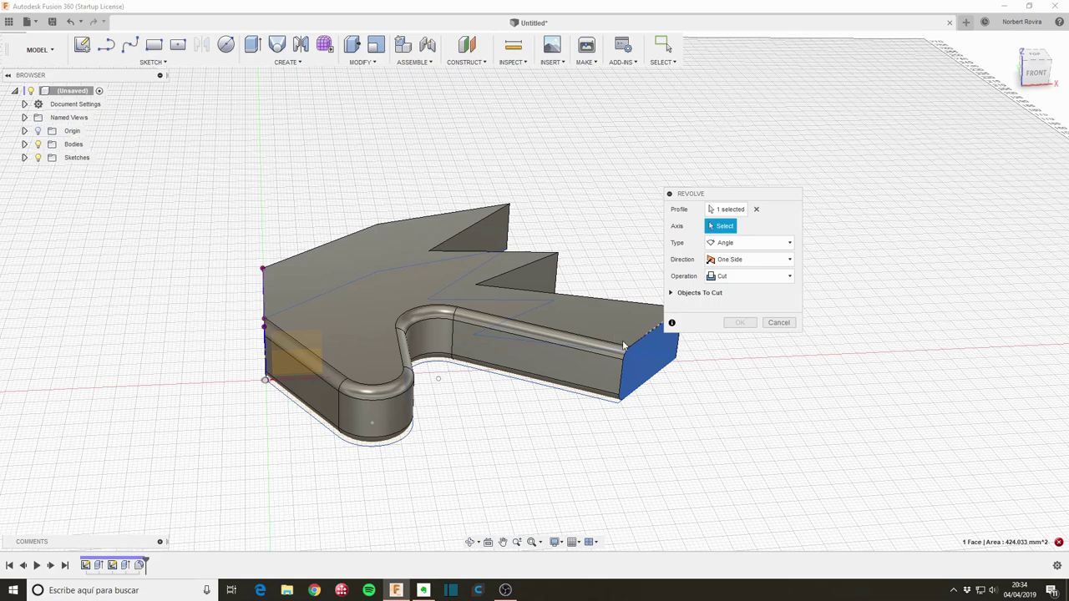
middle_click_drag(706, 403, 668, 393, "shift")
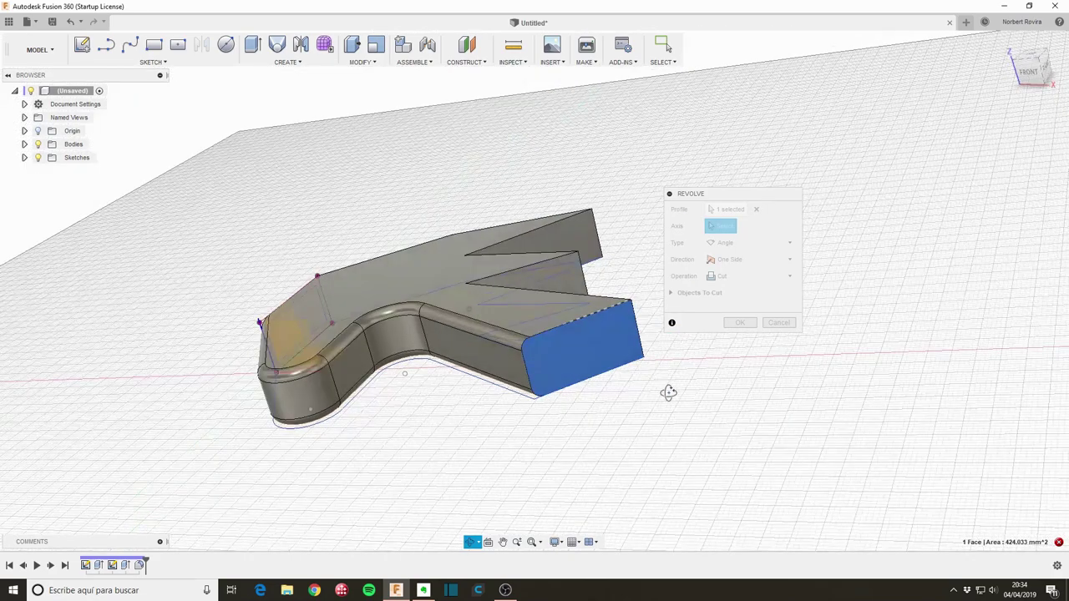
left_click(575, 317)
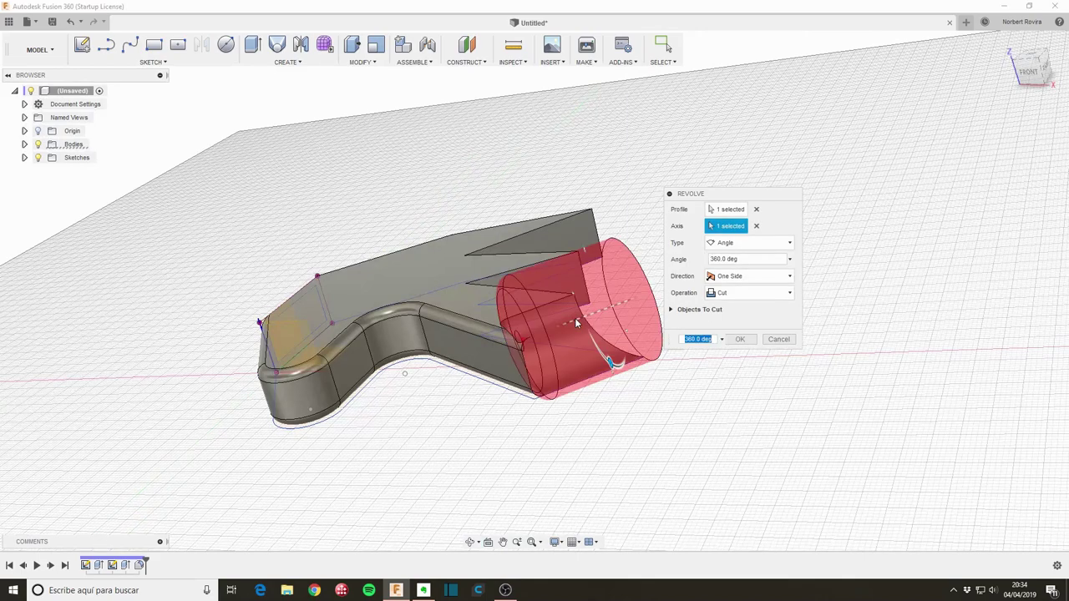
Step: Set the 360° revolve to Join and confirm, adding a cylinder to the arm
mouse_move(513, 371)
middle_mouse_down("shift")
mouse_move(477, 406)
mouse_move(668, 357)
middle_mouse_up("shift")
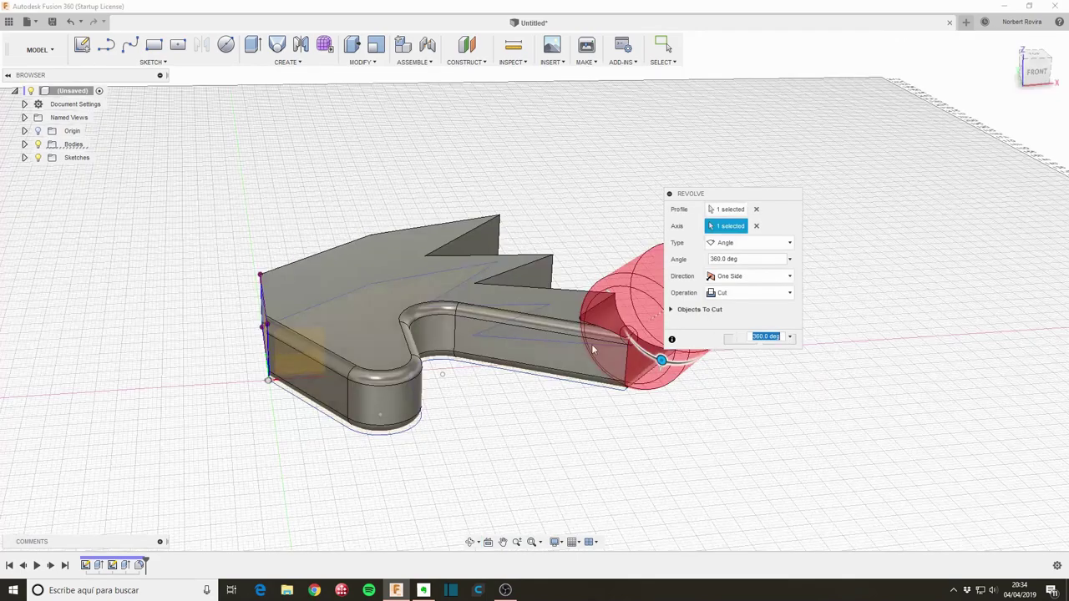
left_click(768, 292)
left_click(750, 310)
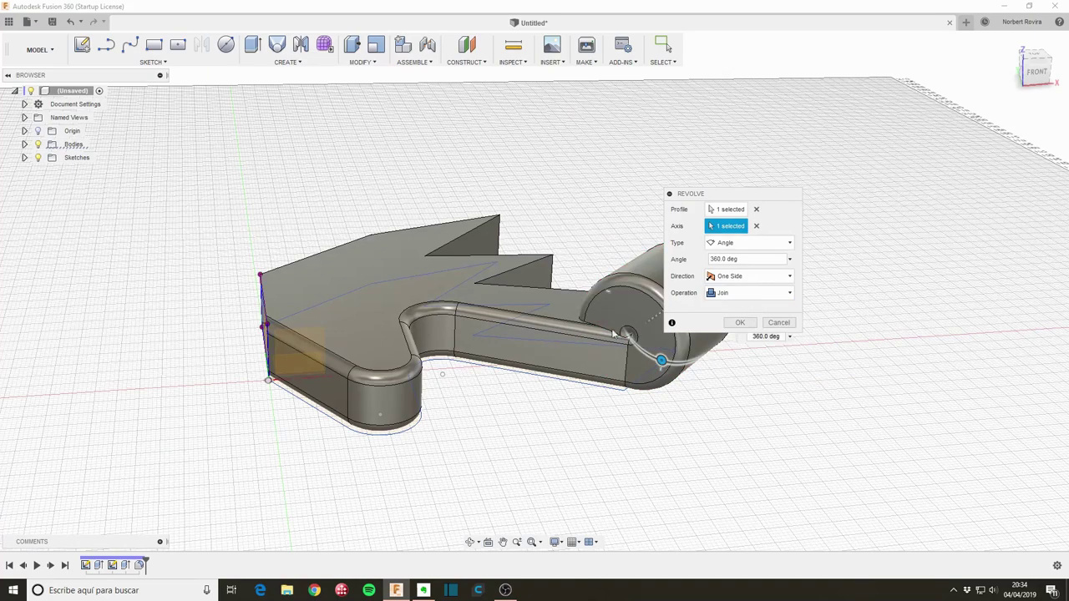
mouse_move(574, 382)
middle_mouse_down("shift")
mouse_move(482, 394)
mouse_move(534, 398)
mouse_move(752, 353)
middle_mouse_up("shift")
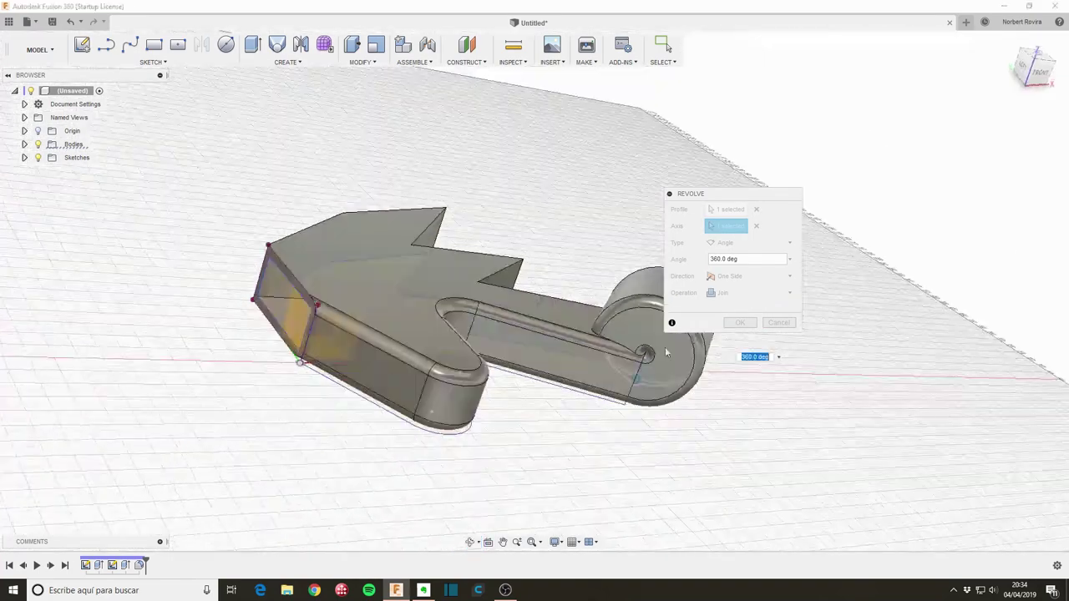
left_click(740, 323)
middle_click_drag(694, 405, 678, 373, "shift")
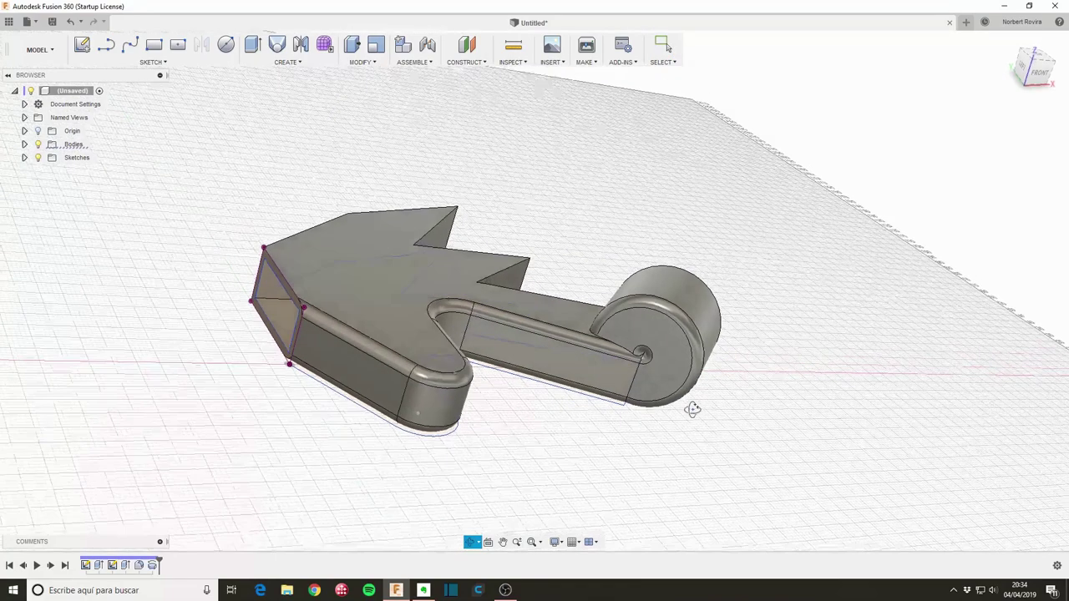
Step: Delete the small stray face at the arm's tip
scroll(668, 359, "up", 3)
scroll(642, 334, "up", 2)
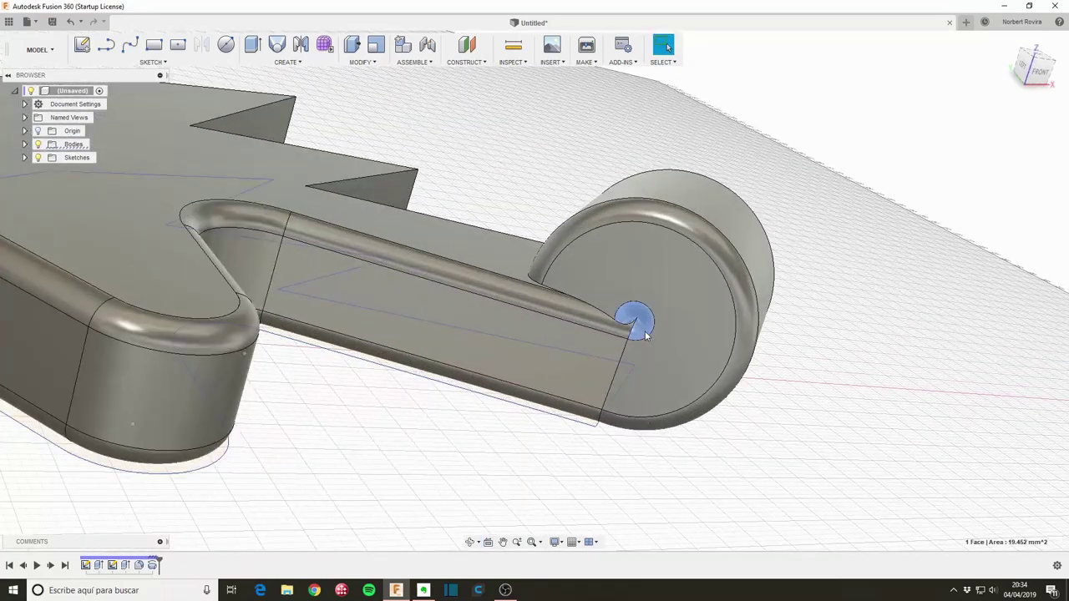
key("Delete")
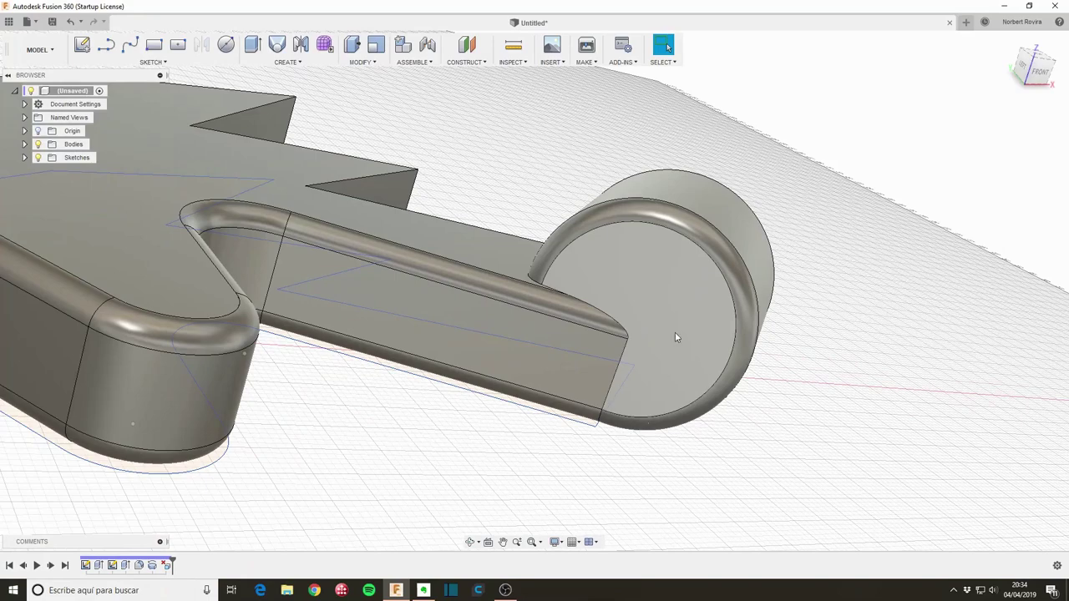
middle_click_drag(676, 336, 632, 331, "shift")
scroll(625, 403, "up", 2)
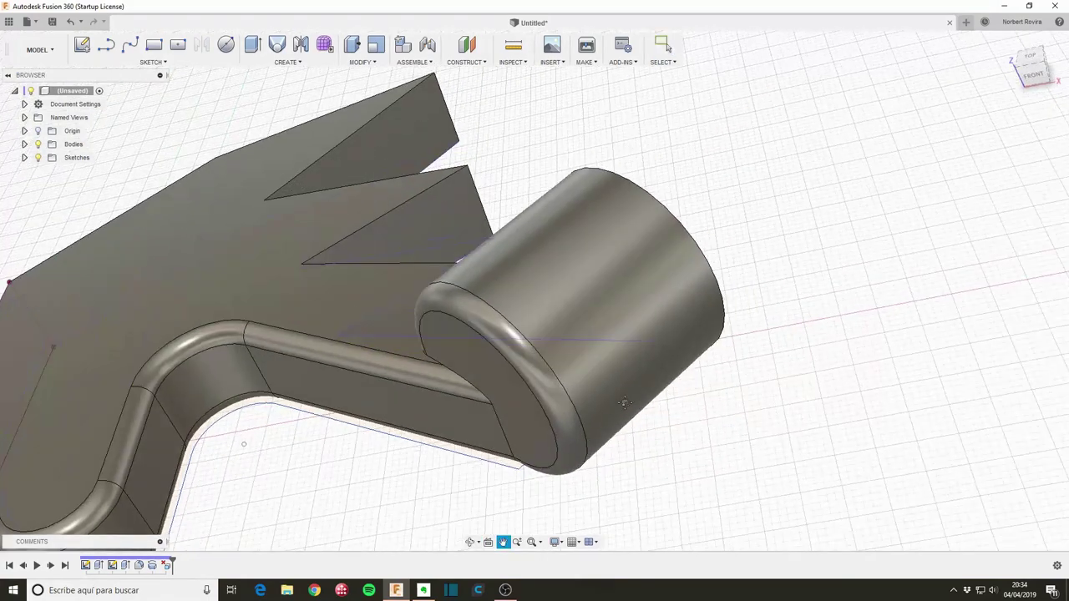
scroll(625, 402, "down", 3)
scroll(573, 375, "down", 2)
mouse_move(623, 403)
middle_mouse_down("shift")
mouse_move(535, 442)
mouse_move(580, 451)
middle_mouse_up("shift")
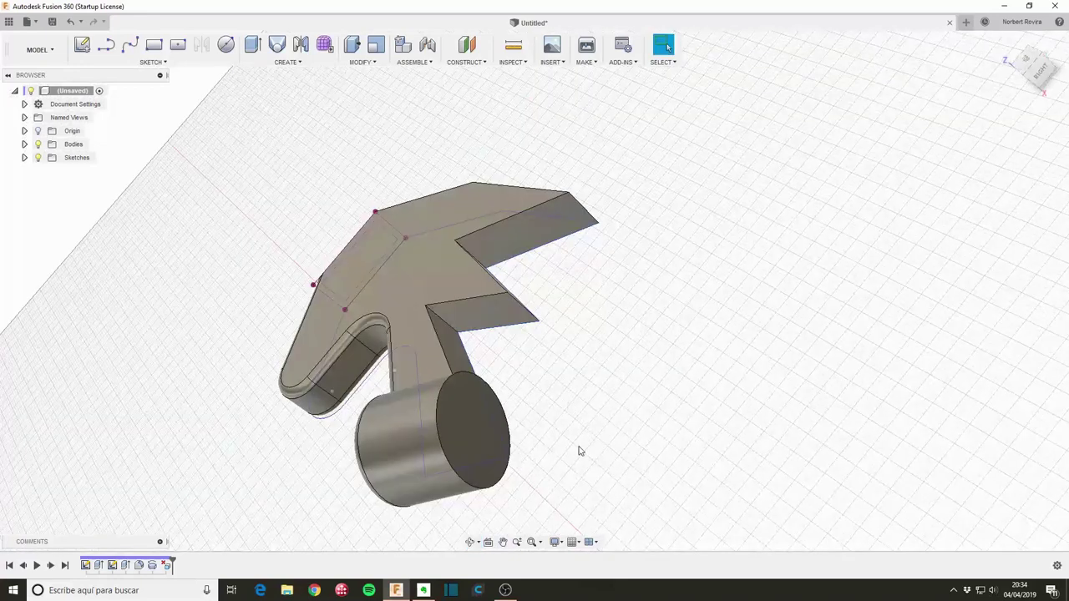
Step: Shell the cylinder 2 mm inward, leaving its end face open
key("s")
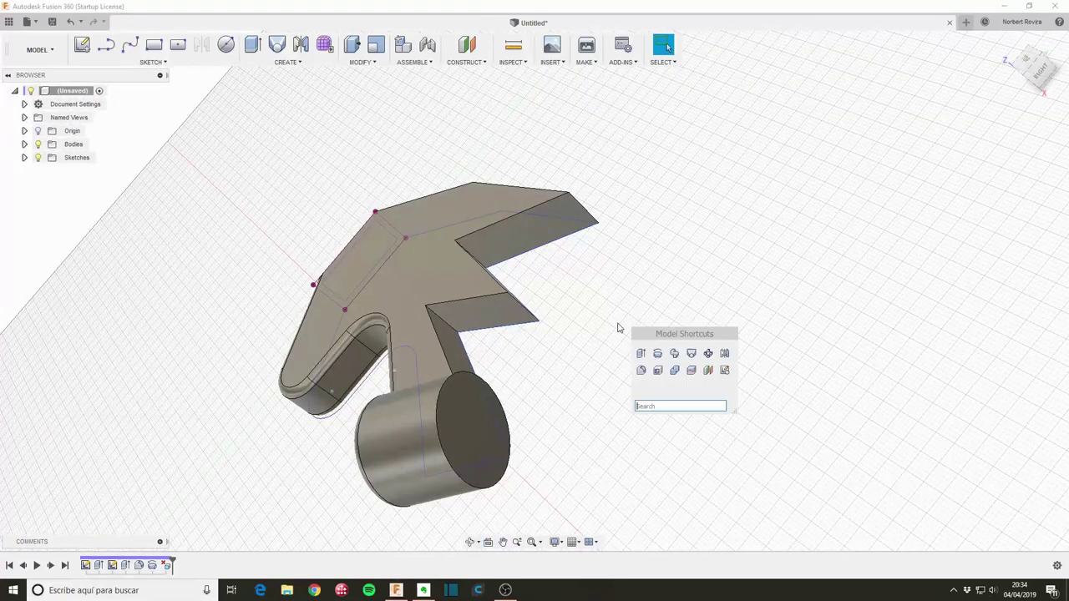
left_click(656, 371)
left_click(497, 422)
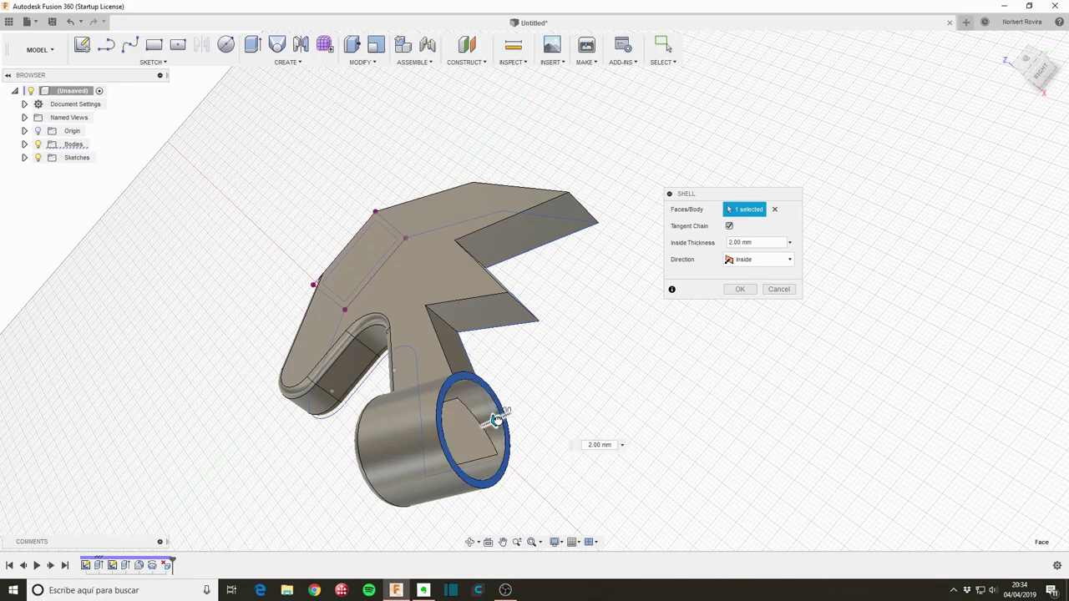
mouse_move(543, 489)
middle_mouse_down("shift")
mouse_move(518, 493)
mouse_move(541, 463)
mouse_move(529, 488)
middle_mouse_up("shift")
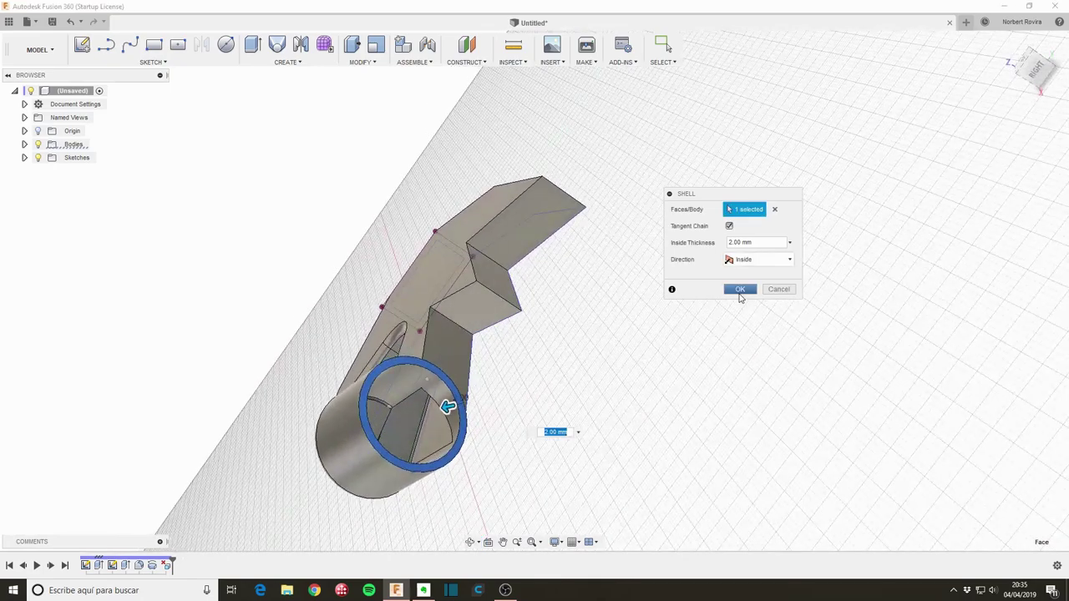
left_click(740, 289)
mouse_move(279, 381)
middle_mouse_down("shift")
mouse_move(472, 354)
mouse_move(432, 373)
middle_mouse_up("shift")
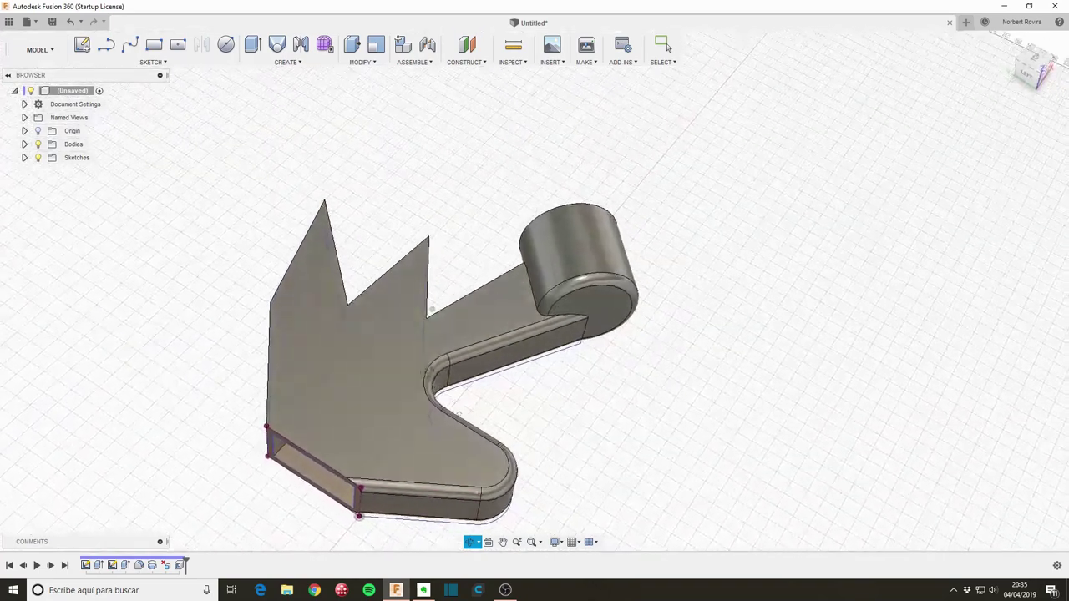
Step: Create a sketch on the star plate's top flat face
mouse_move(432, 373)
middle_mouse_down("shift")
mouse_move(494, 373)
mouse_move(335, 385)
mouse_move(363, 397)
mouse_move(270, 356)
middle_mouse_up("shift")
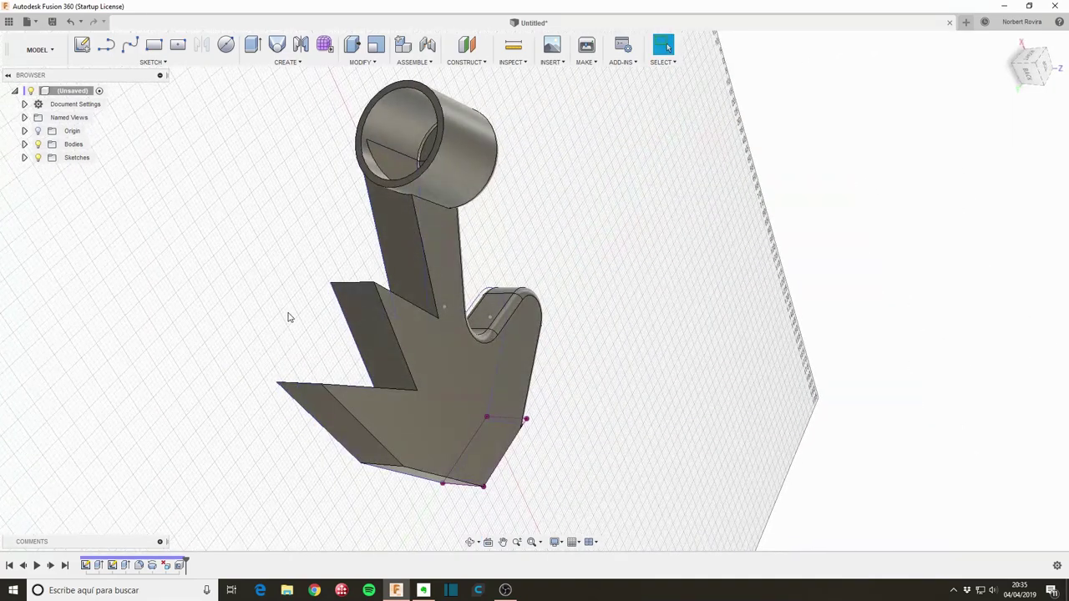
key("s")
mouse_move(603, 407)
middle_mouse_down("shift")
mouse_move(568, 377)
mouse_move(525, 406)
mouse_move(541, 366)
middle_mouse_up("shift")
key("s")
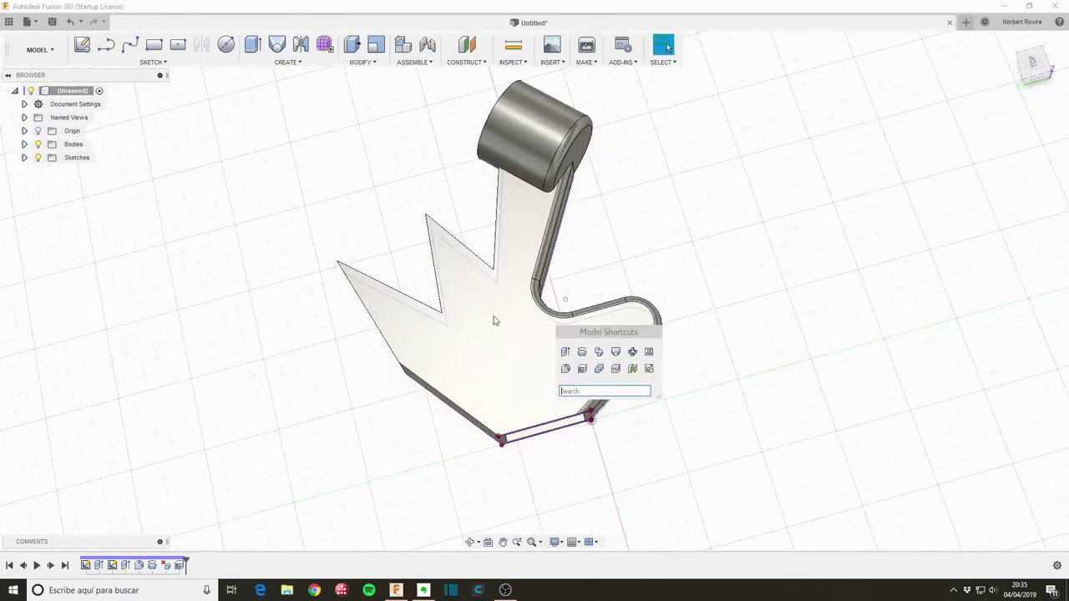
left_click(649, 369)
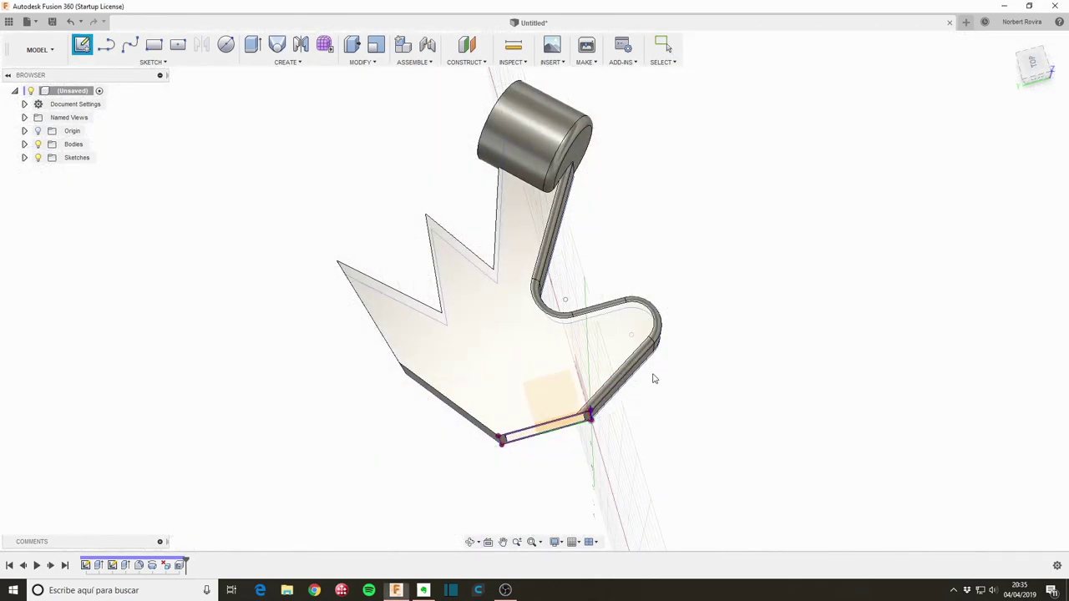
left_click(491, 345)
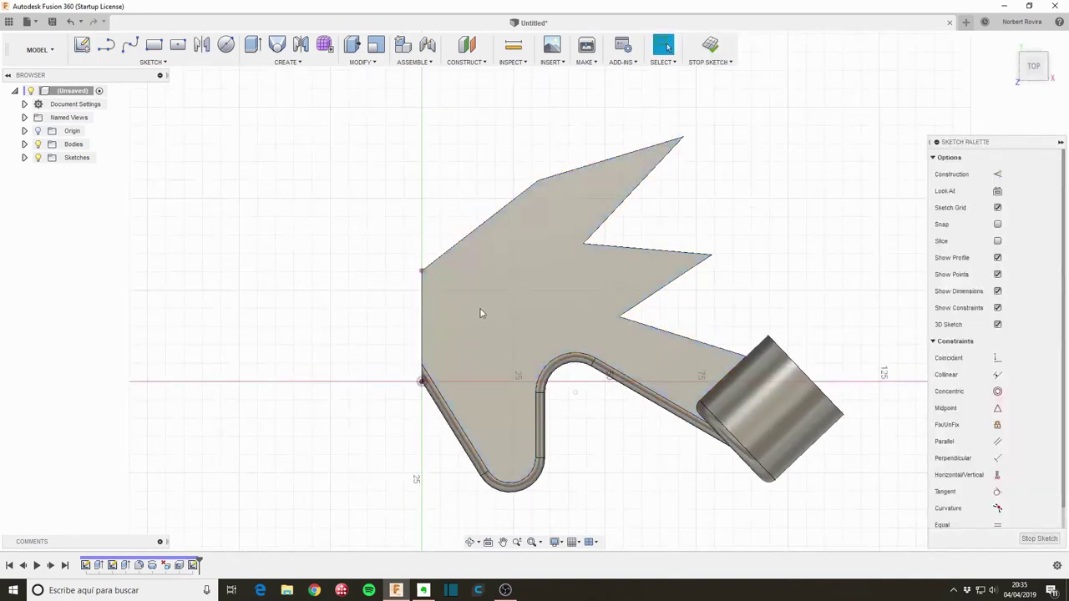
Step: Project the plate face's outline into the sketch
key("p")
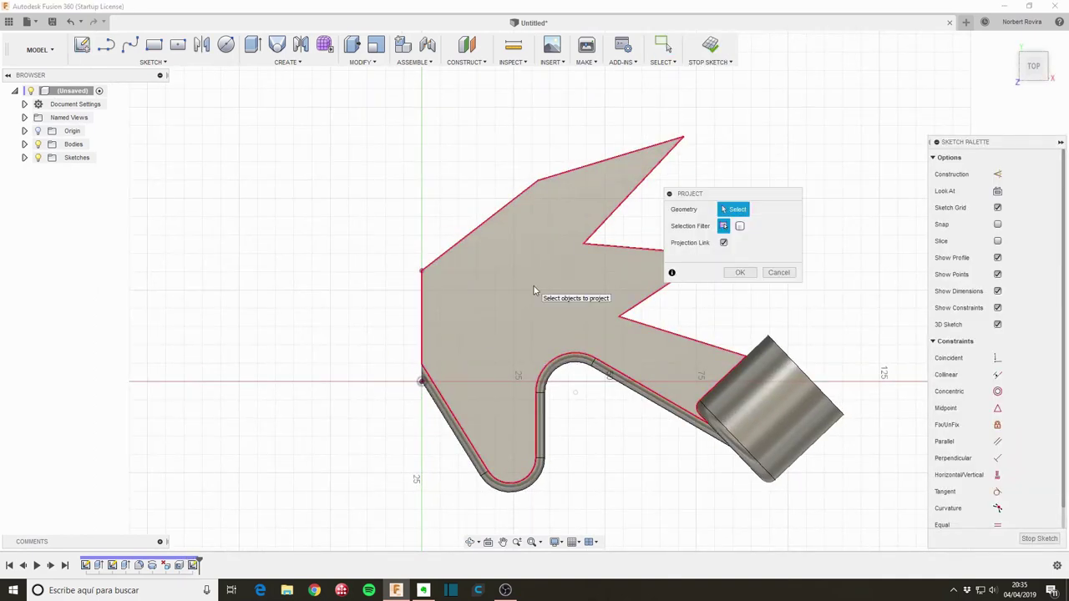
left_click(535, 290)
left_click(749, 273)
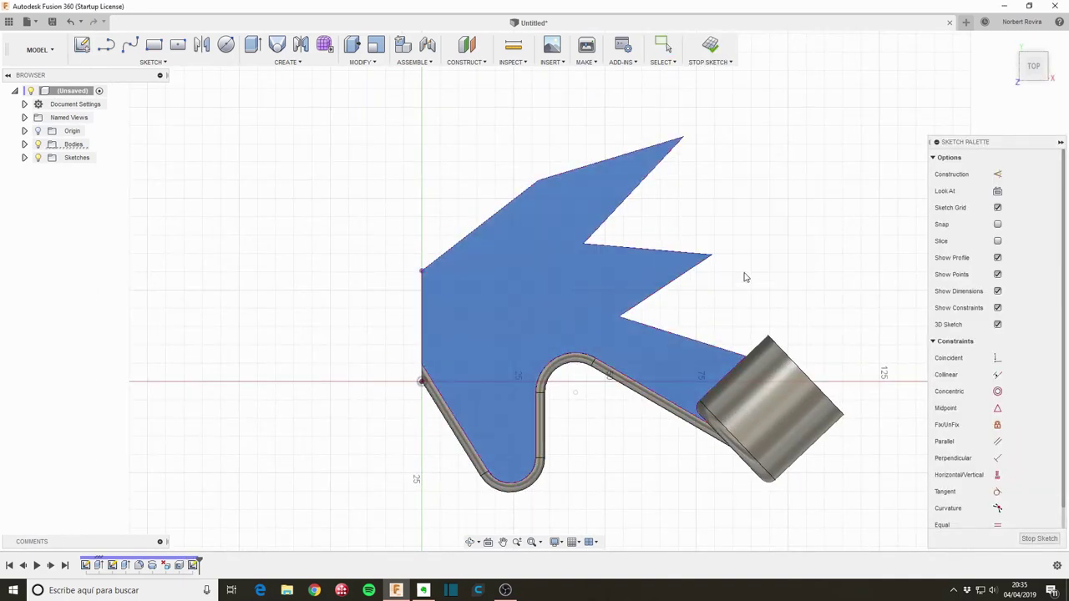
Step: Offset the projected outline chain inward by -4.796 mm
key("o")
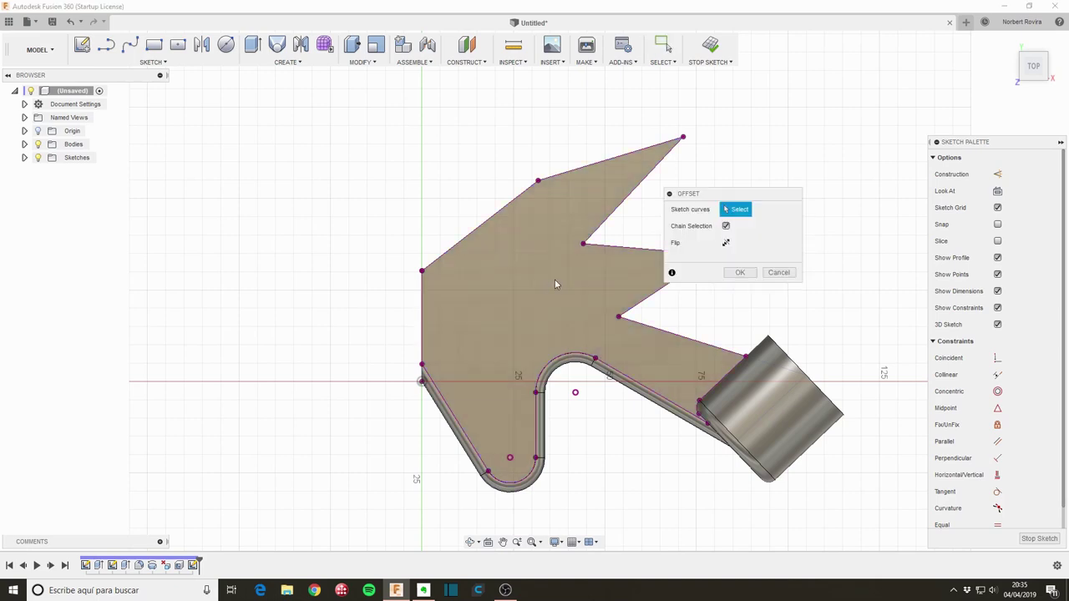
left_click(598, 160)
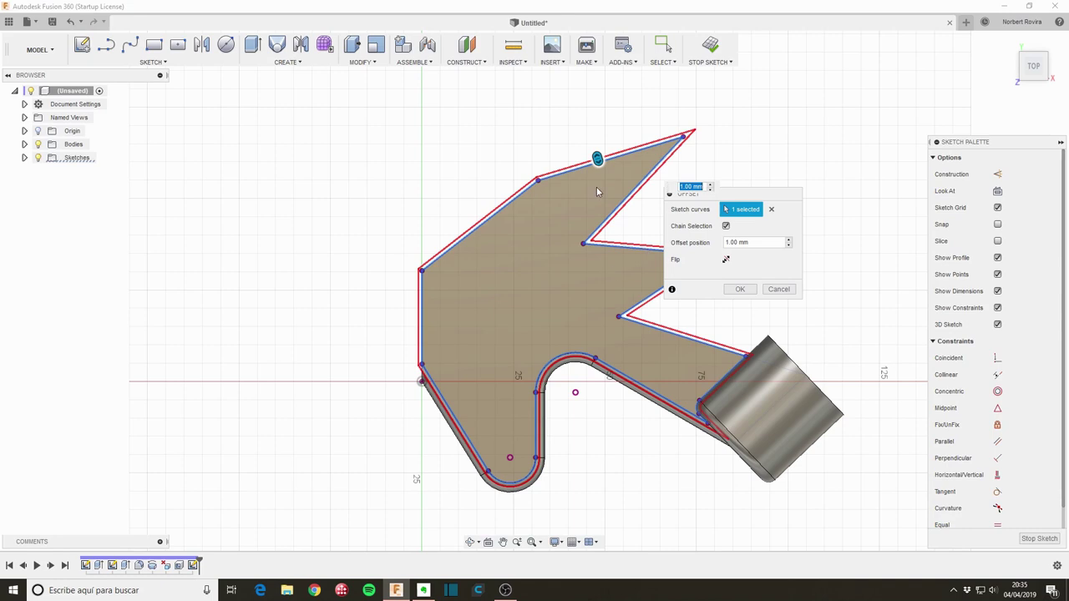
left_click_drag(597, 159, 596, 183)
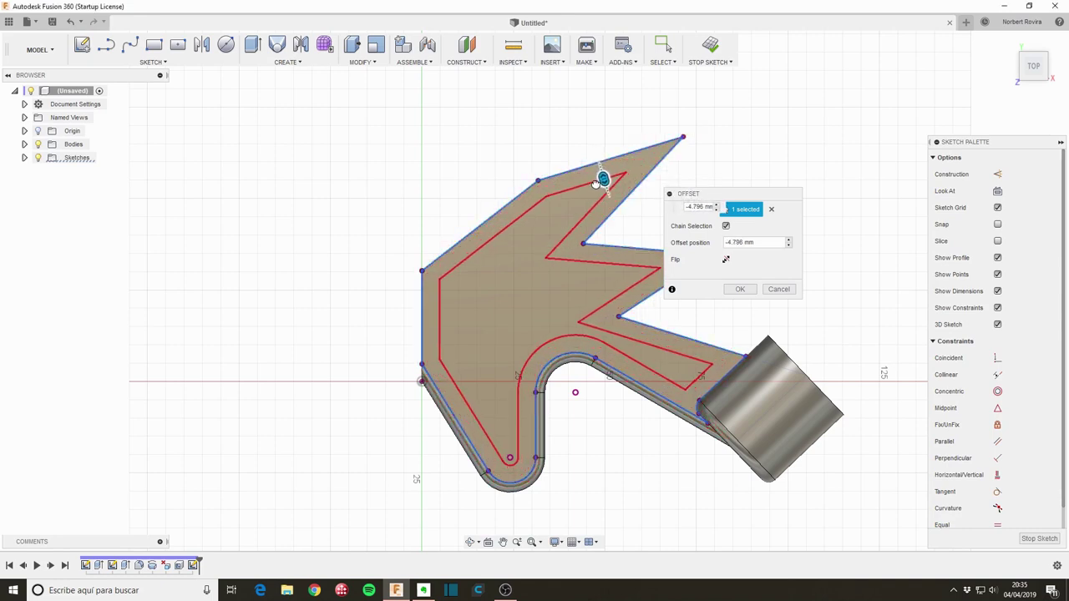
Step: Confirm the offset and cut the inner star profile 1 mm into the plate
left_click(740, 289)
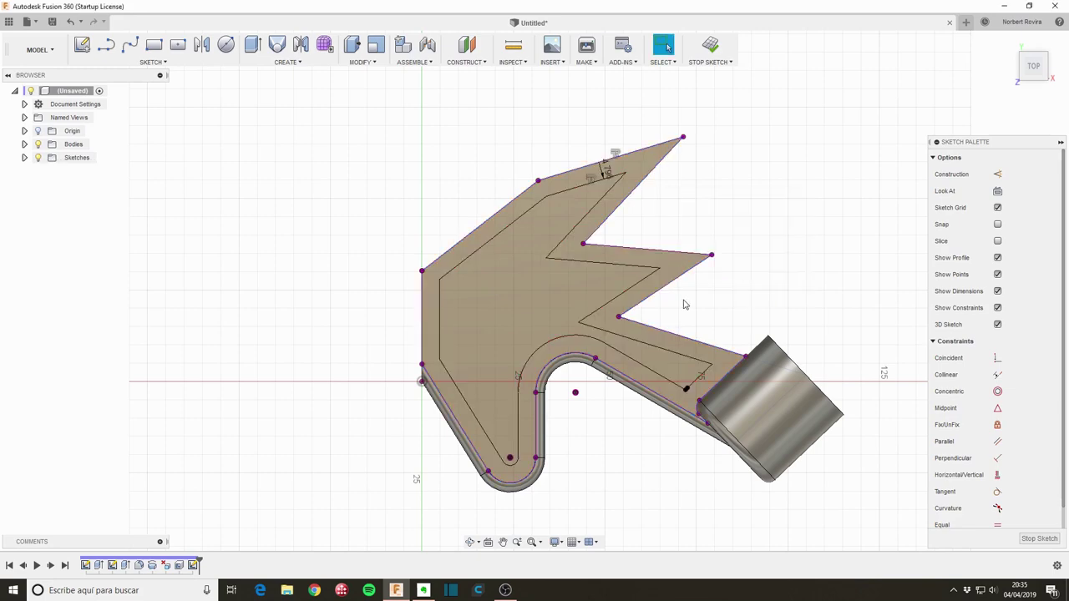
middle_click_drag(396, 393, 495, 302, "shift")
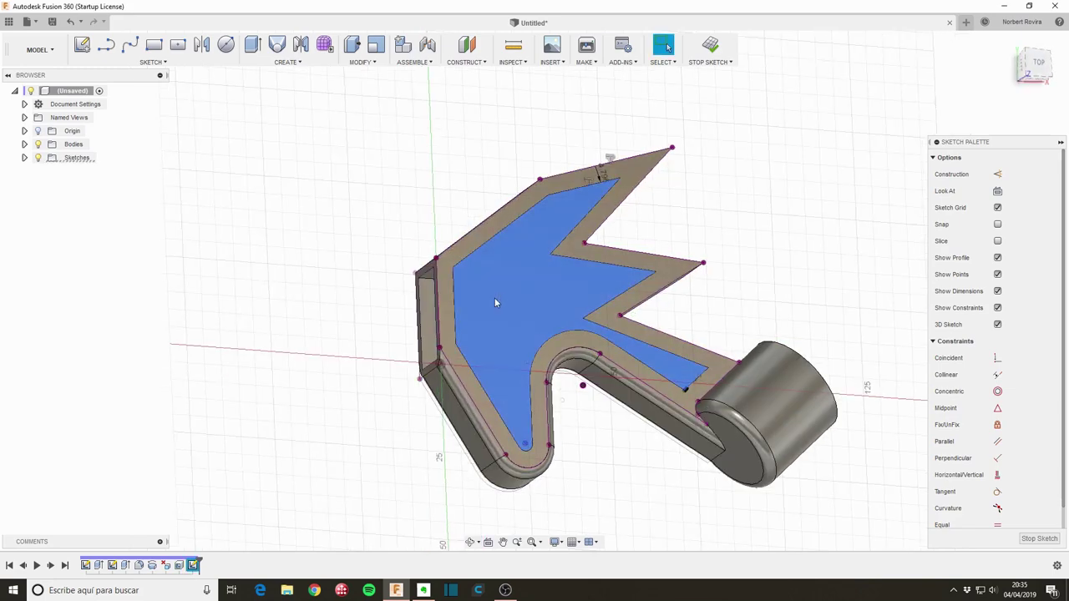
key("q")
middle_click_drag(607, 439, 611, 419, "shift")
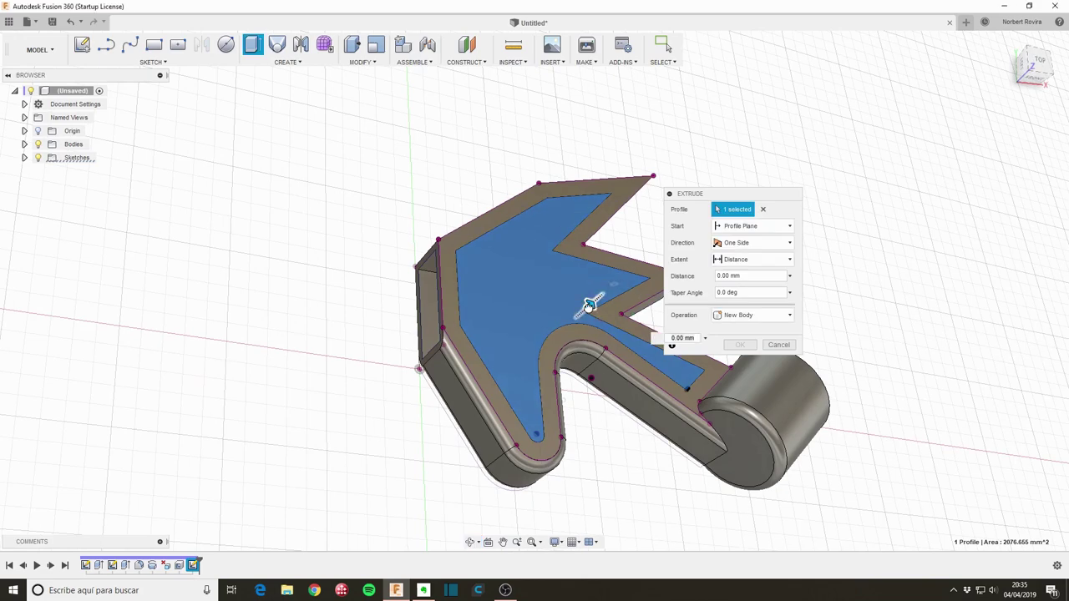
left_click_drag(589, 304, 591, 311)
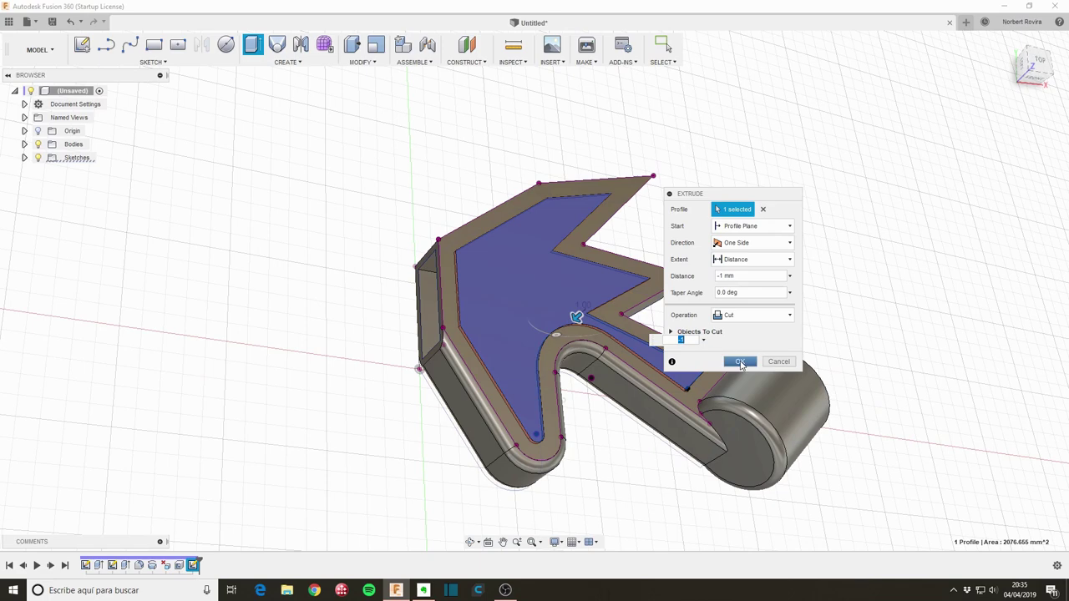
left_click(739, 364)
mouse_move(365, 329)
middle_mouse_down("shift")
mouse_move(353, 322)
mouse_move(334, 342)
middle_mouse_up("shift")
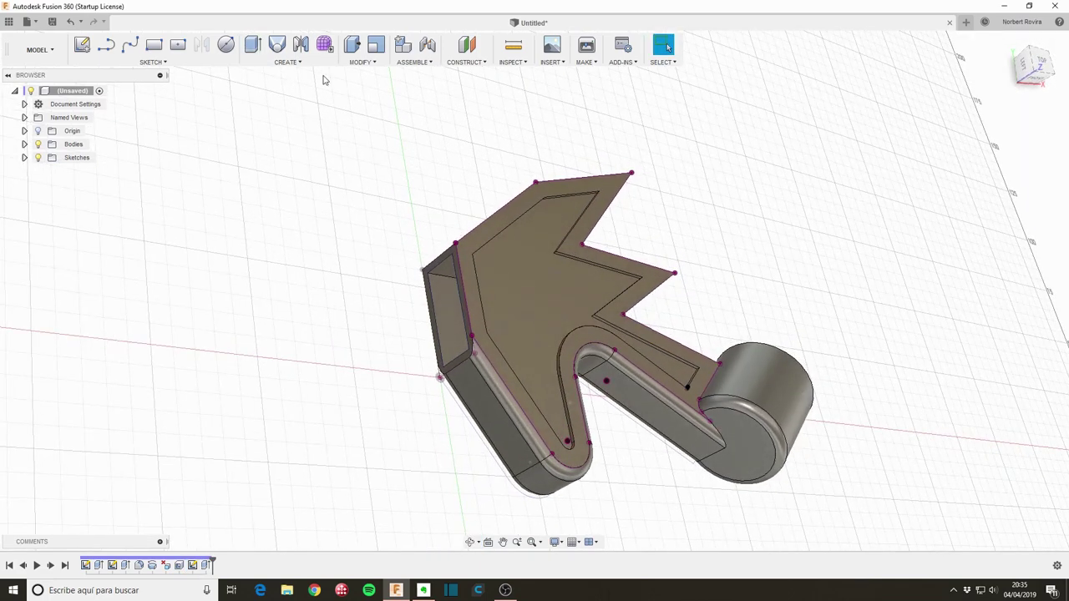
left_click(288, 62)
left_click(294, 311)
left_click(785, 209)
left_click(723, 224)
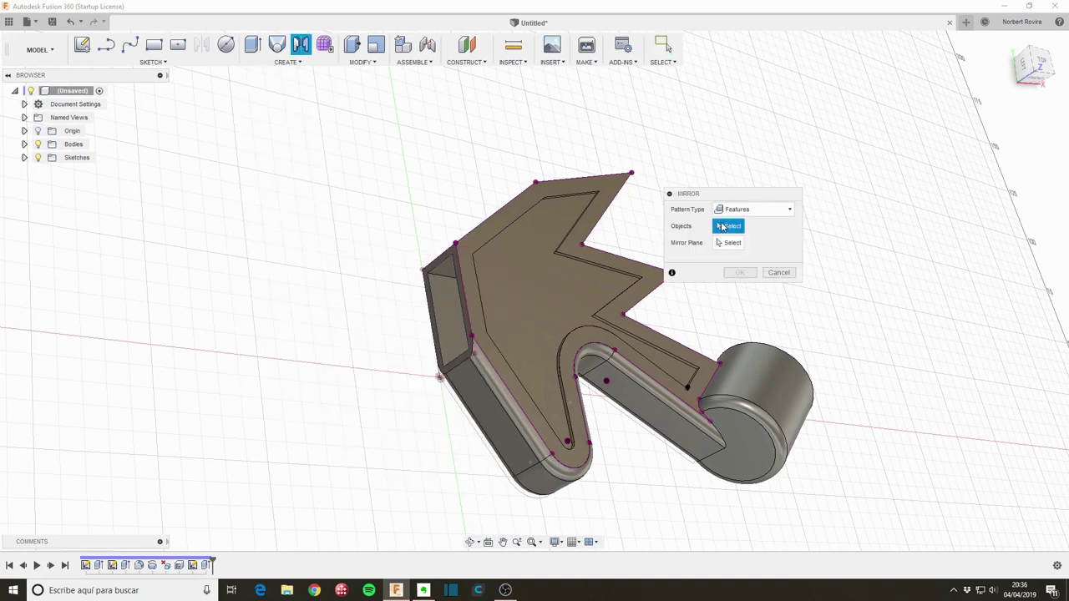
left_click(207, 565)
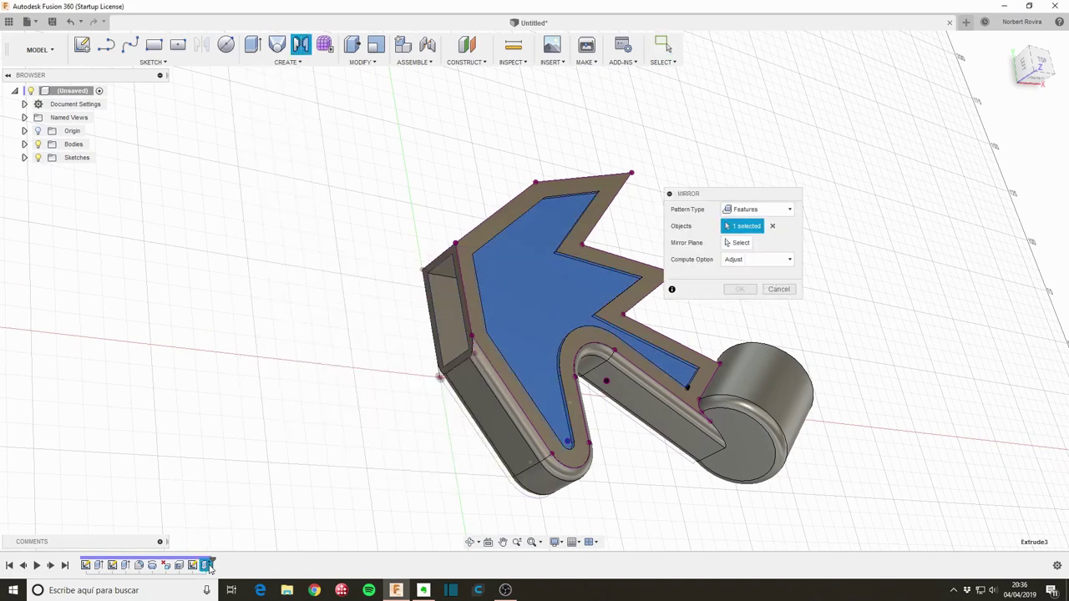
left_click(734, 243)
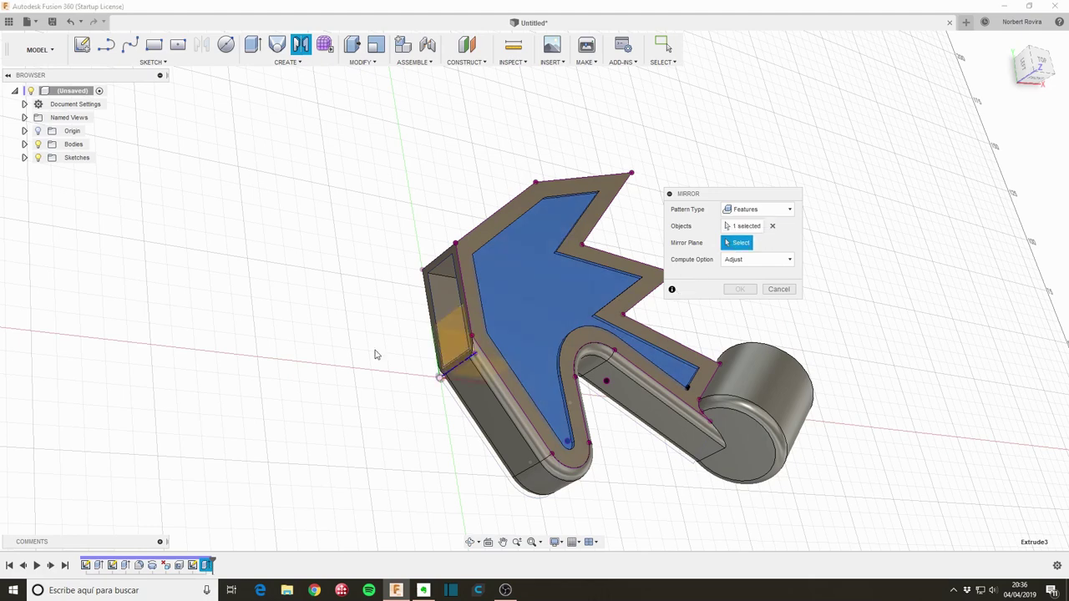
mouse_move(375, 353)
middle_mouse_down("shift")
mouse_move(370, 342)
mouse_move(390, 338)
middle_mouse_up("shift")
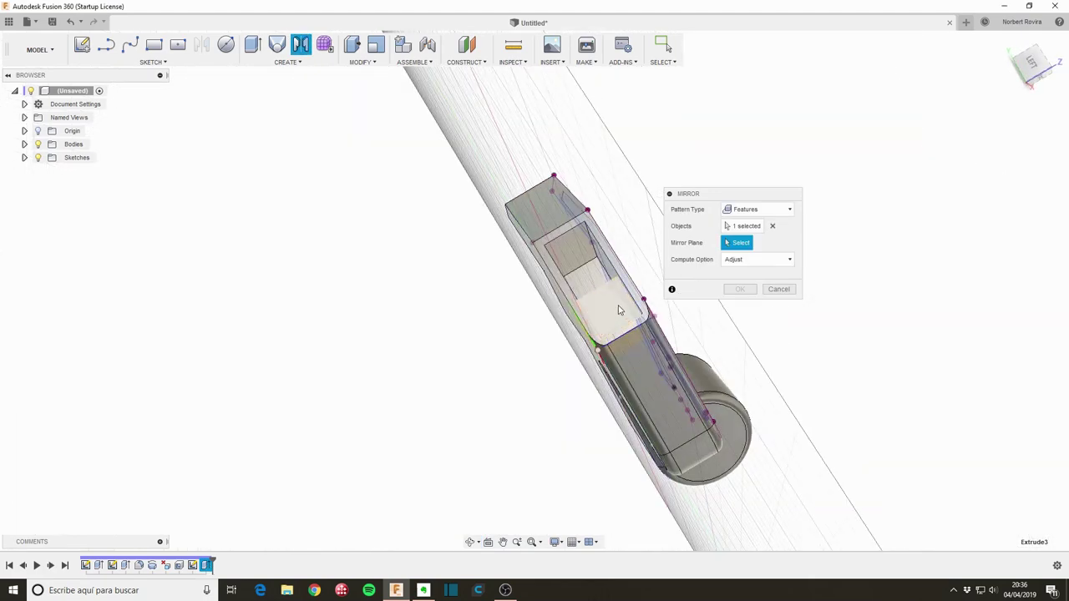
middle_click_drag(498, 310, 799, 244, "shift")
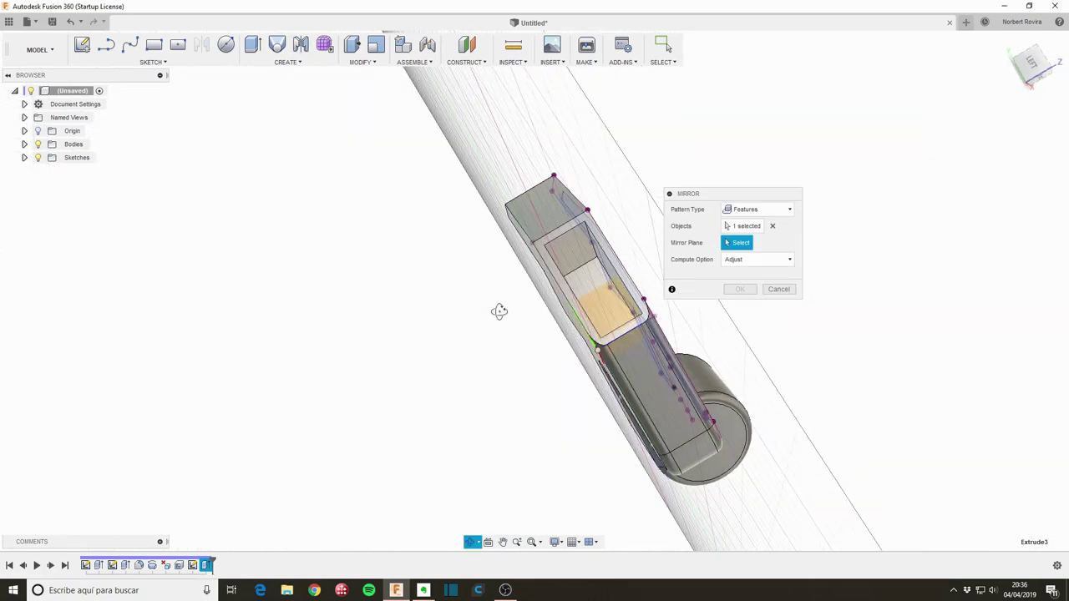
left_click(779, 289)
Step: Add a midplane between the pocket's two opposite walls, which are 11 mm apart
left_click(487, 67)
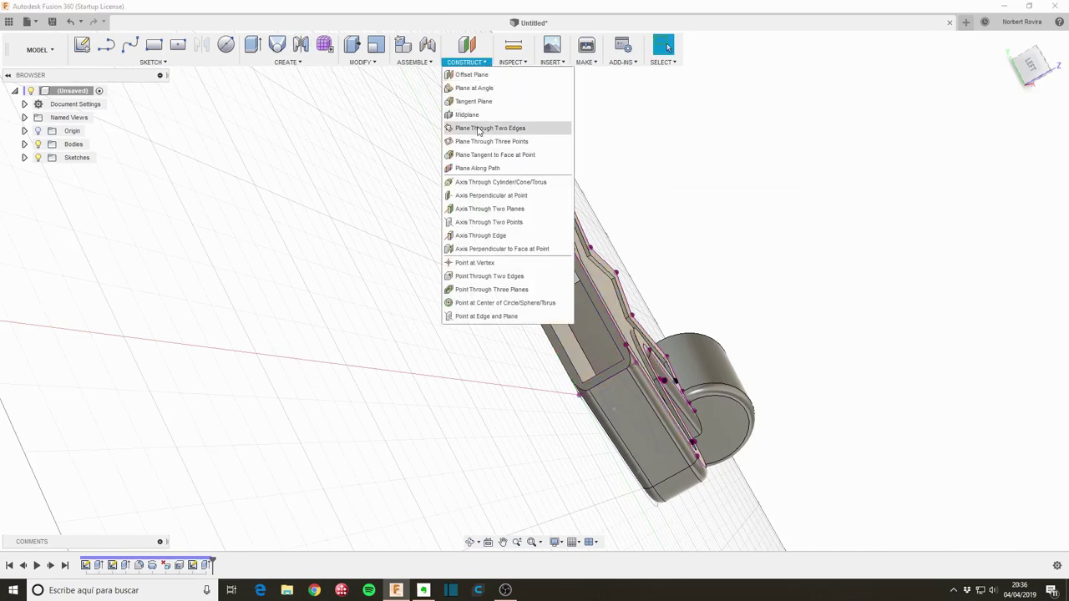
left_click(495, 114)
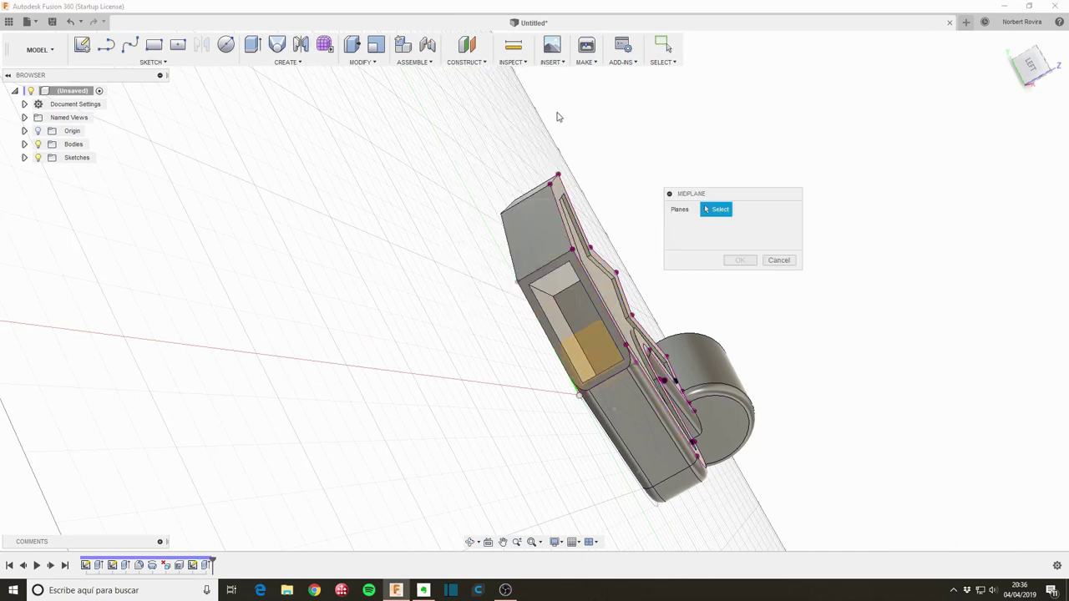
left_click(559, 325)
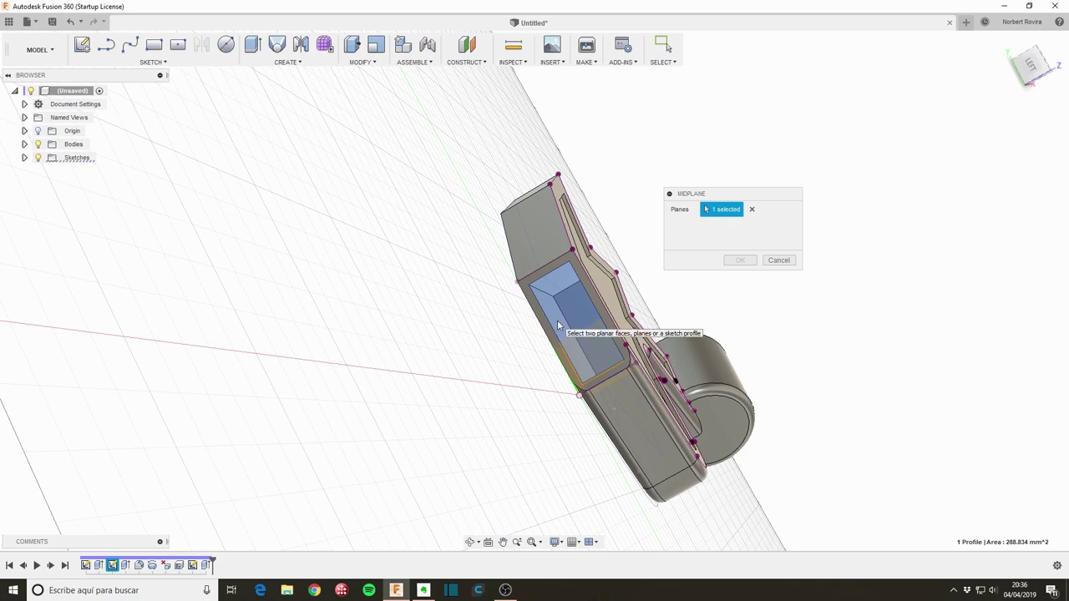
left_click(751, 211)
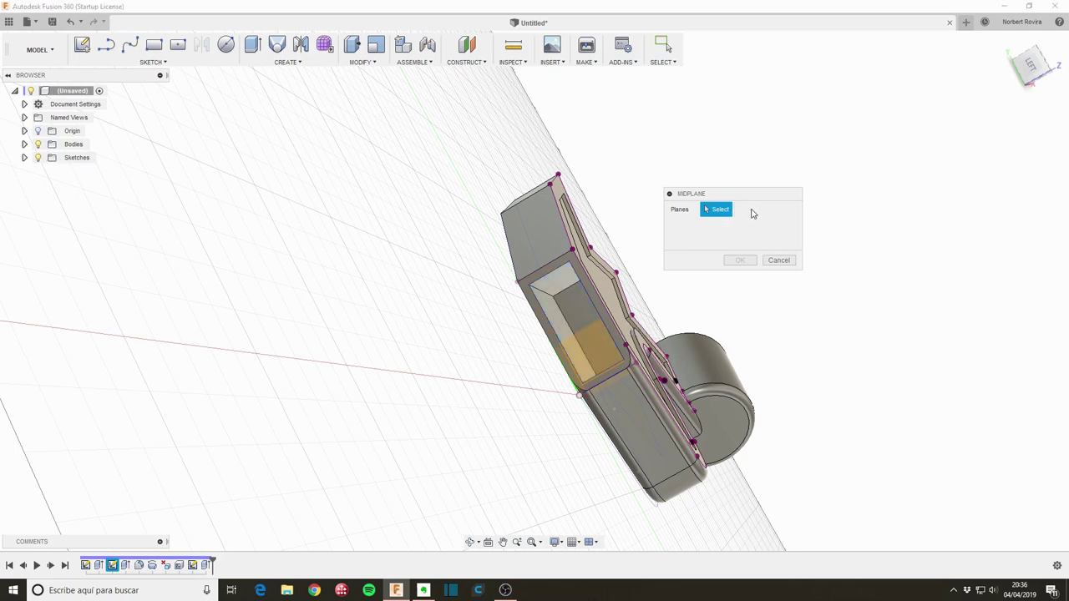
left_click(560, 323)
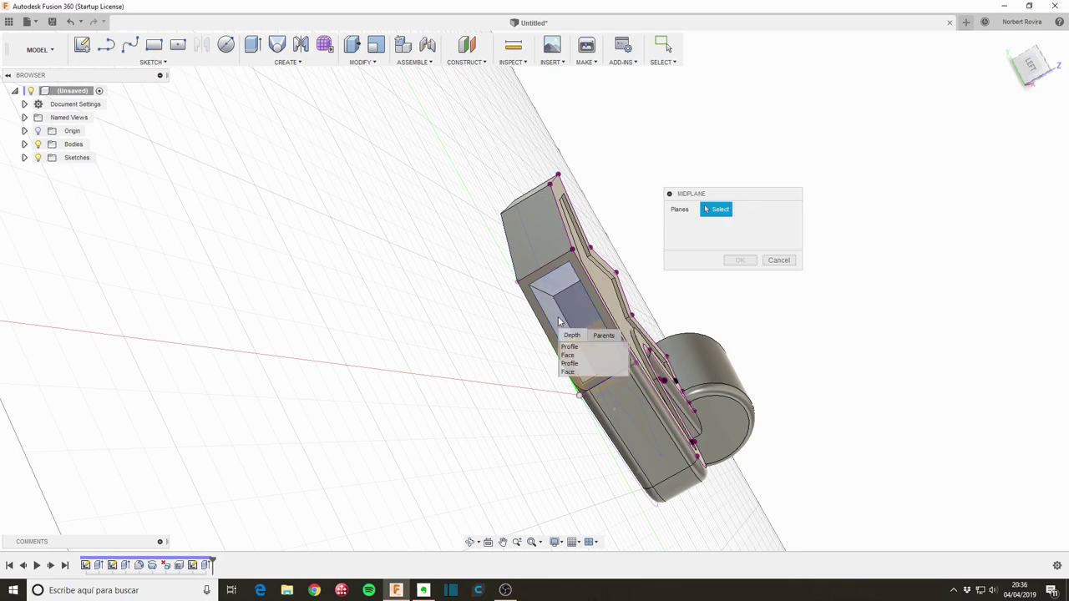
left_click(576, 358)
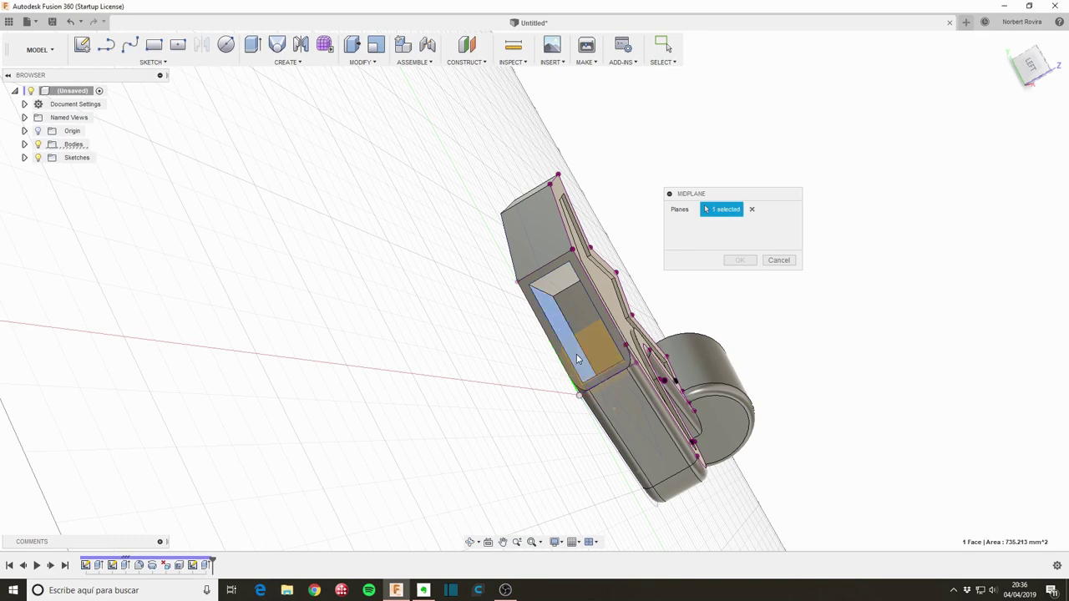
middle_click_drag(482, 381, 564, 336, "shift")
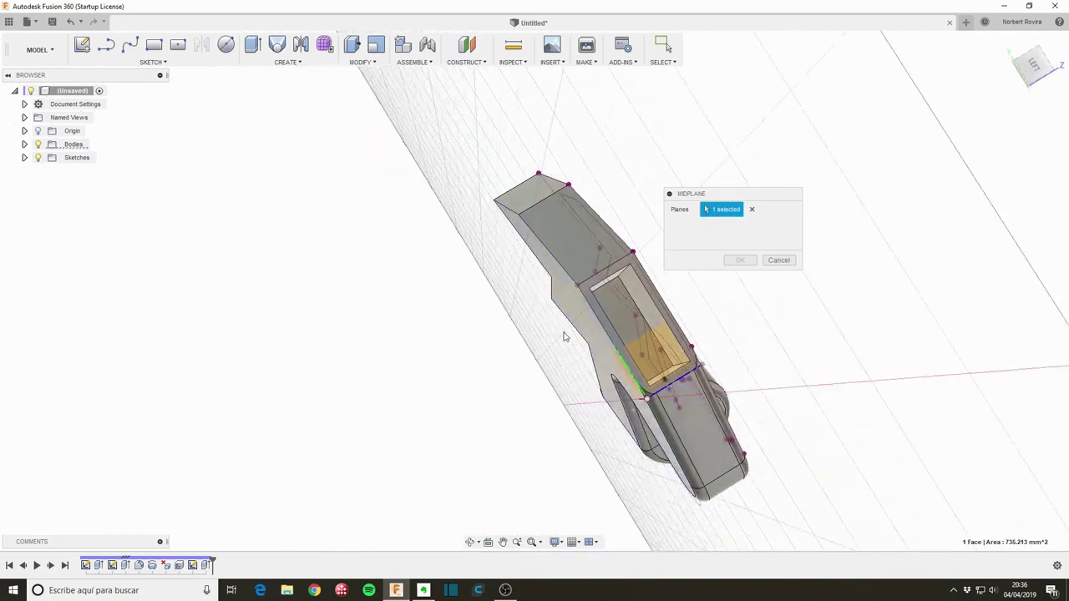
left_click(643, 298)
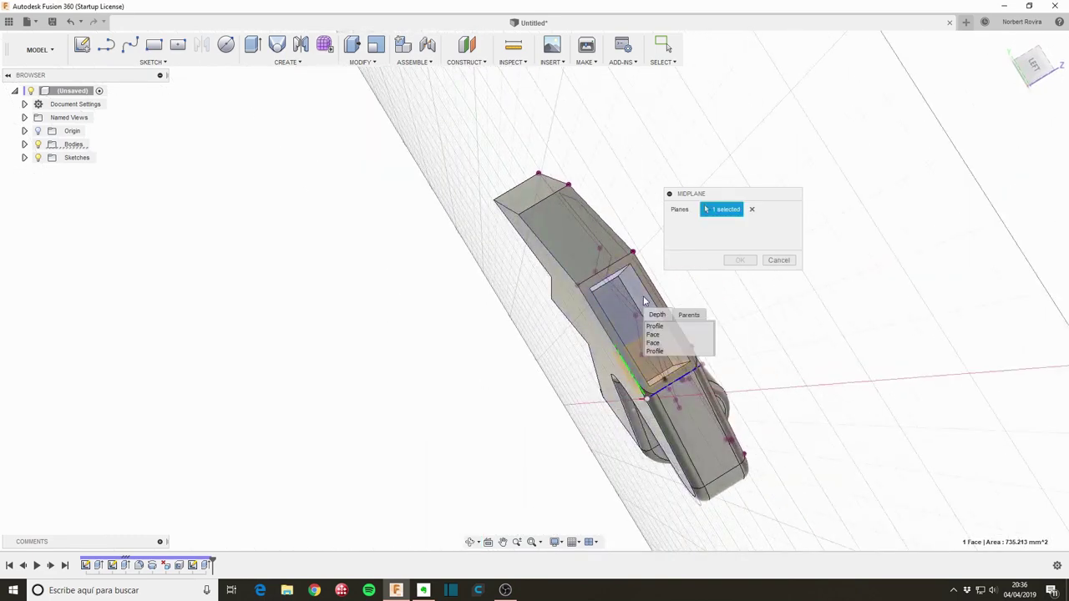
left_click(666, 342)
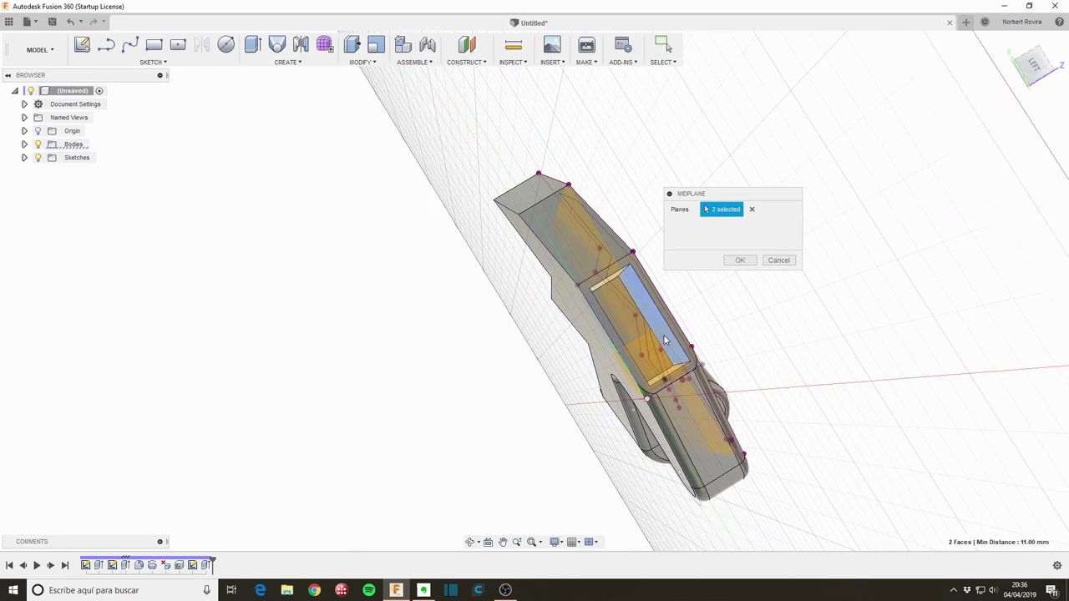
left_click(726, 262)
middle_click_drag(661, 281, 694, 276, "shift")
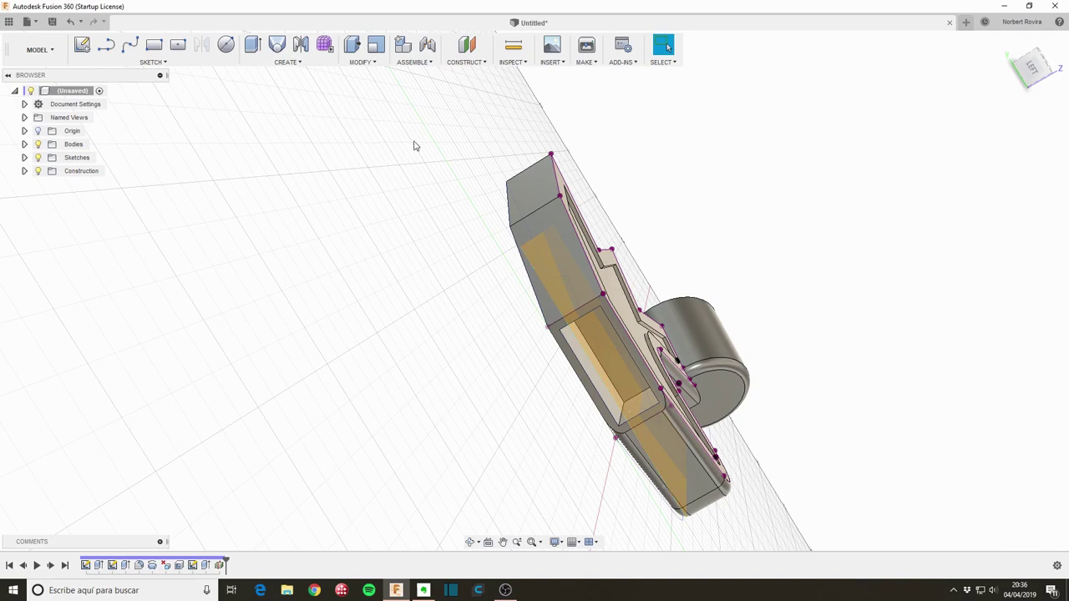
Step: Mirror the Extrude3 recess feature across the midplane using the Features pattern type
key("s")
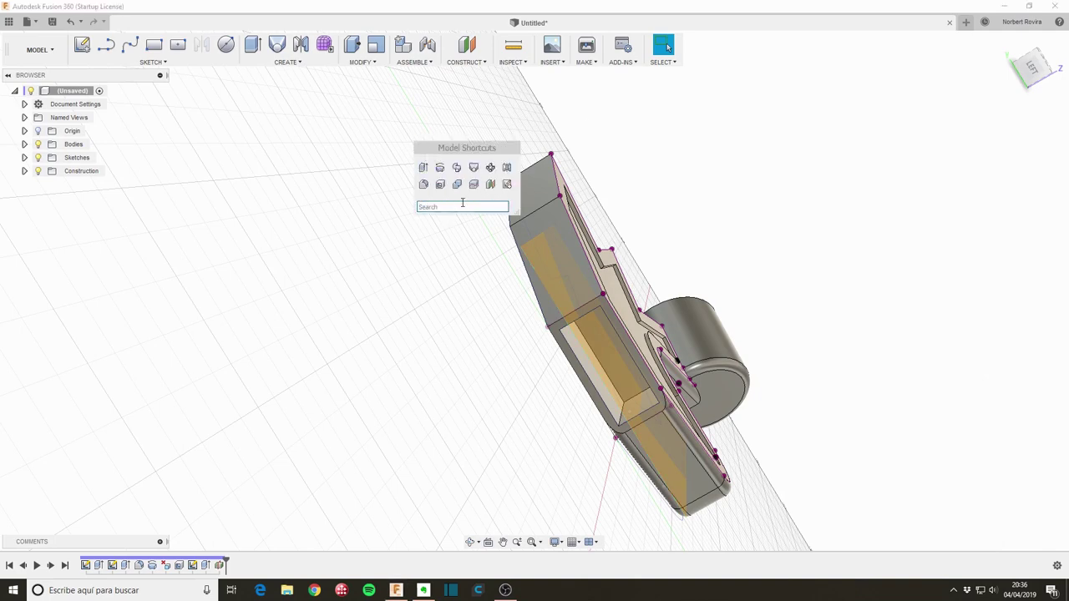
left_click(490, 170)
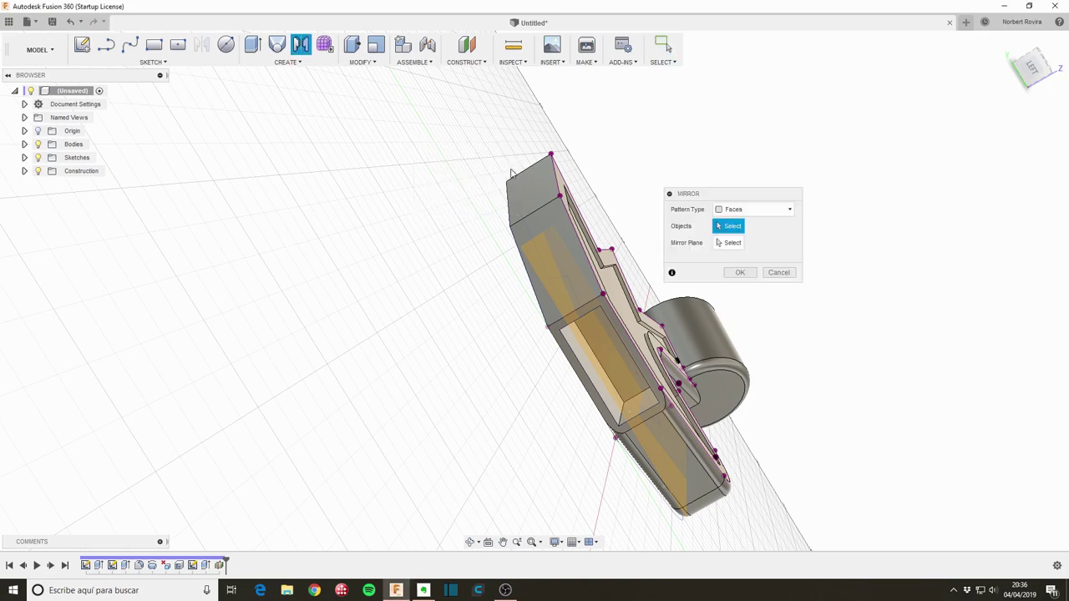
left_click(774, 209)
left_click(761, 253)
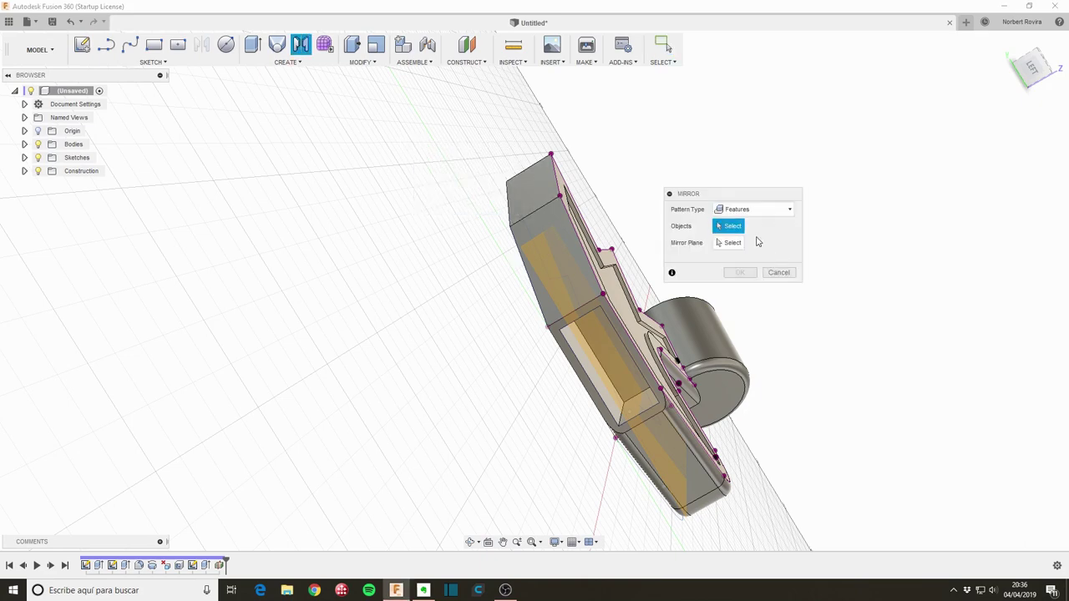
left_click(205, 565)
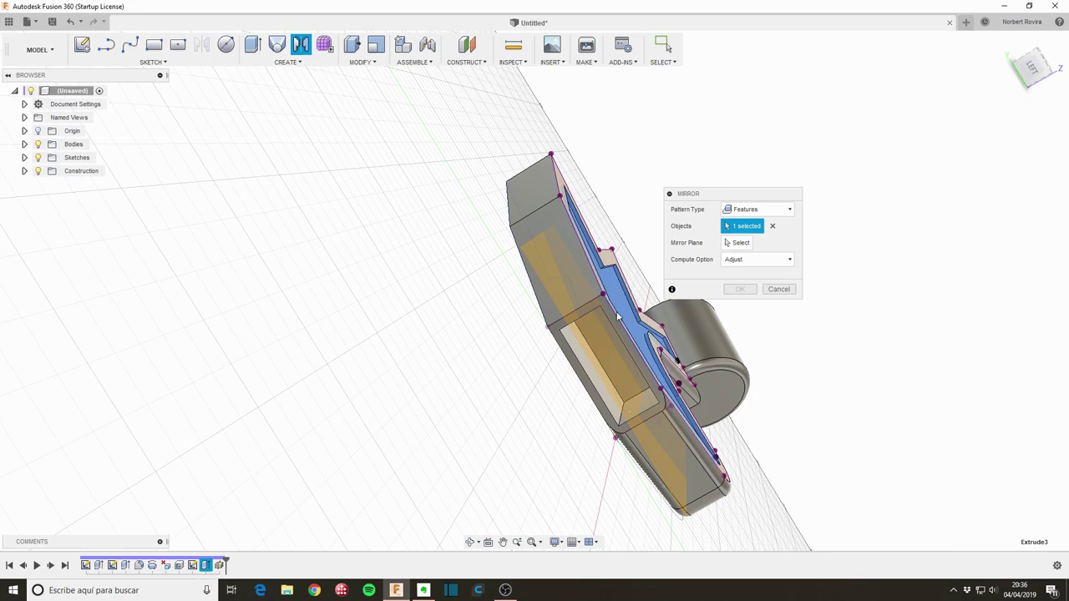
left_click(740, 242)
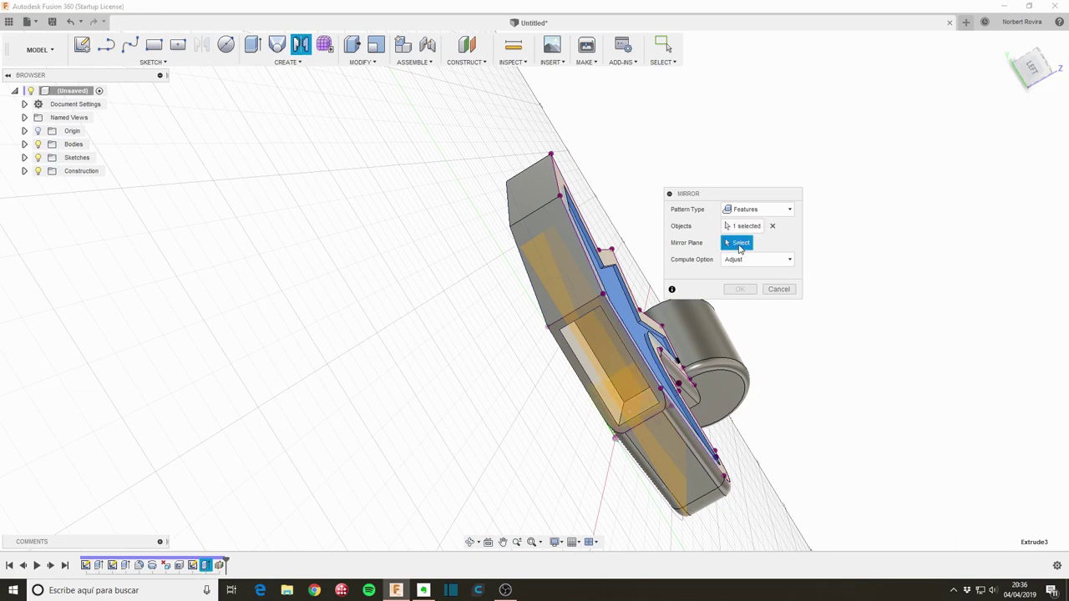
left_click(597, 351)
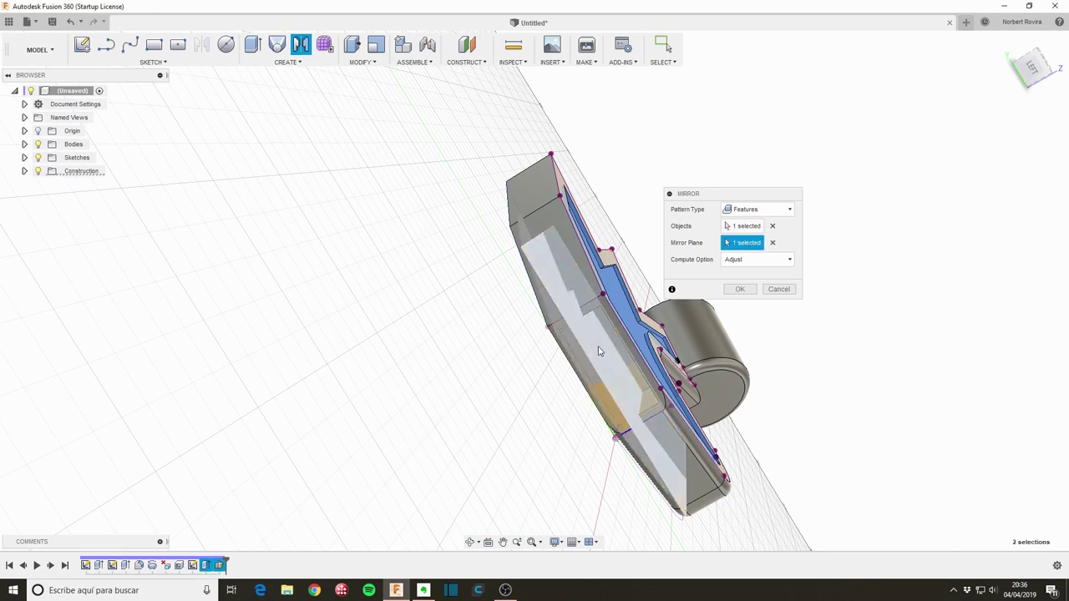
left_click(743, 289)
middle_click_drag(561, 394, 467, 401, "shift")
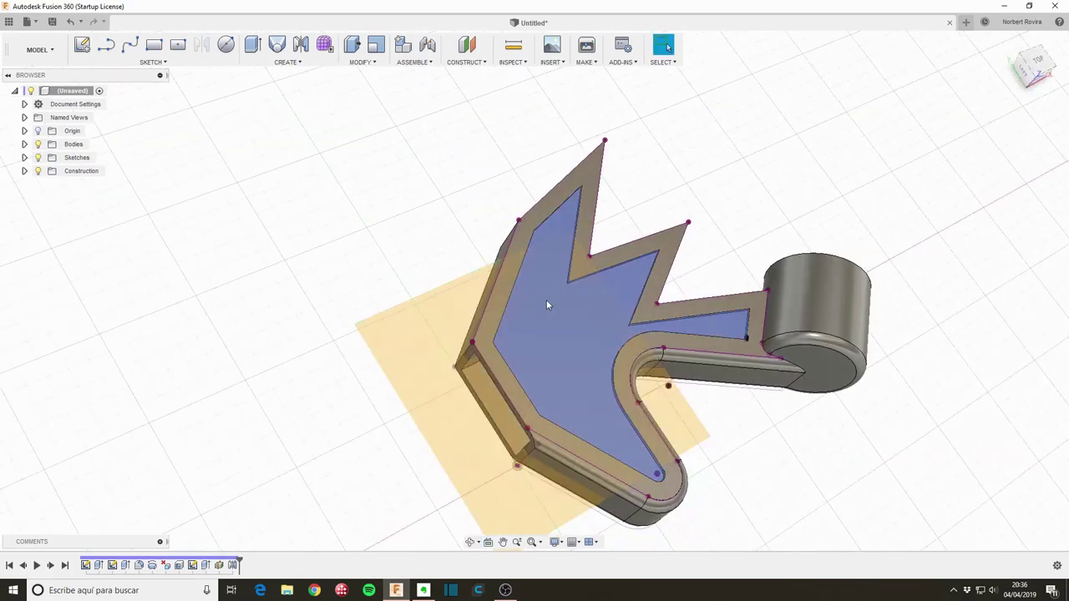
mouse_move(549, 303)
middle_mouse_down("shift")
mouse_move(451, 258)
mouse_move(349, 300)
mouse_move(487, 249)
mouse_move(495, 291)
middle_mouse_up("shift")
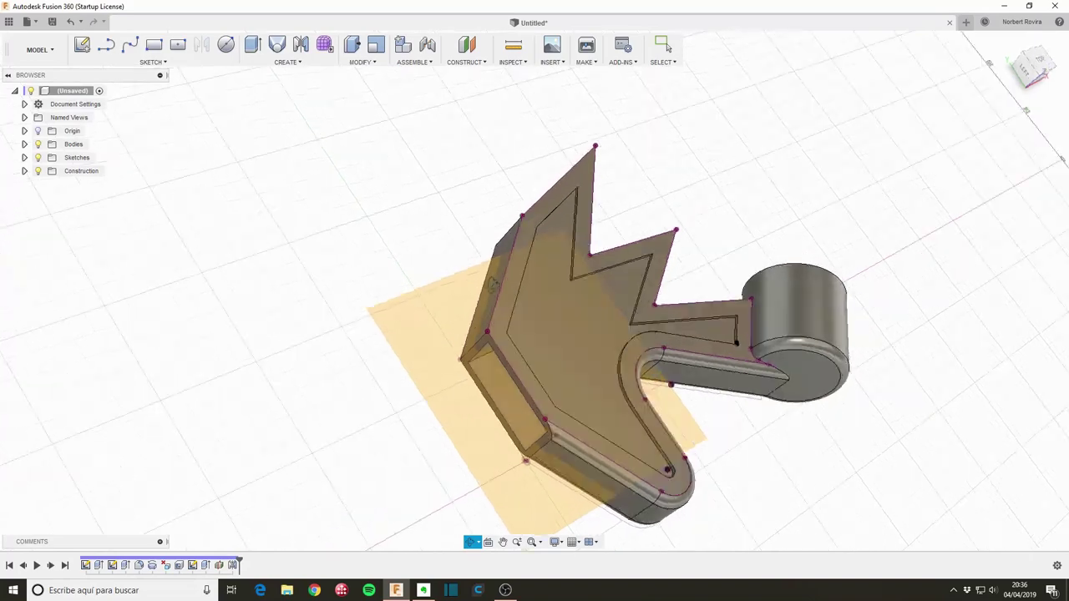
Step: Create a section analysis from the plate face at a -15 mm cut depth
left_click(511, 62)
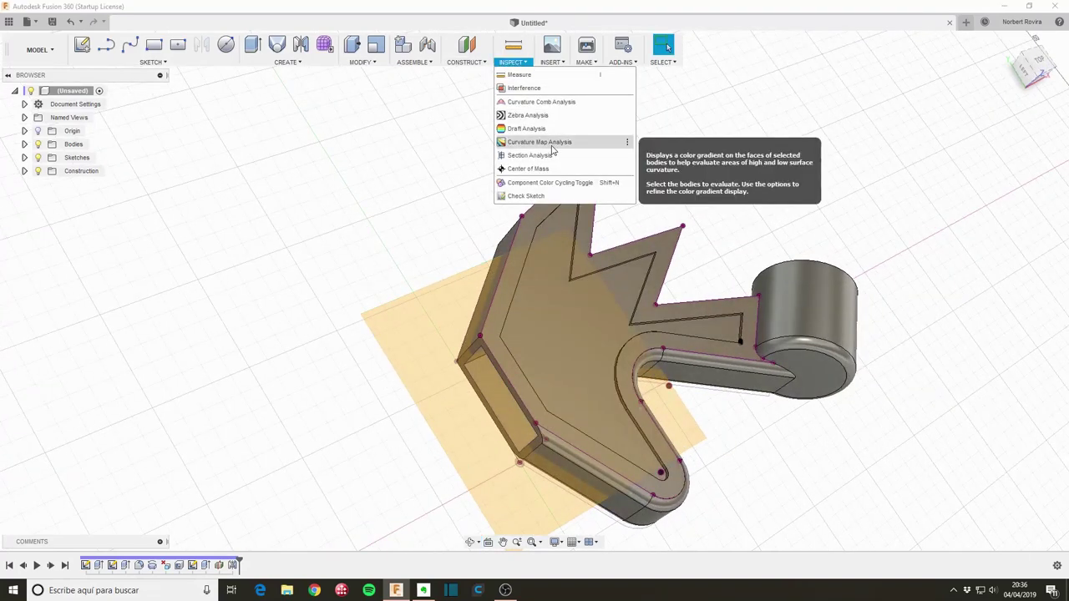
left_click(538, 155)
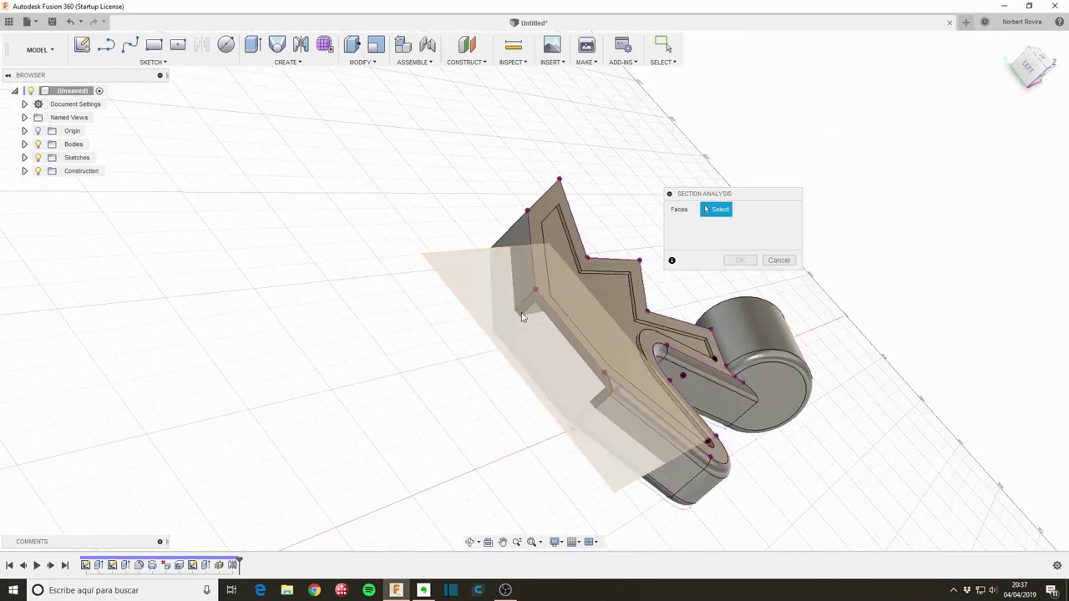
left_click(551, 311)
type("-20")
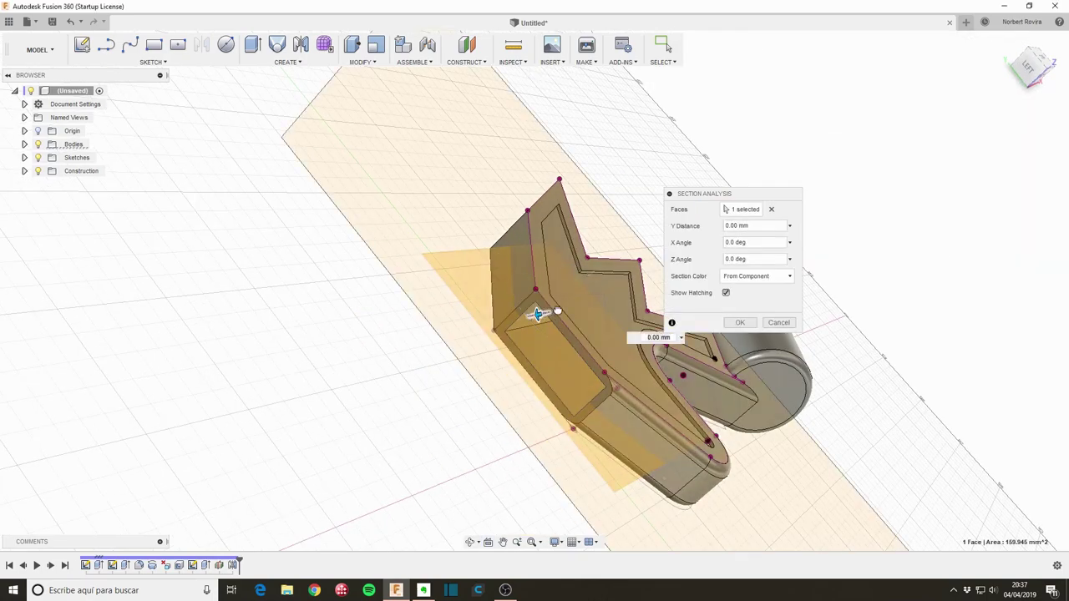
key("Return")
mouse_move(571, 307)
left_mouse_down()
mouse_move(538, 317)
mouse_move(666, 290)
mouse_move(572, 343)
left_mouse_up()
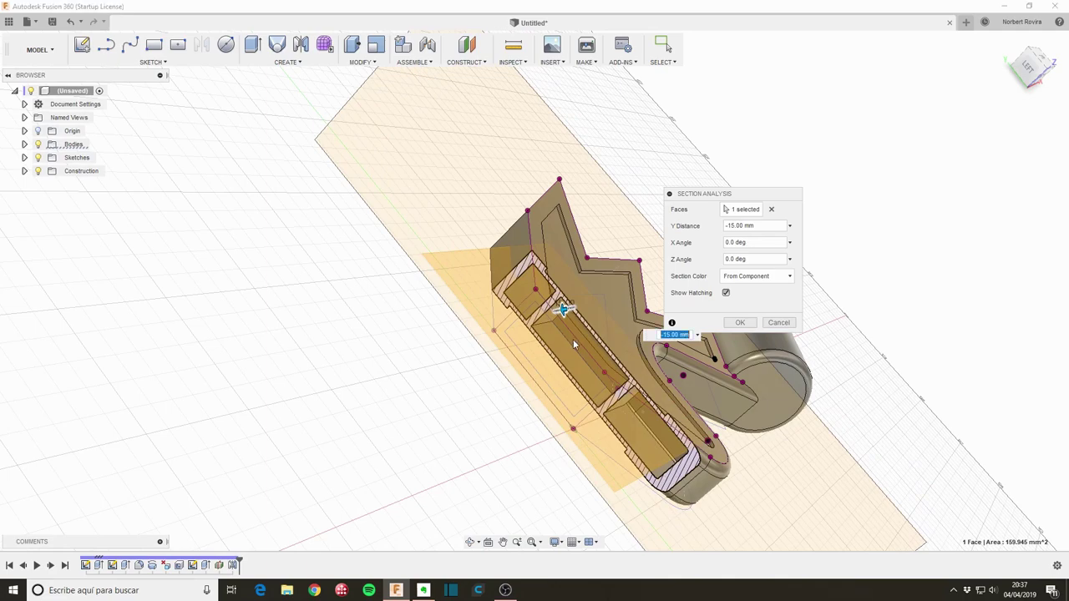
left_click(740, 322)
middle_click_drag(406, 370, 892, 102, "shift")
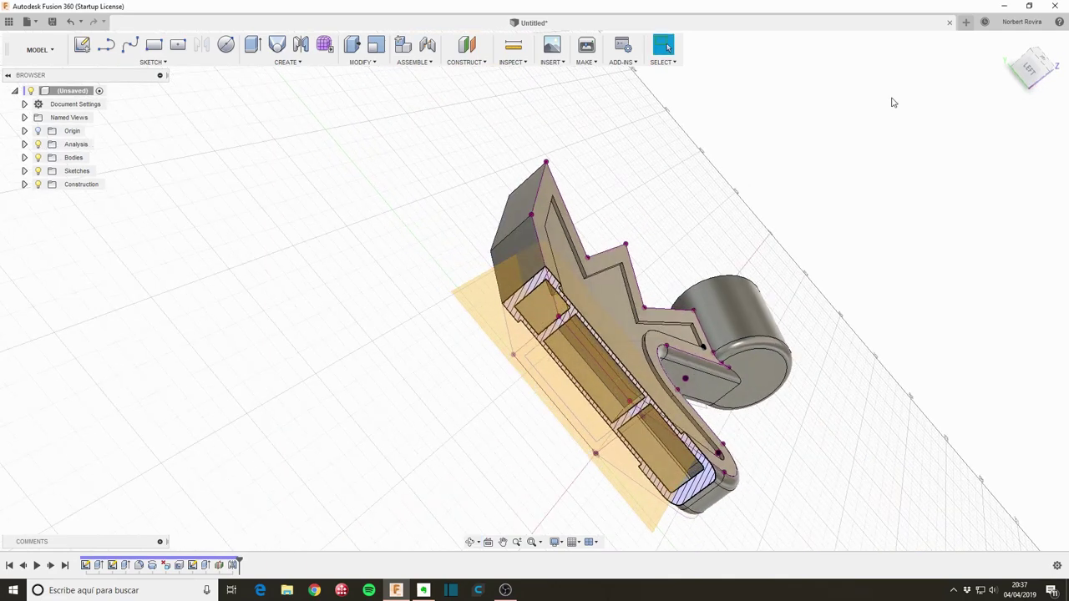
left_click(1008, 41)
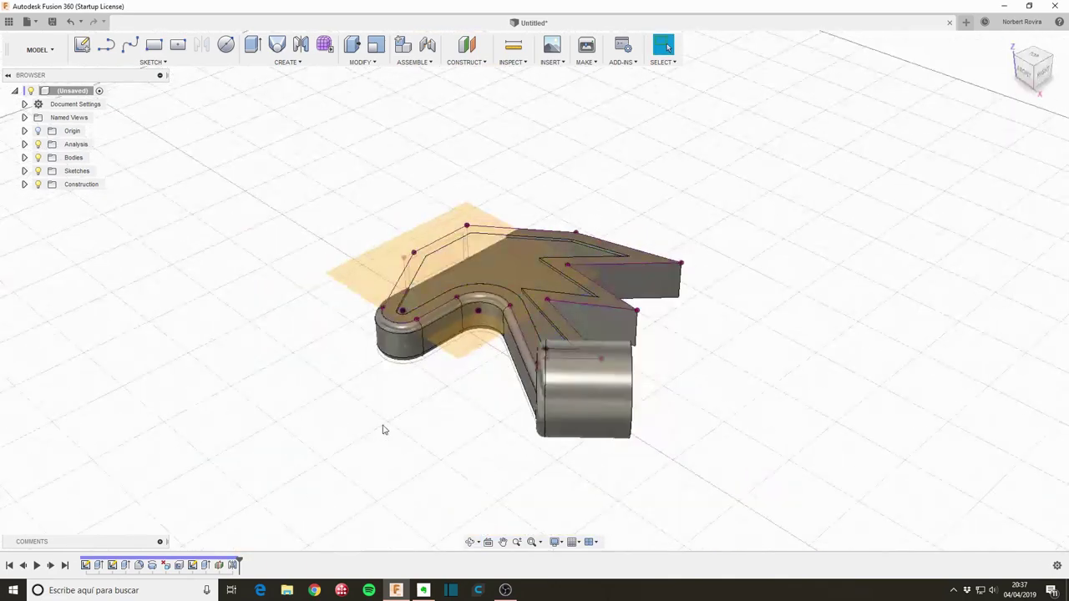
mouse_move(432, 434)
middle_mouse_down("shift")
mouse_move(544, 429)
mouse_move(588, 296)
mouse_move(402, 264)
middle_mouse_up("shift")
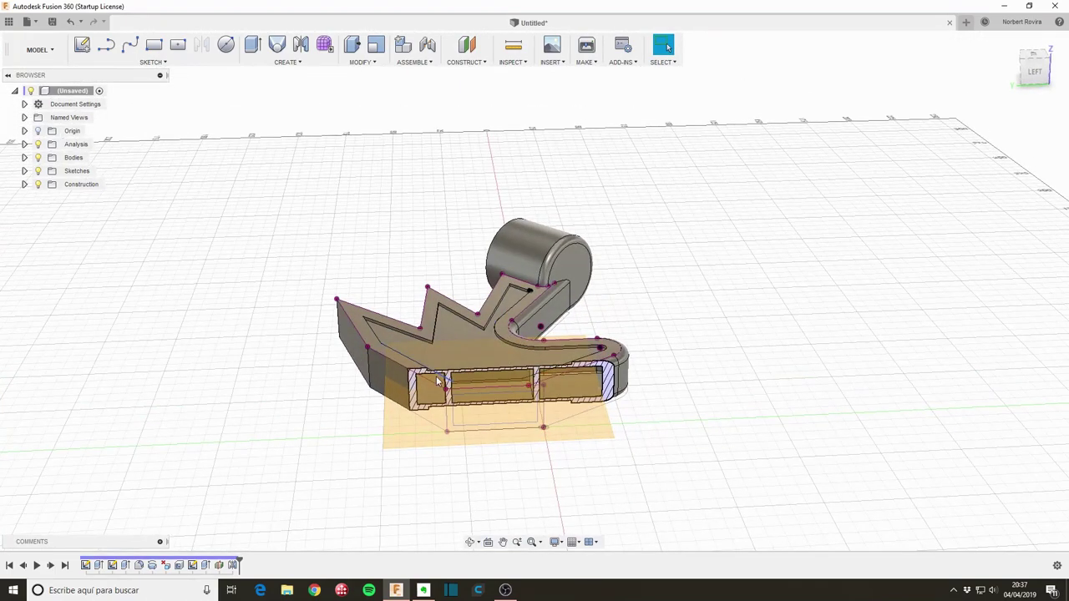
scroll(438, 380, "up", 3)
scroll(437, 380, "down", 3)
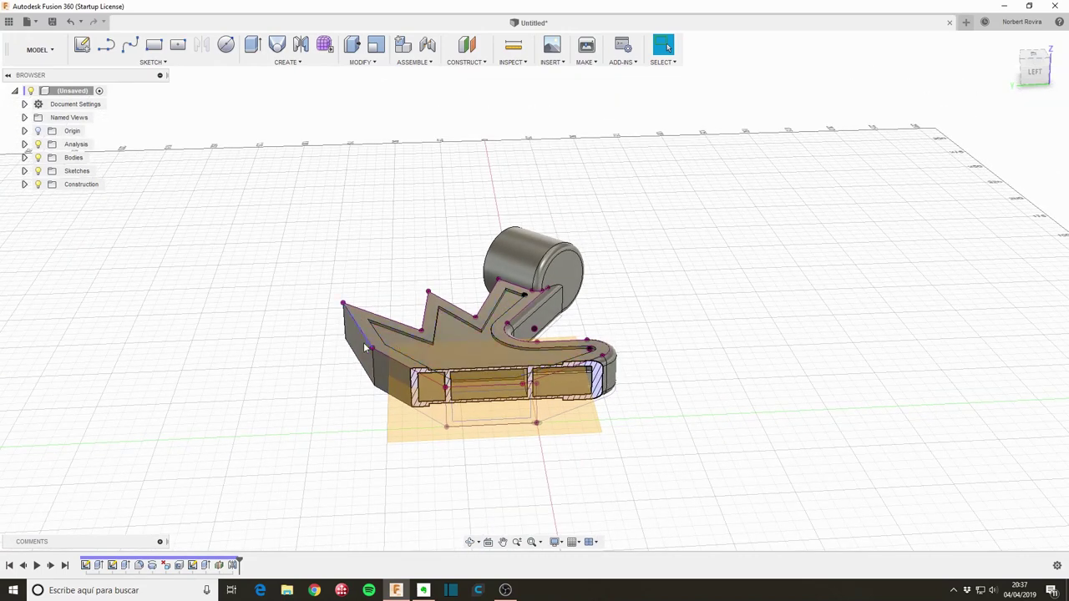
Step: Turn off visibility of the section analysis and Sketch3 in the browser
left_click(37, 144)
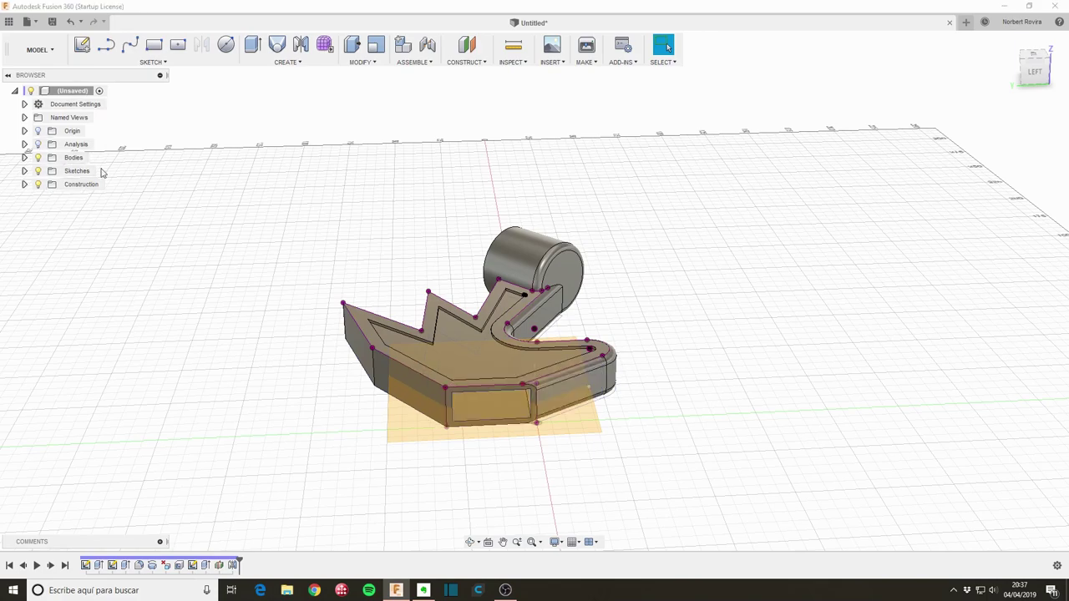
middle_click_drag(301, 332, 178, 182, "shift")
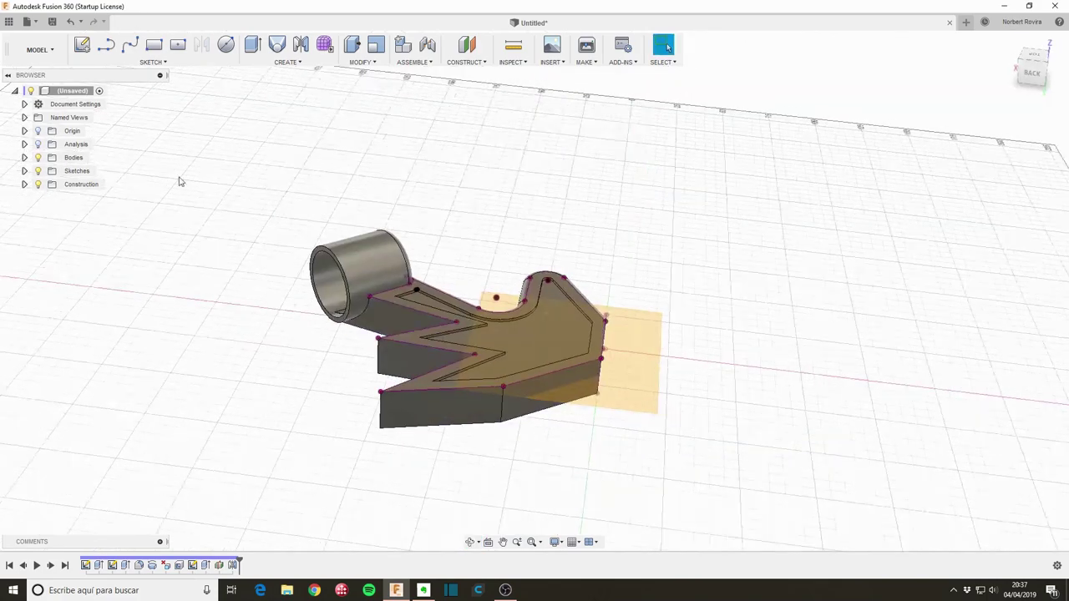
left_click(24, 170)
left_click(47, 211)
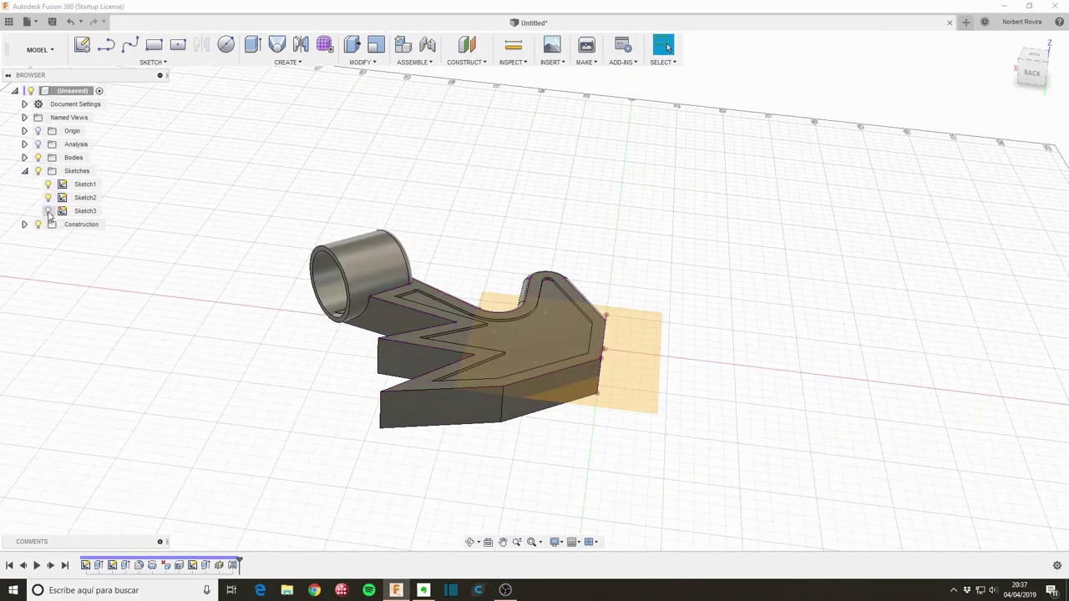
middle_click_drag(393, 403, 359, 407, "shift")
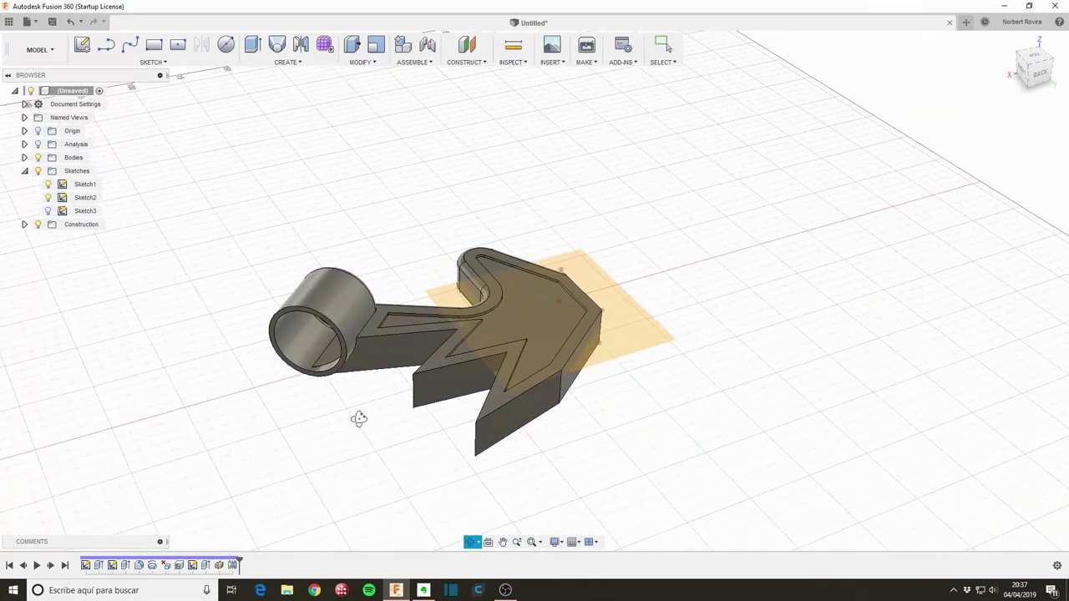
key("Escape")
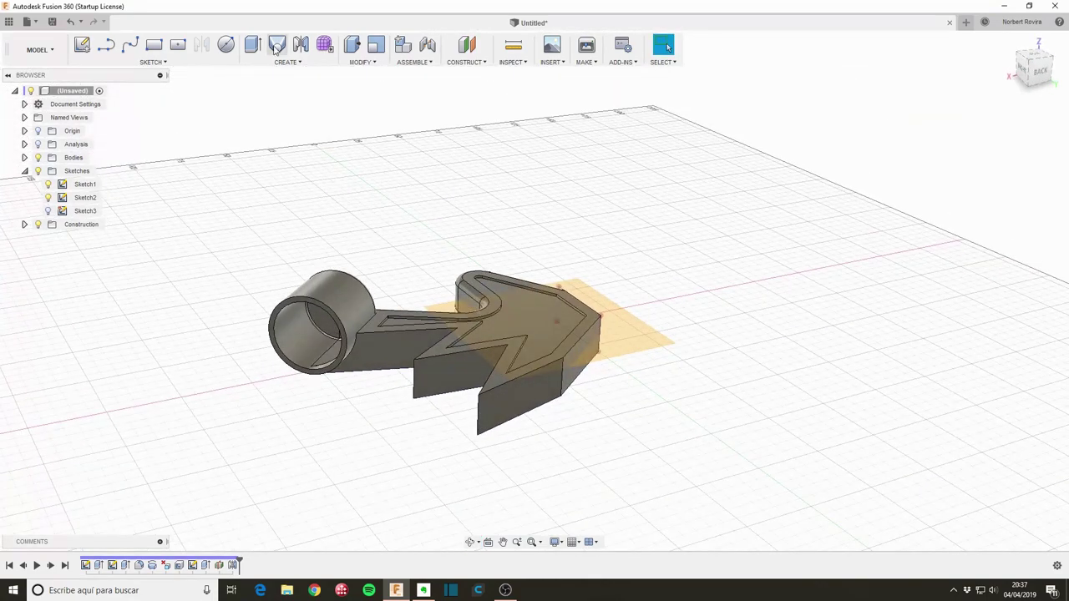
left_click(288, 61)
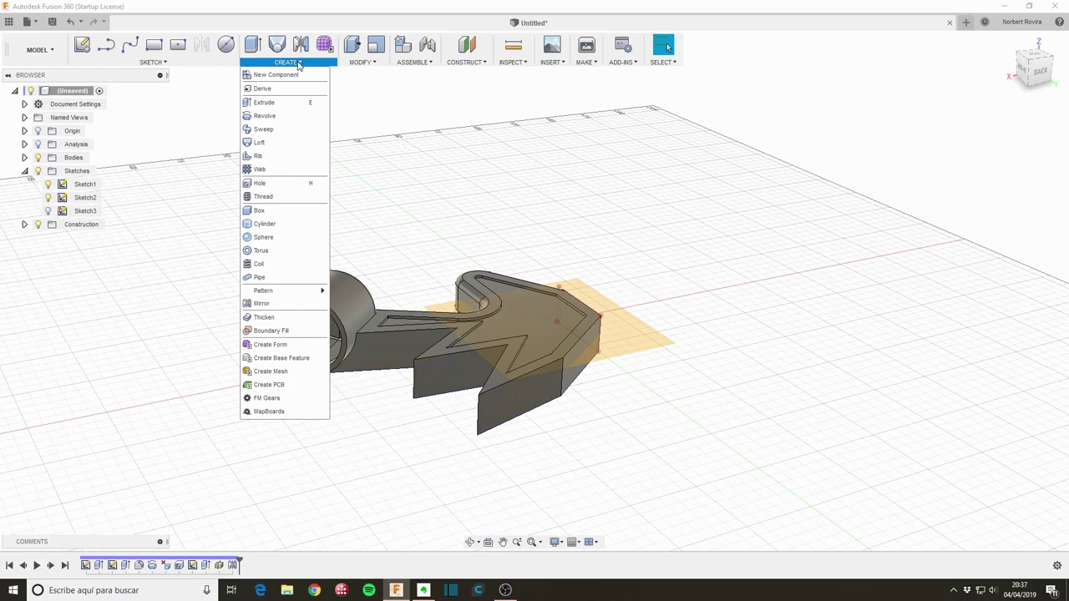
left_click(298, 64)
mouse_move(268, 374)
middle_mouse_down("shift")
mouse_move(246, 375)
mouse_move(265, 360)
mouse_move(355, 375)
mouse_move(331, 374)
mouse_move(442, 366)
mouse_move(316, 363)
middle_mouse_up("shift")
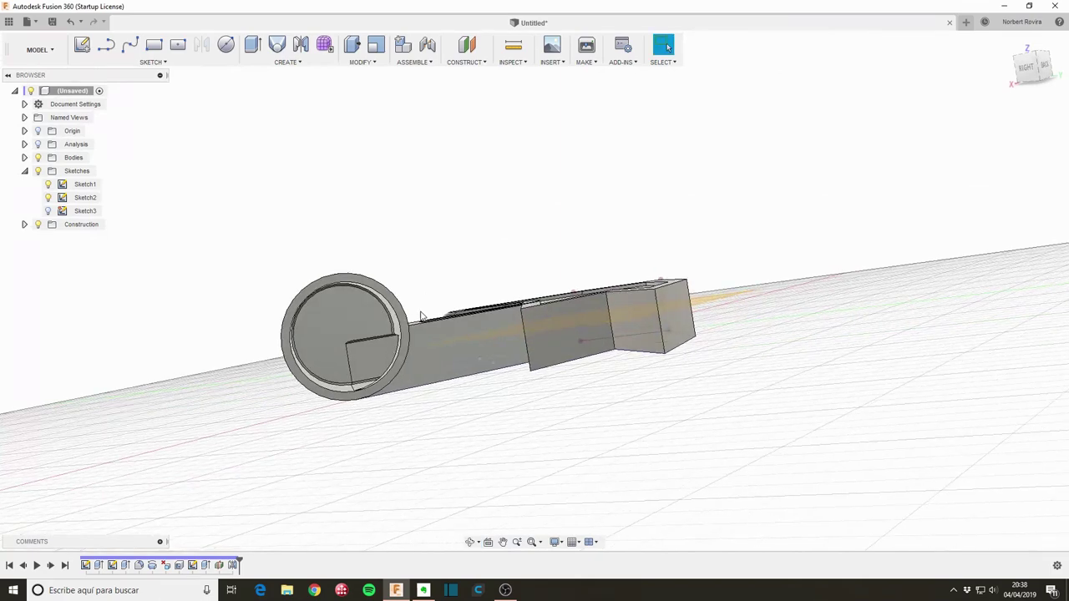
Step: Create Sketch4 on the cylinder's flat end face and zoom in on its circle
key("s")
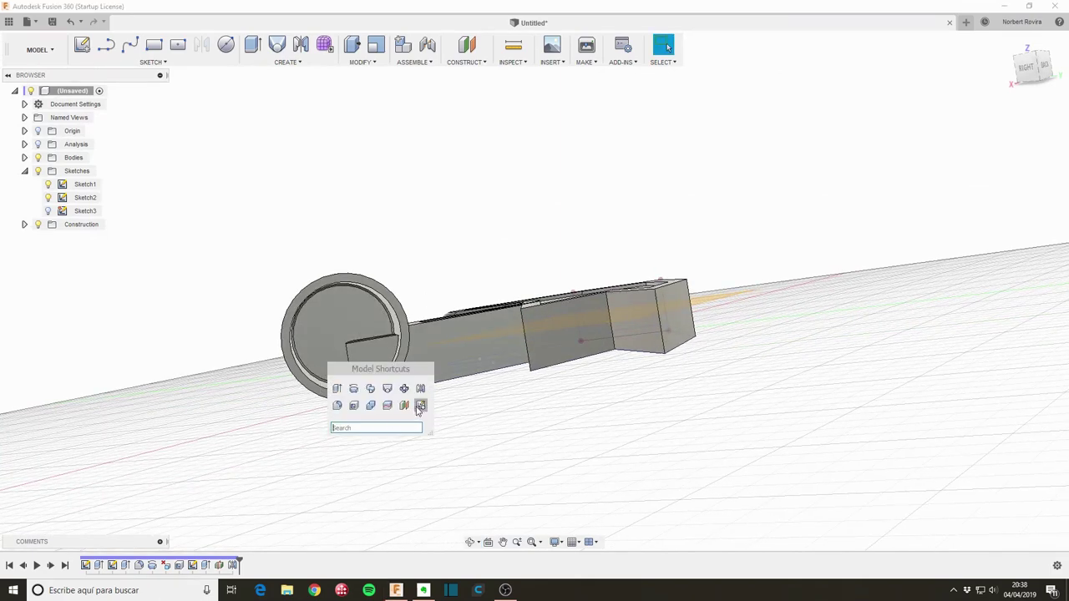
left_click(416, 404)
left_click(332, 320)
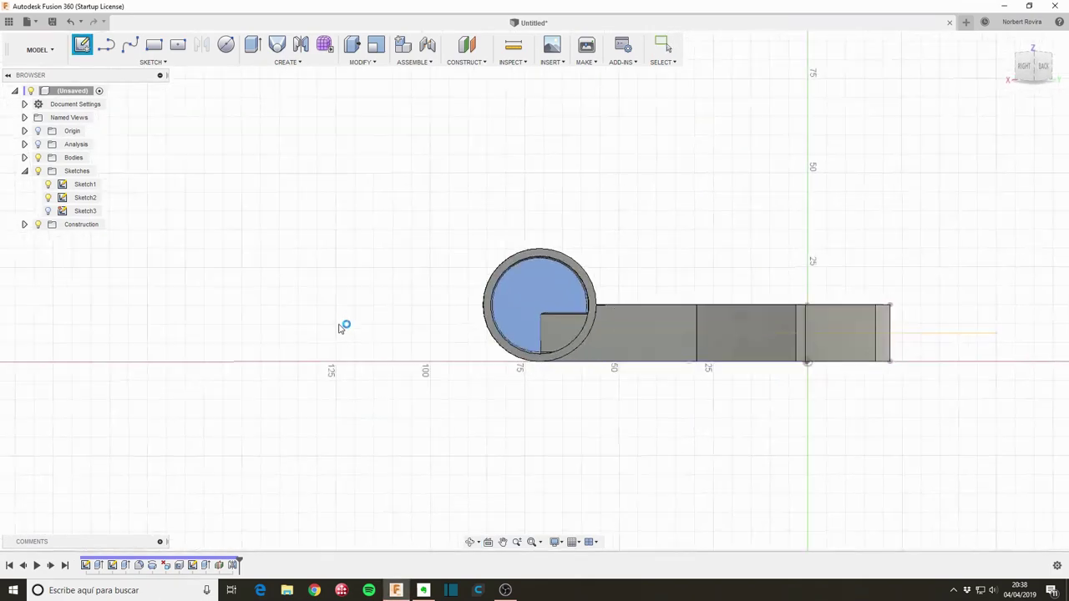
scroll(543, 312, "up", 3)
scroll(551, 302, "up", 2)
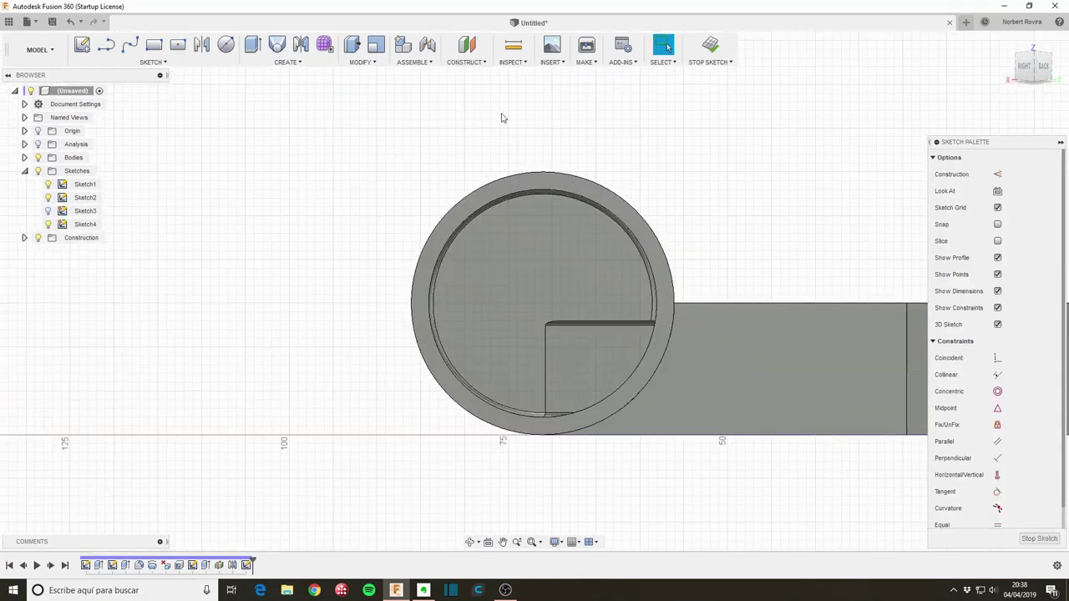
Step: Place Point1 at the centre of the cylinder's 12.50 mm-radius circular edge
left_click(487, 65)
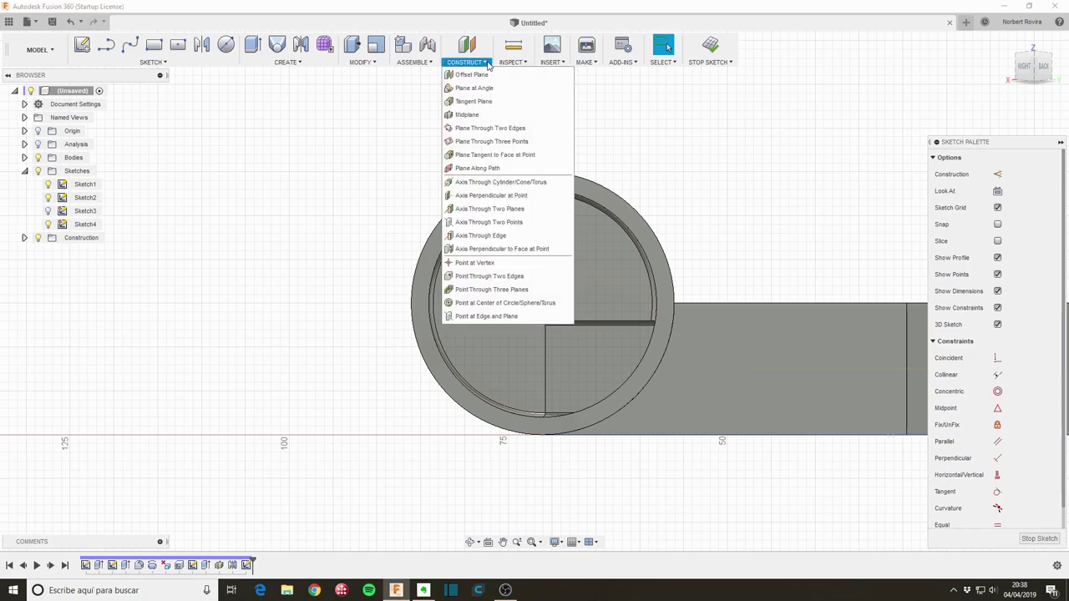
left_click(513, 304)
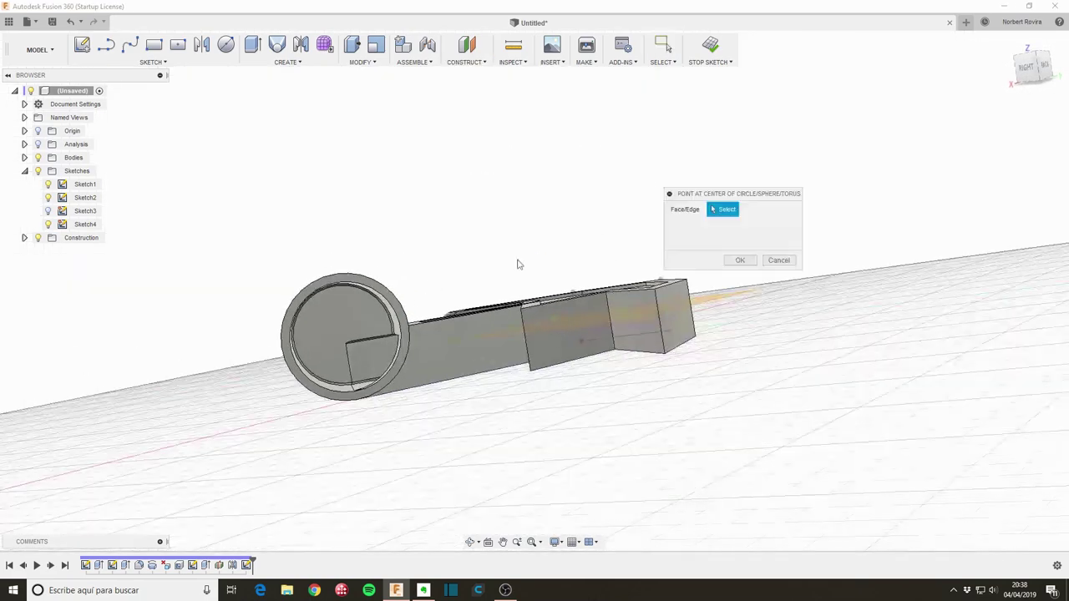
left_click(378, 306)
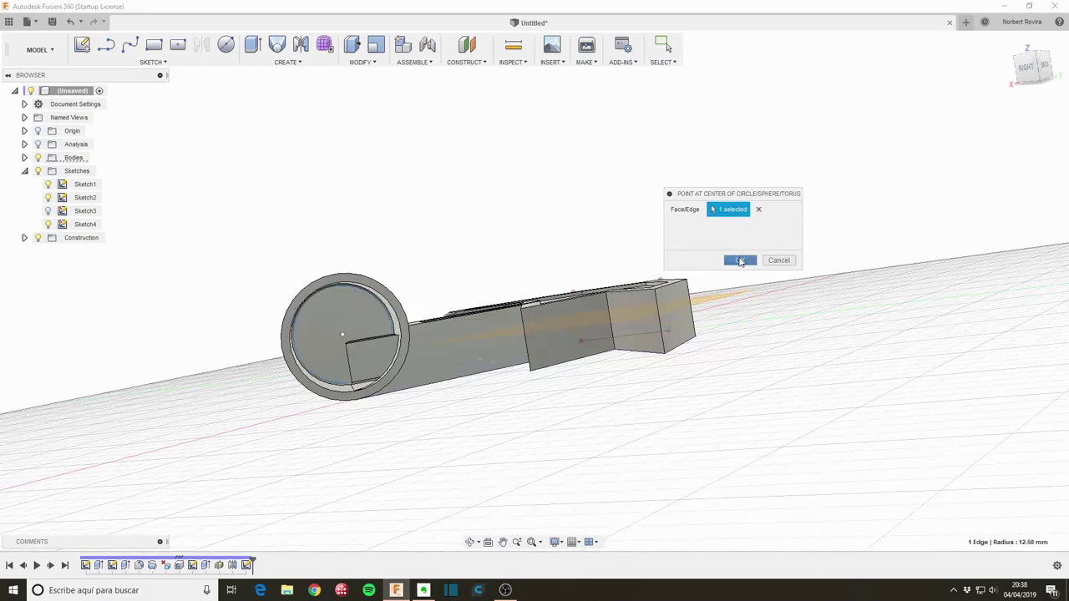
left_click(739, 260)
scroll(325, 368, "up", 5)
scroll(351, 322, "up", 2)
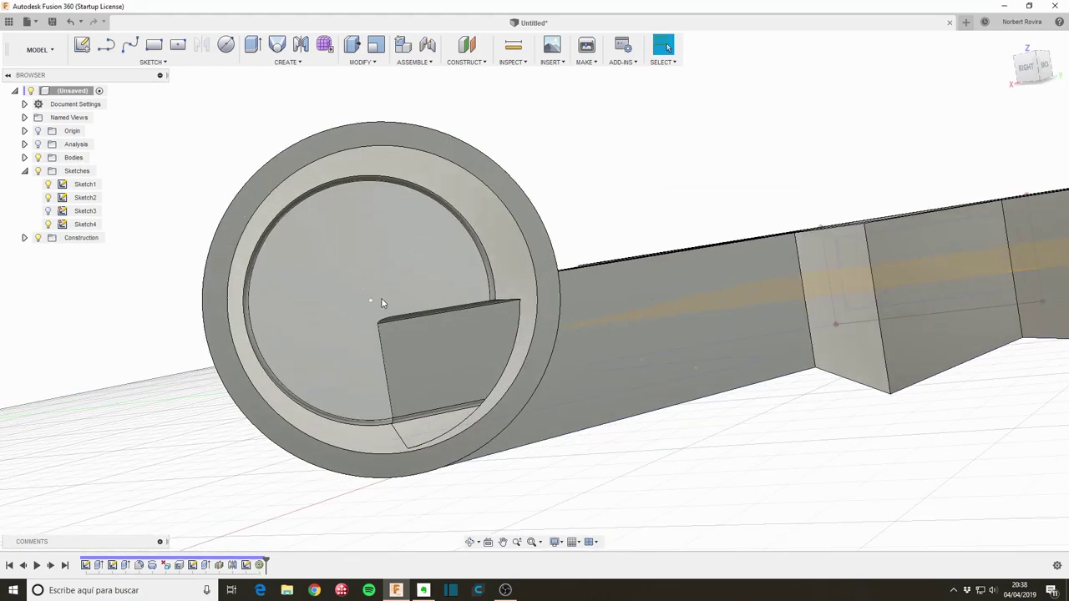
Step: Delete the Point1 construction point from the timeline
right_click(252, 567)
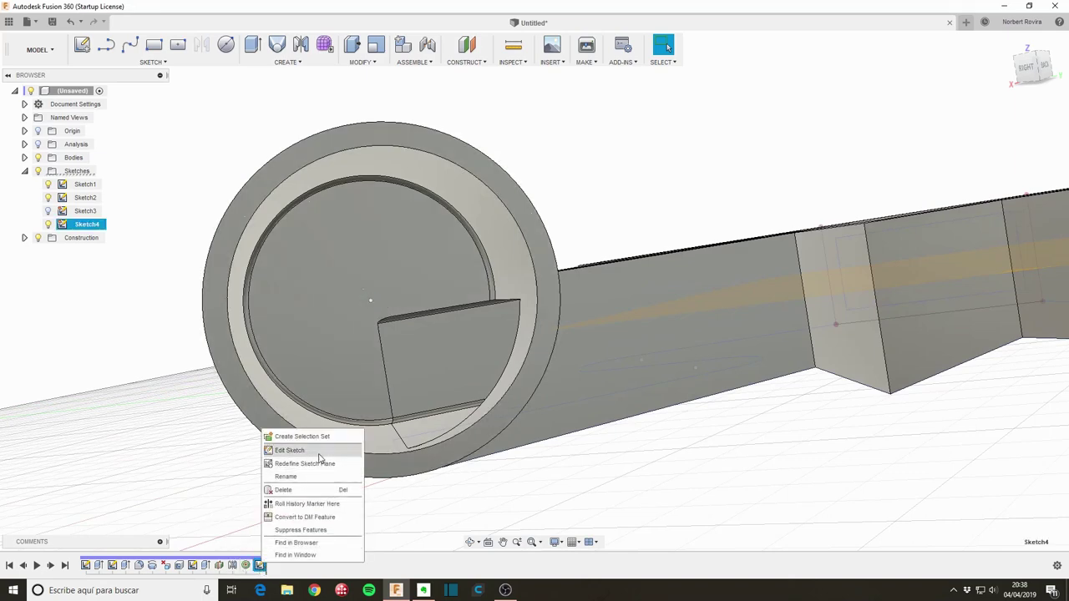
left_click(450, 520)
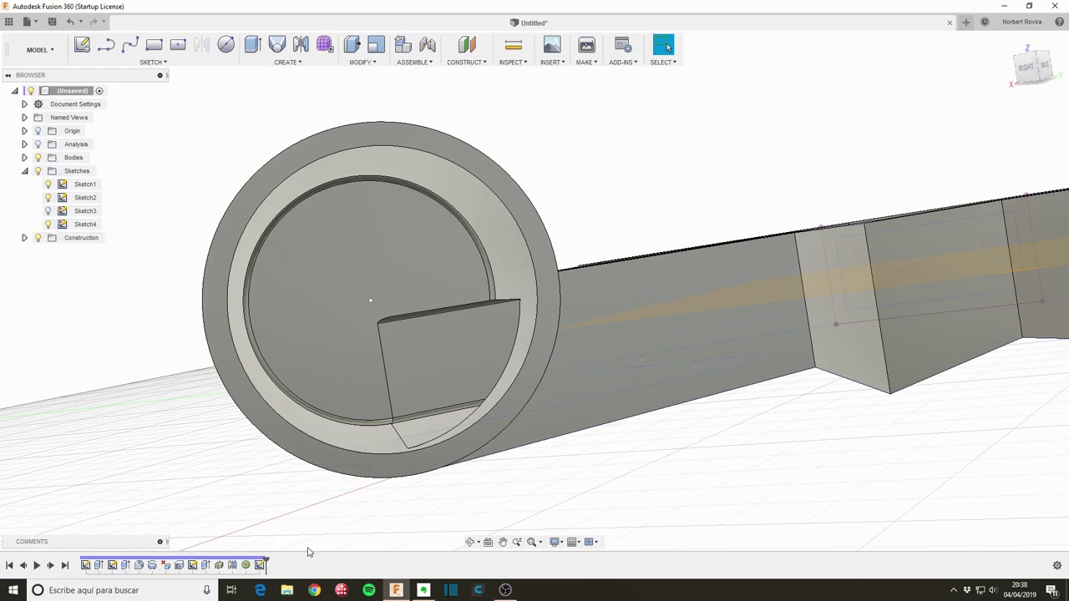
right_click(247, 565)
left_click(288, 490)
Step: Edit Sketch4 and project the cylinder's circular face into it
double_click(247, 565)
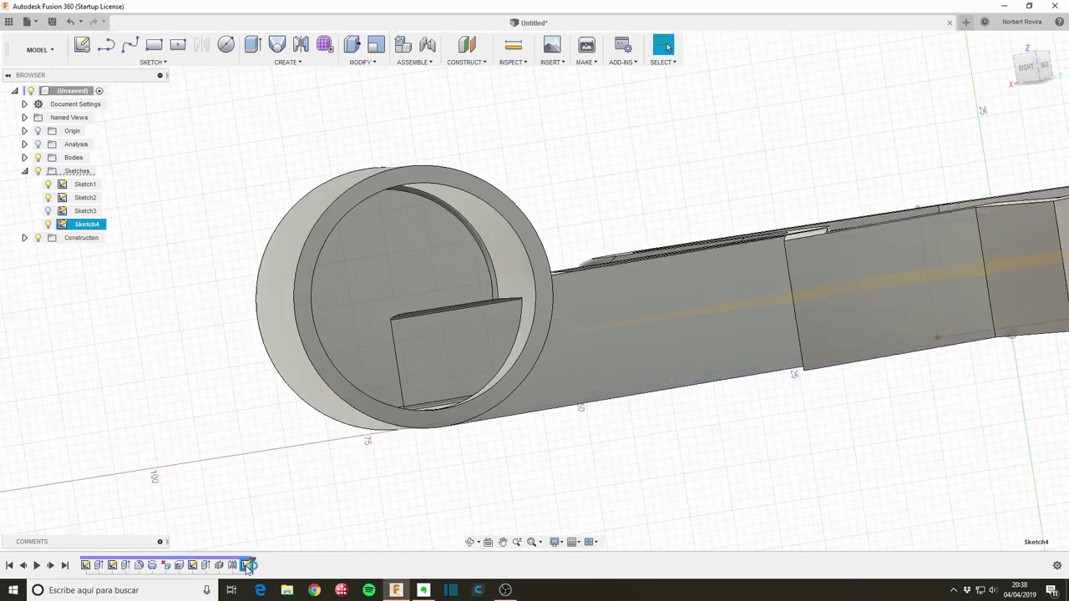
key("p")
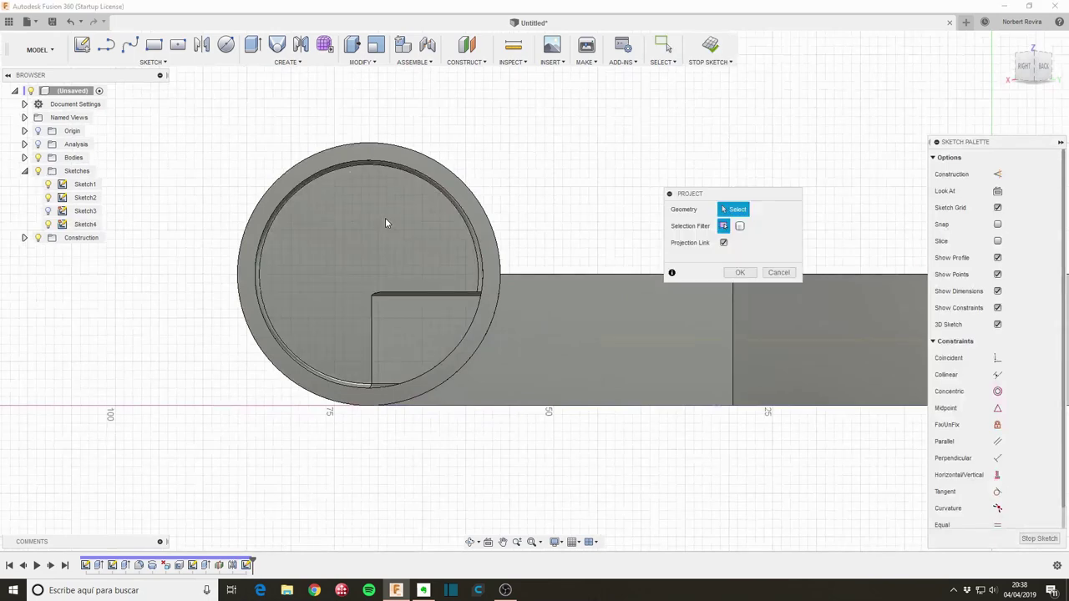
left_click(420, 186)
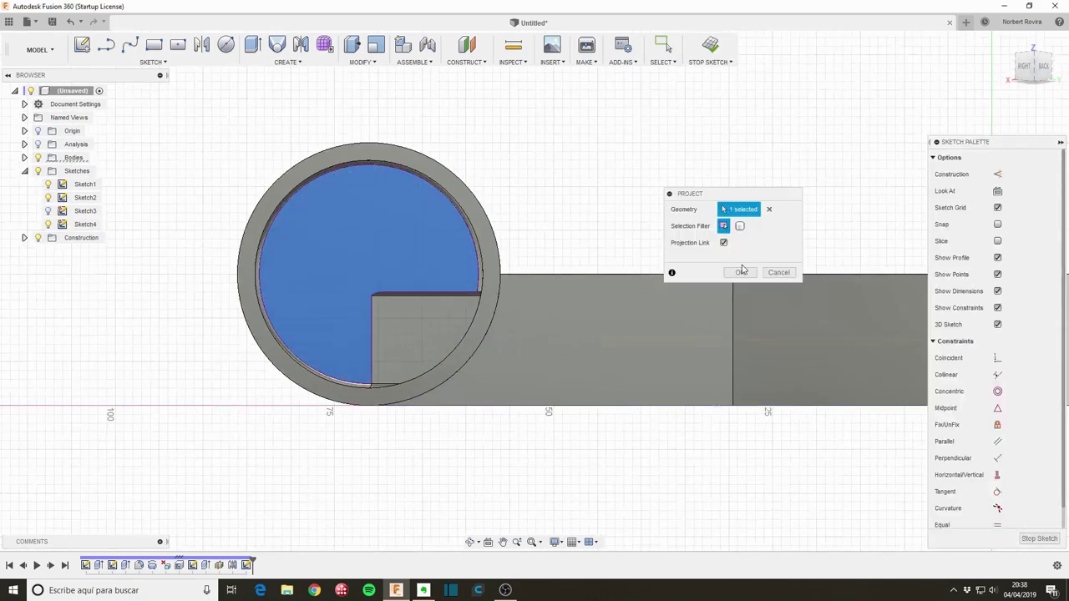
key("Return")
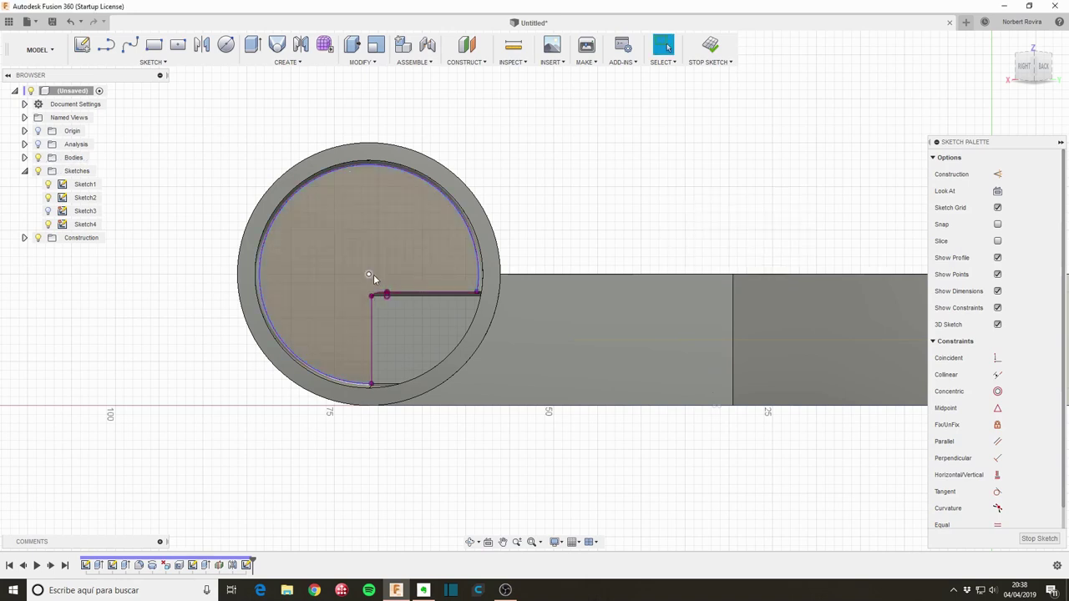
Step: Draw a small center rectangle on the circle's centre and finish Sketch4
key("s")
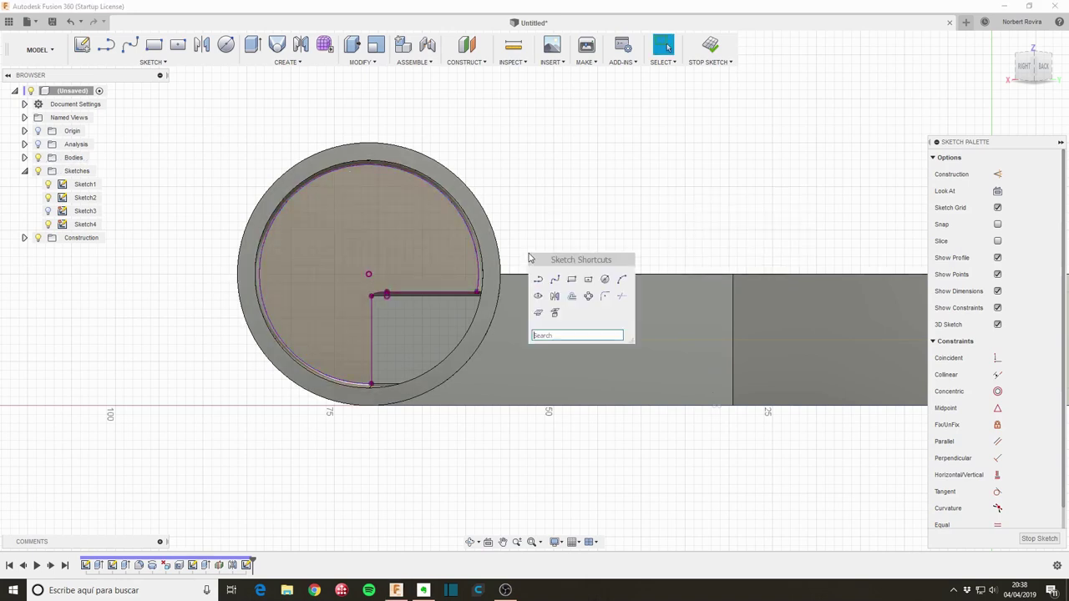
left_click(606, 282)
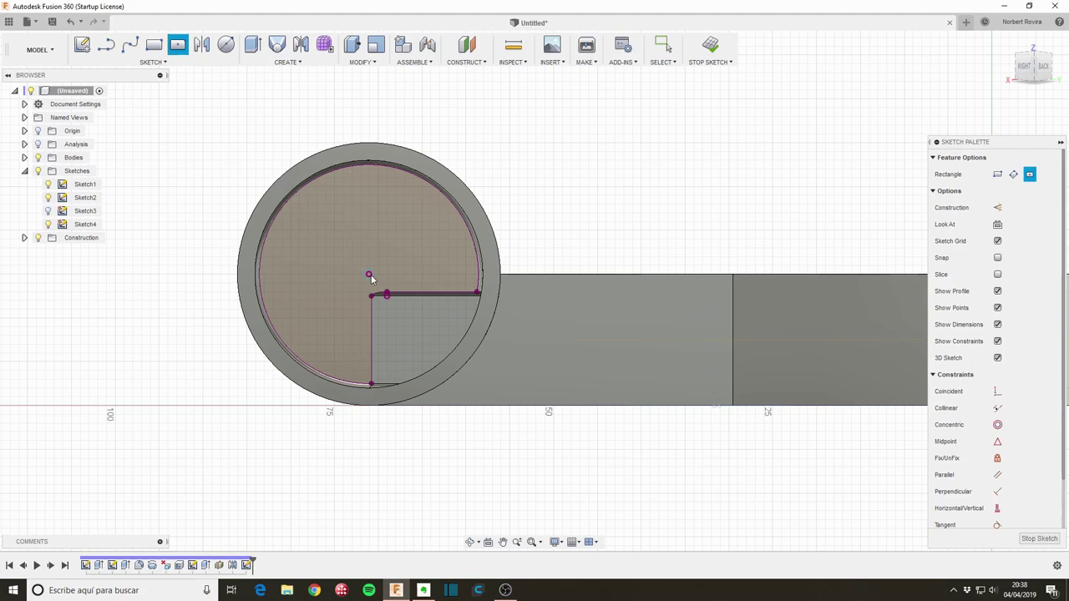
left_click(368, 274)
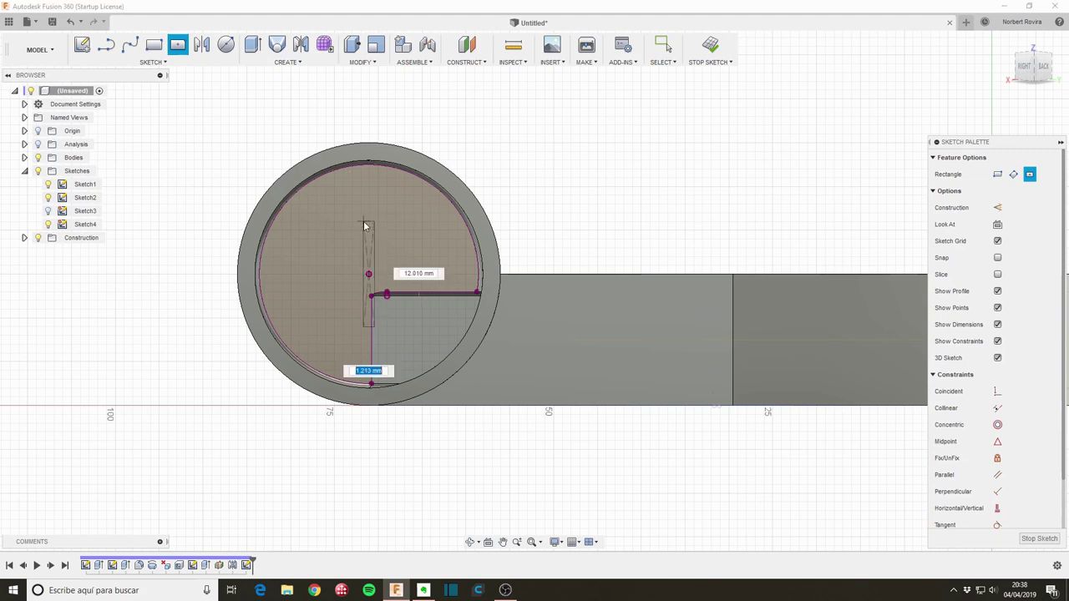
left_click(409, 248)
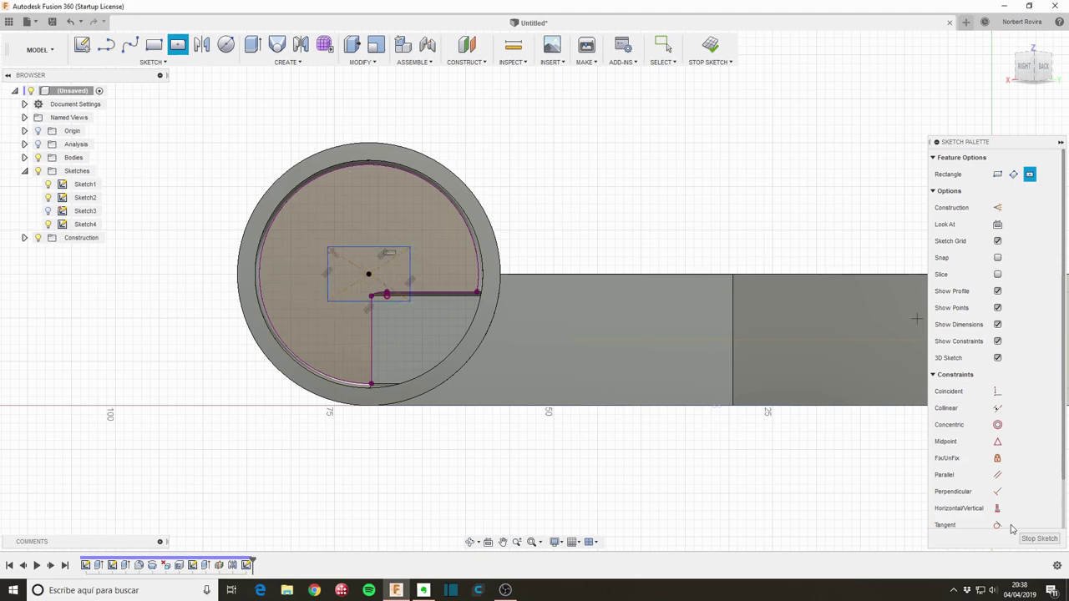
left_click(1039, 538)
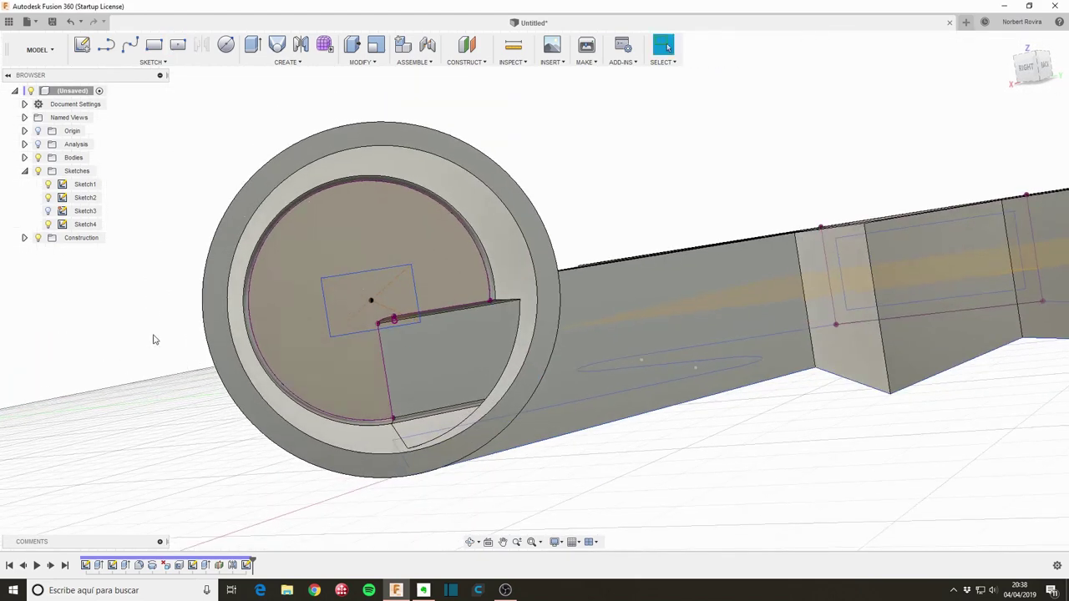
mouse_move(156, 339)
middle_mouse_down("shift")
mouse_move(181, 327)
mouse_move(140, 334)
middle_mouse_up("shift")
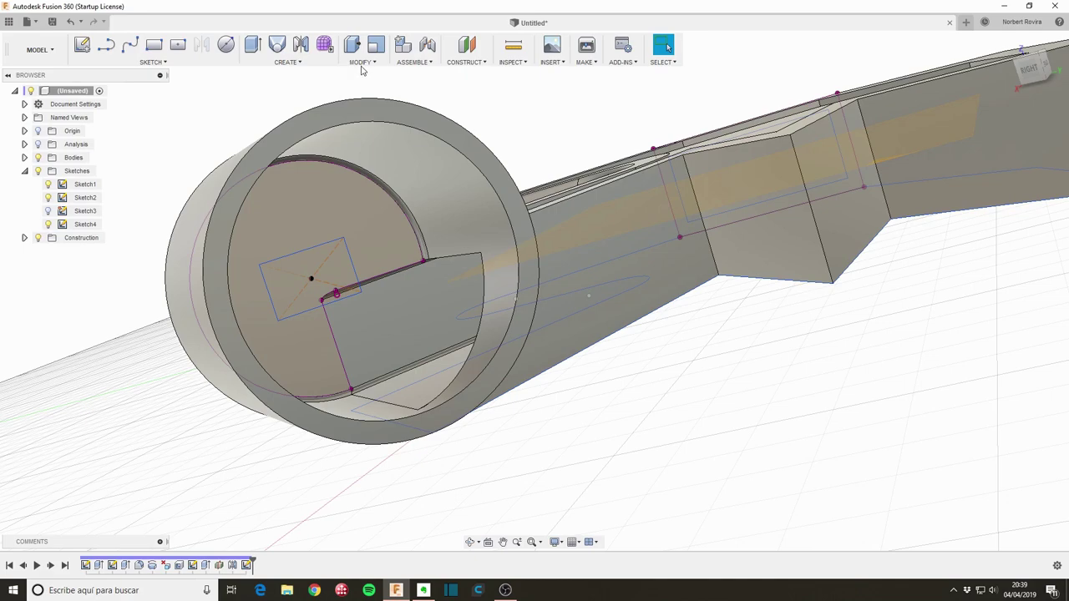
mouse_move(552, 293)
middle_mouse_down("shift")
mouse_move(546, 257)
mouse_move(449, 222)
middle_mouse_up("shift")
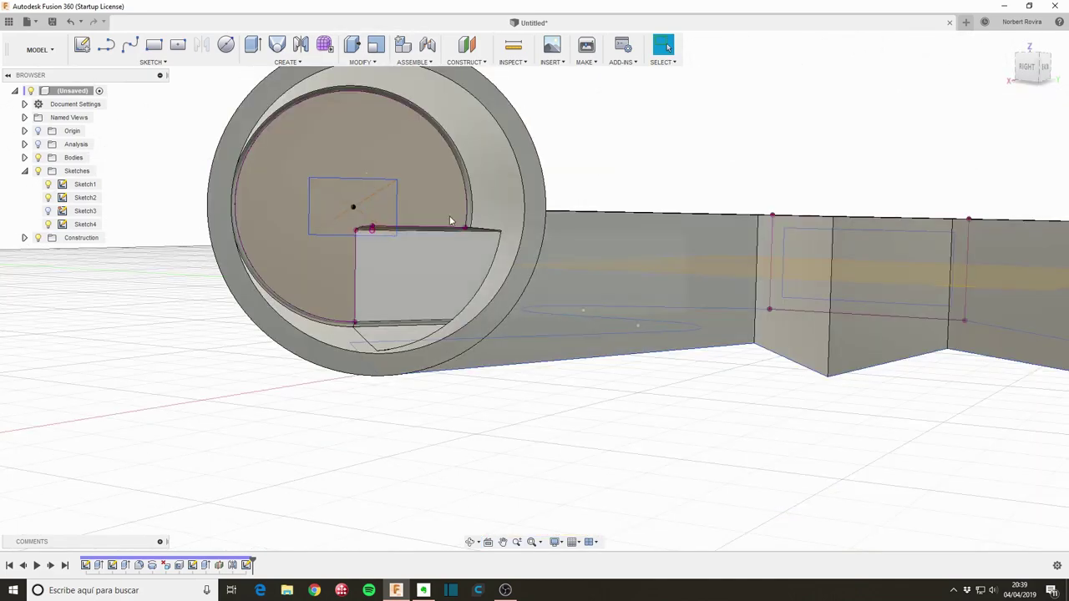
Step: Create a 0 deg Plane at Angle hinged on the 11.291 mm sketch line at the drum's end
left_click(486, 63)
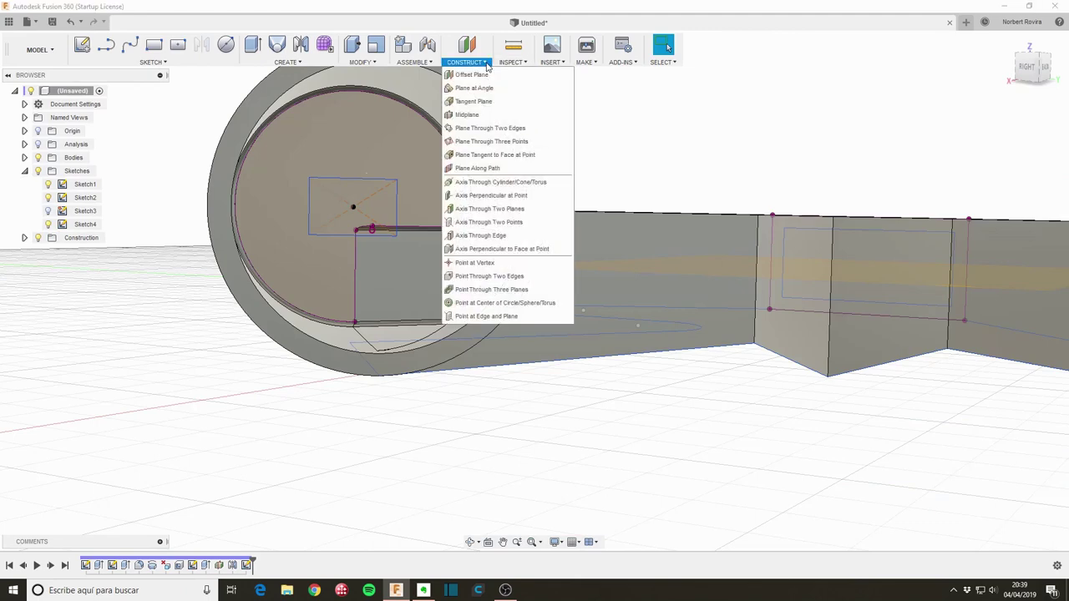
left_click(489, 87)
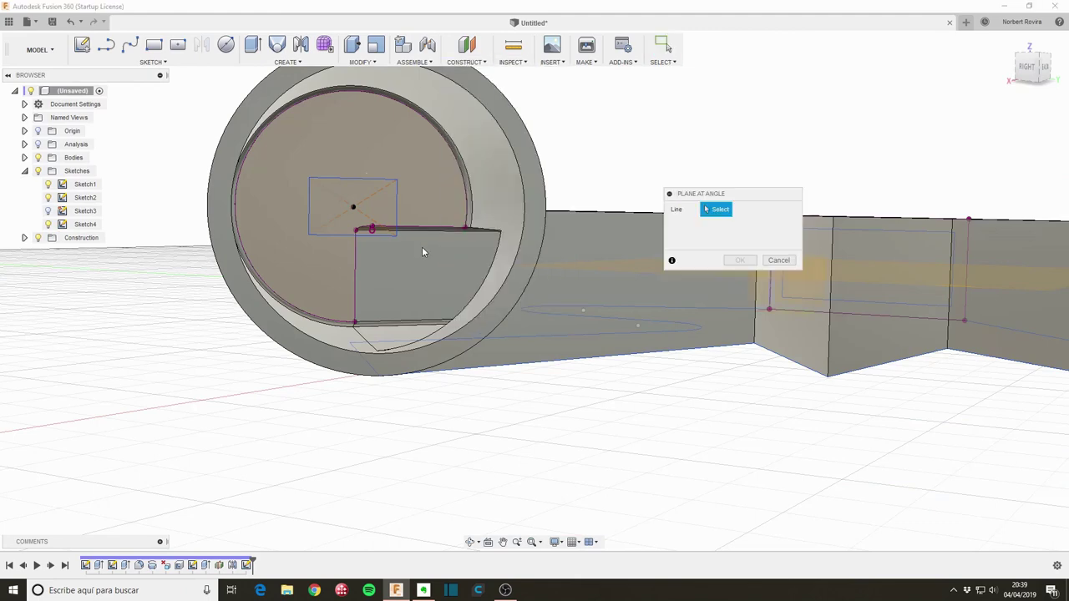
middle_click_drag(423, 252, 412, 220, "shift")
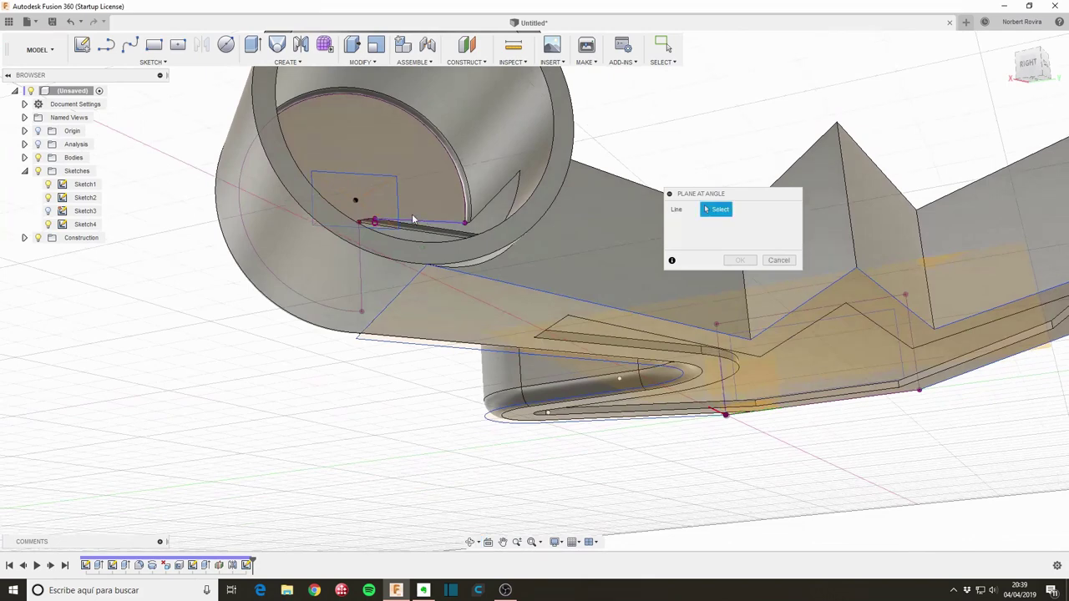
left_click(374, 220)
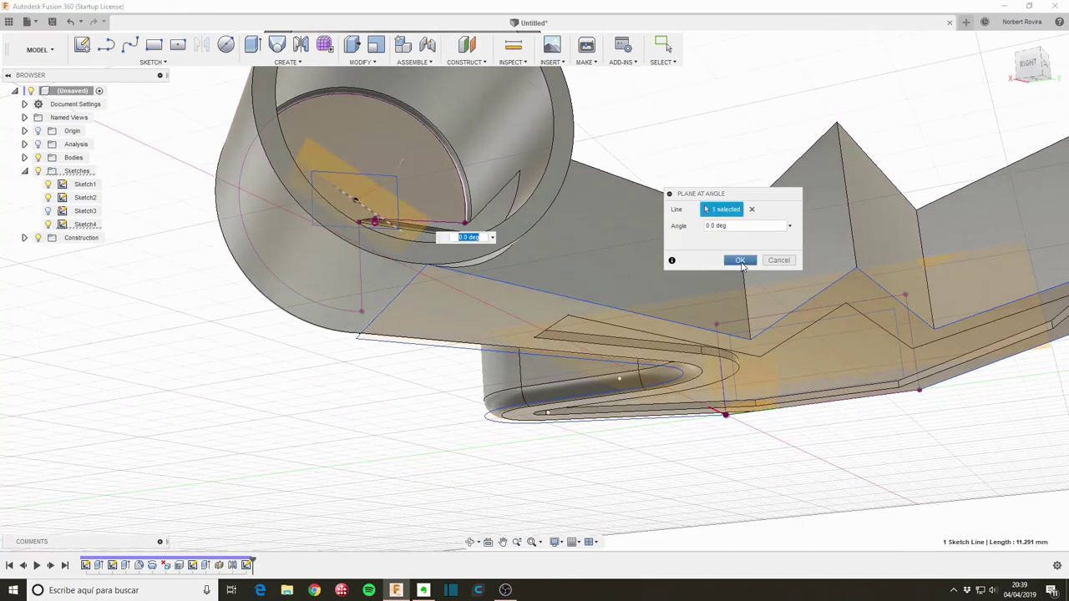
left_click(741, 261)
Step: Start a new sketch on the angled construction plane
key("s")
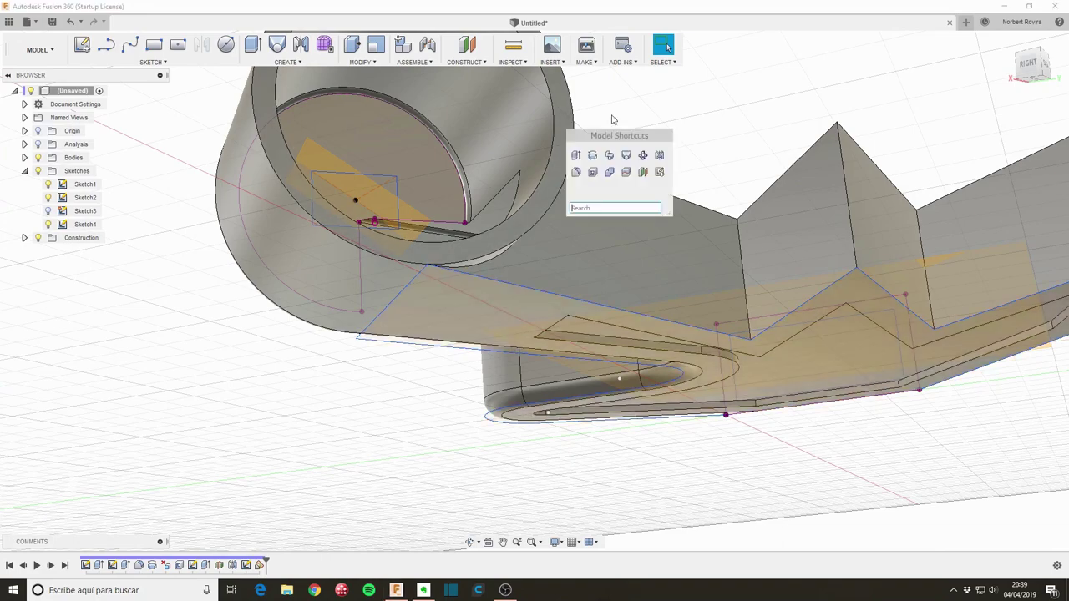
left_click(659, 172)
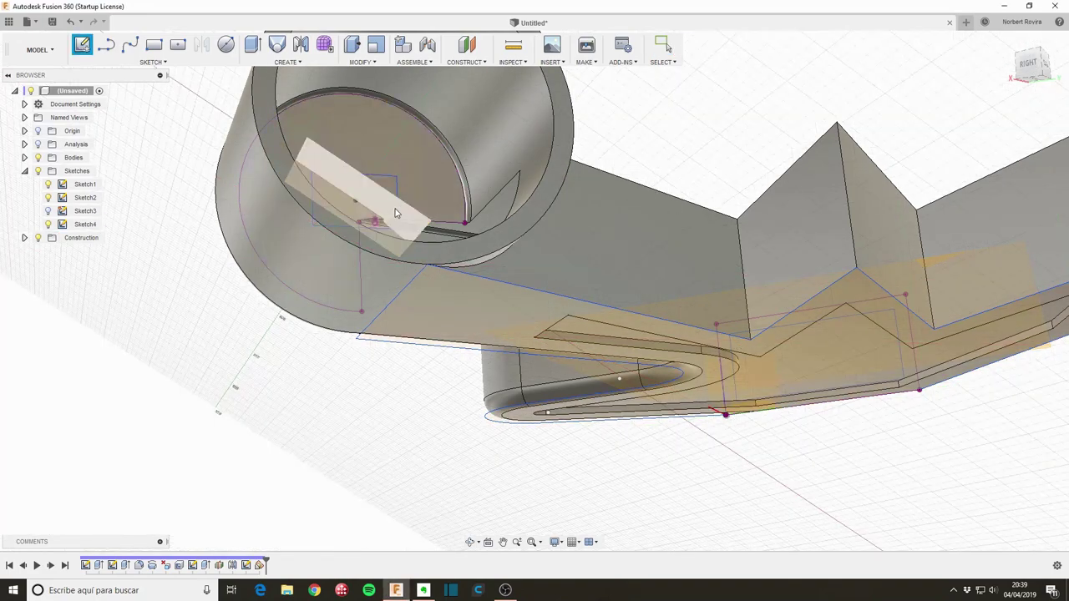
left_click(396, 214)
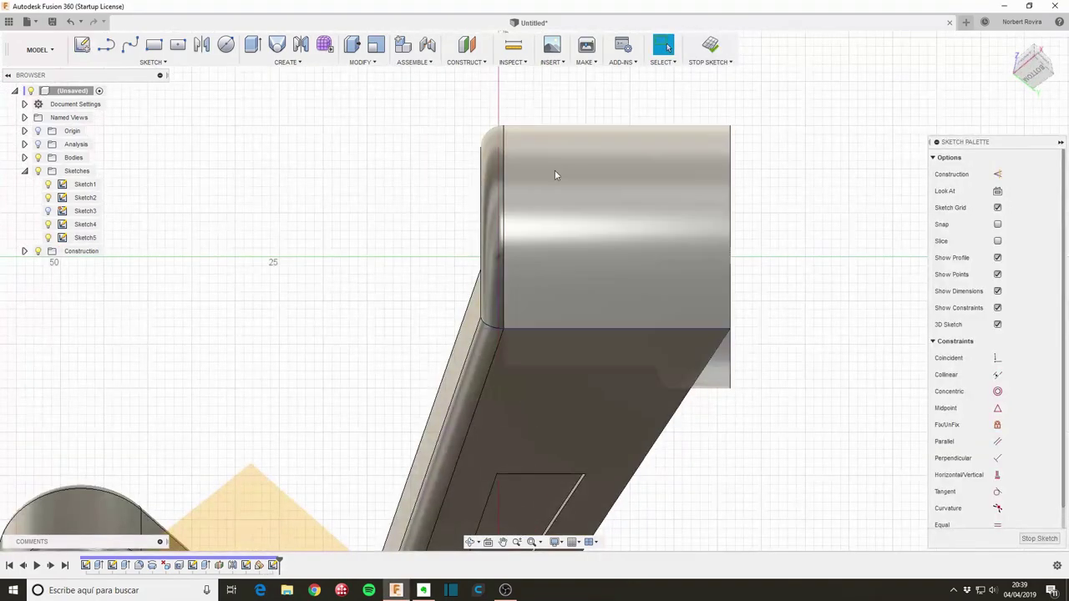
Step: Draw a fit-point spline from beside the cylinder end, curving up to the vertical axis
left_click(129, 44)
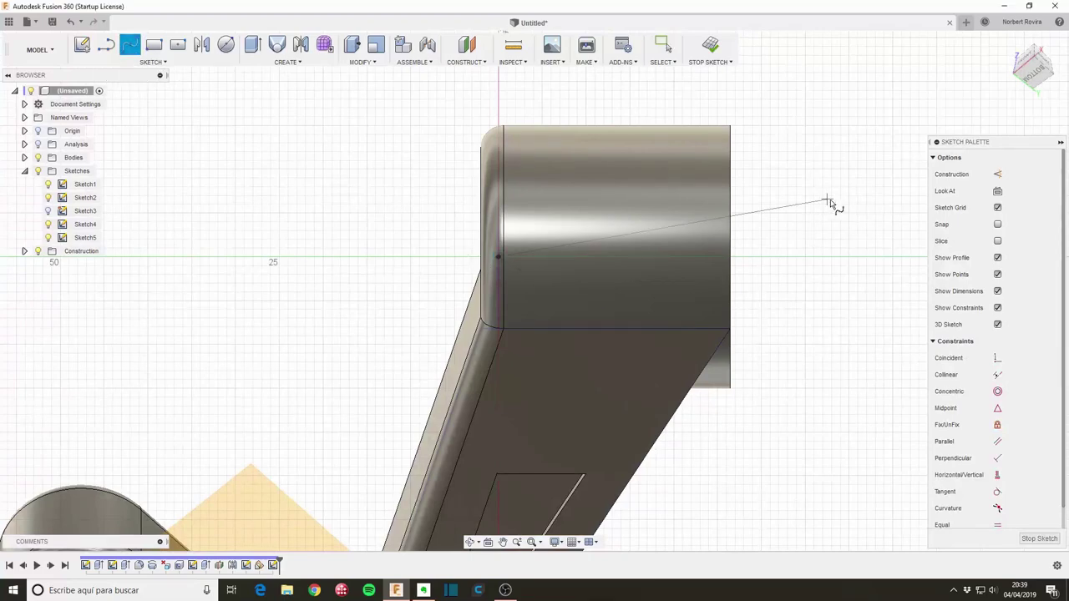
middle_click_drag(825, 209, 647, 285)
scroll(647, 285, "down", 2)
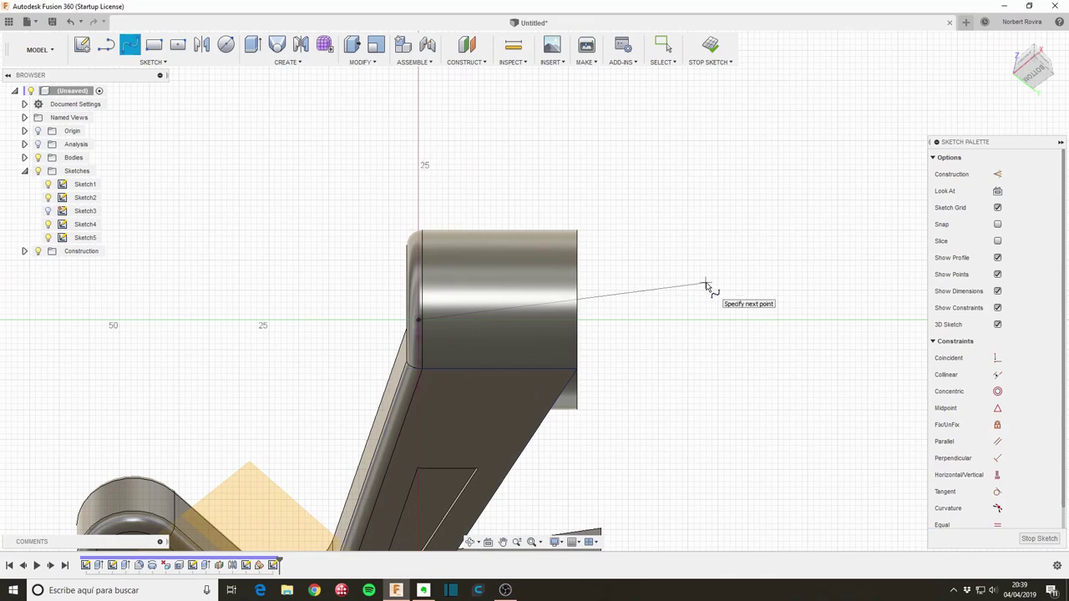
left_click(705, 284)
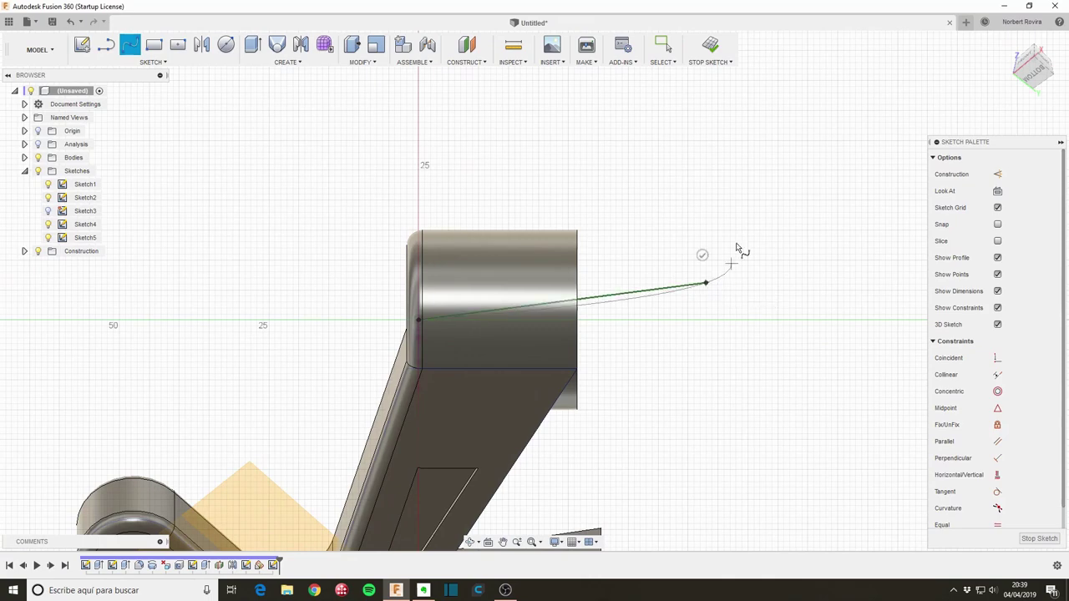
left_click(825, 99)
scroll(735, 134, "down", 1)
middle_click_drag(649, 131, 433, 365)
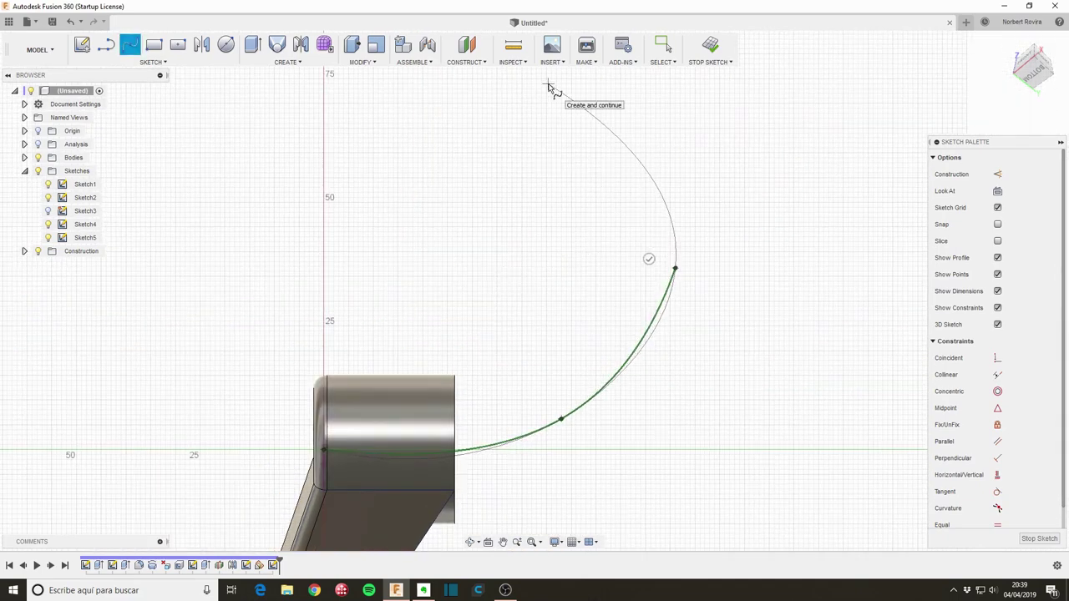
scroll(467, 96, "down", 3)
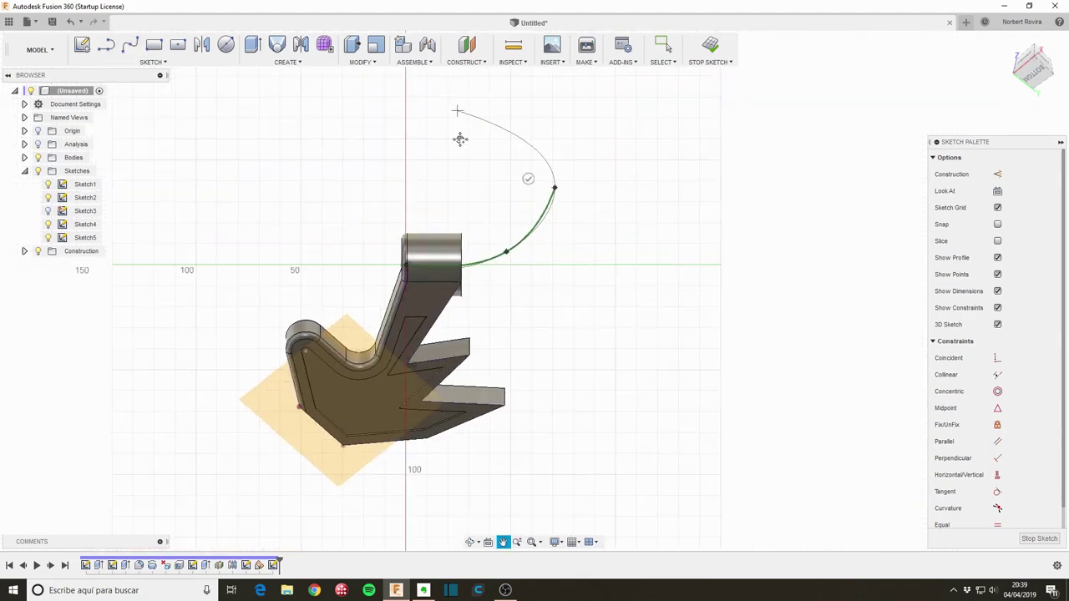
left_click(409, 119)
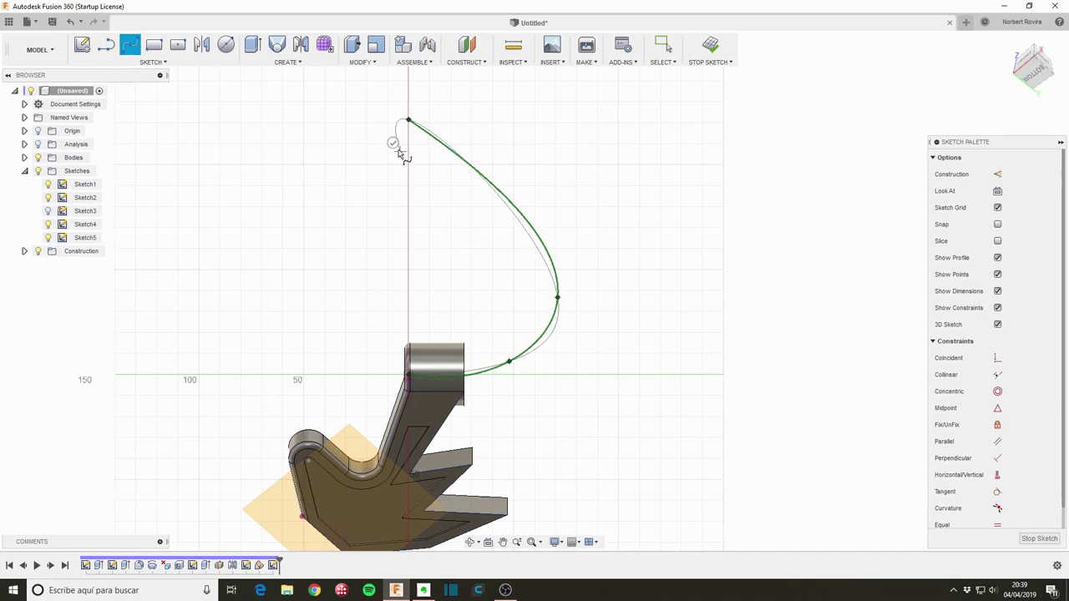
key("Return")
scroll(603, 378, "down", 3)
Step: Finish Sketch5 and start a sweep using Sketch4's two rectangle profiles inside the cylinder
scroll(618, 393, "down", 2)
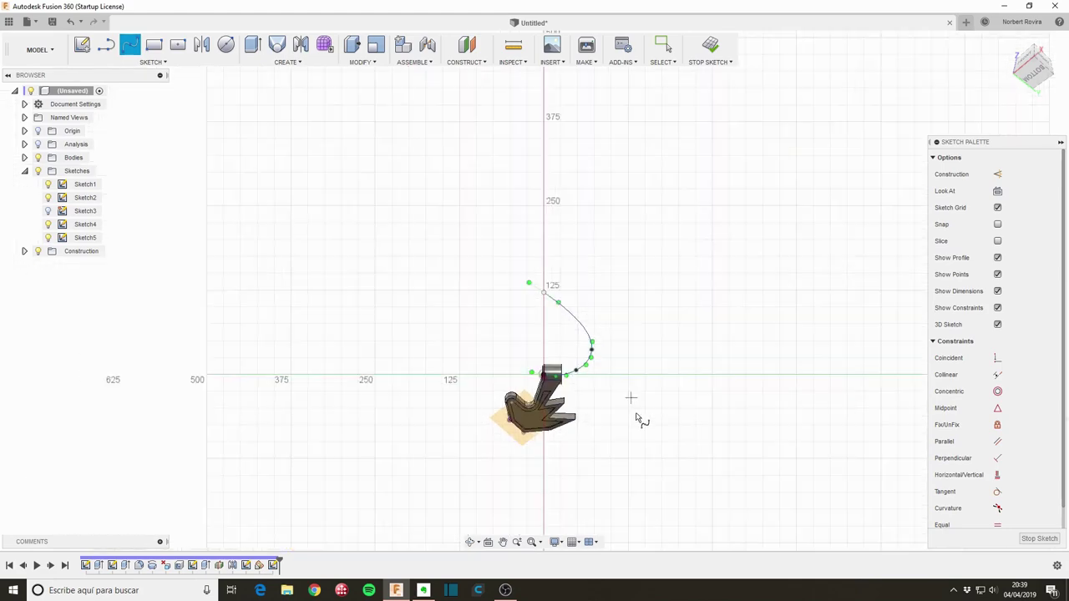
left_click(1035, 539)
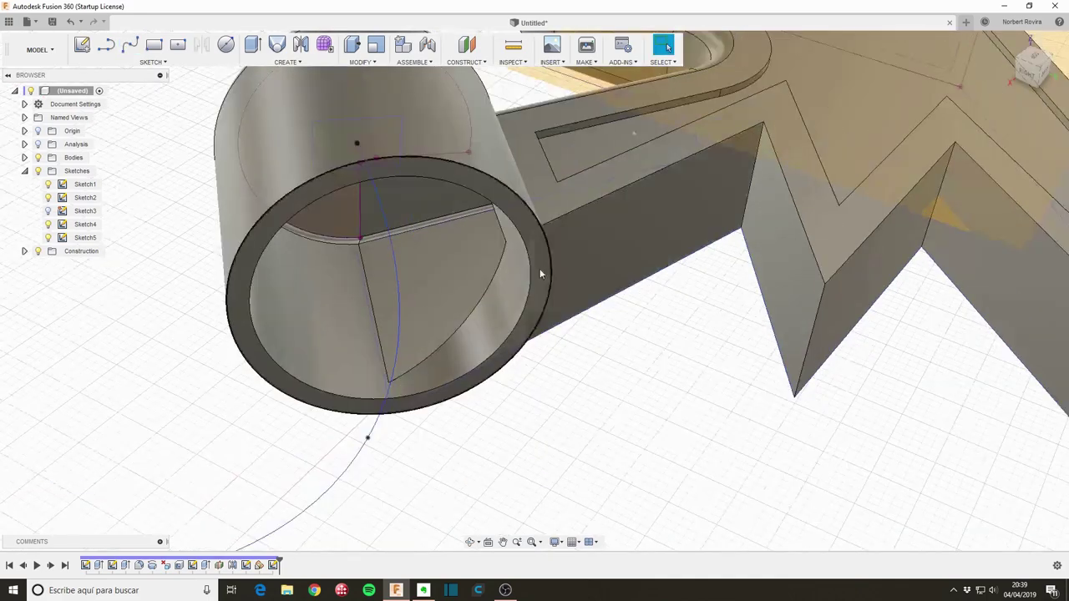
mouse_move(542, 271)
middle_mouse_down("shift")
mouse_move(507, 256)
mouse_move(594, 353)
middle_mouse_up("shift")
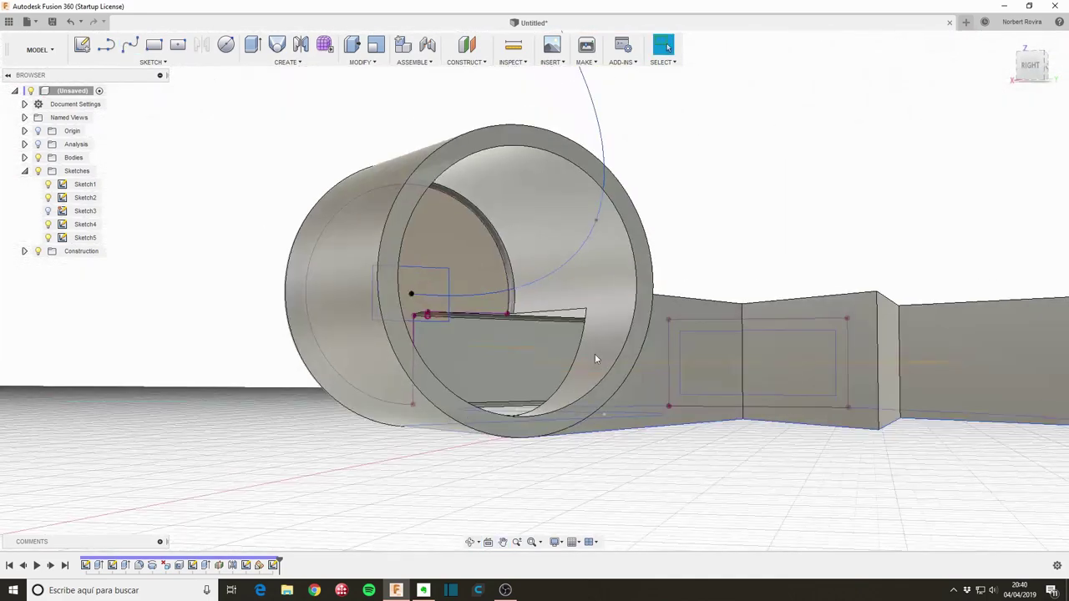
left_click(302, 64)
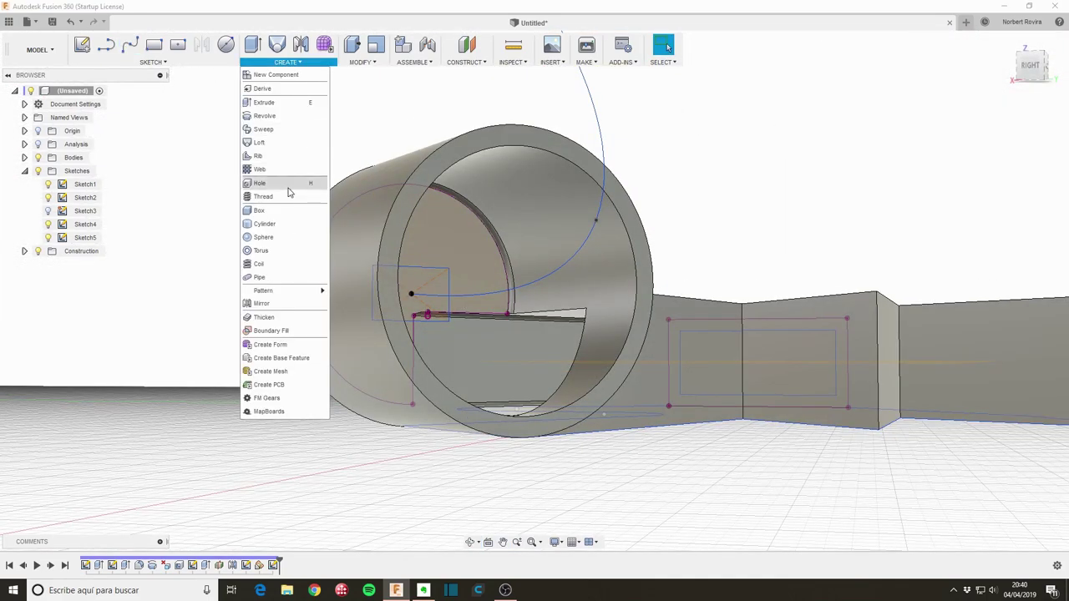
left_click(290, 142)
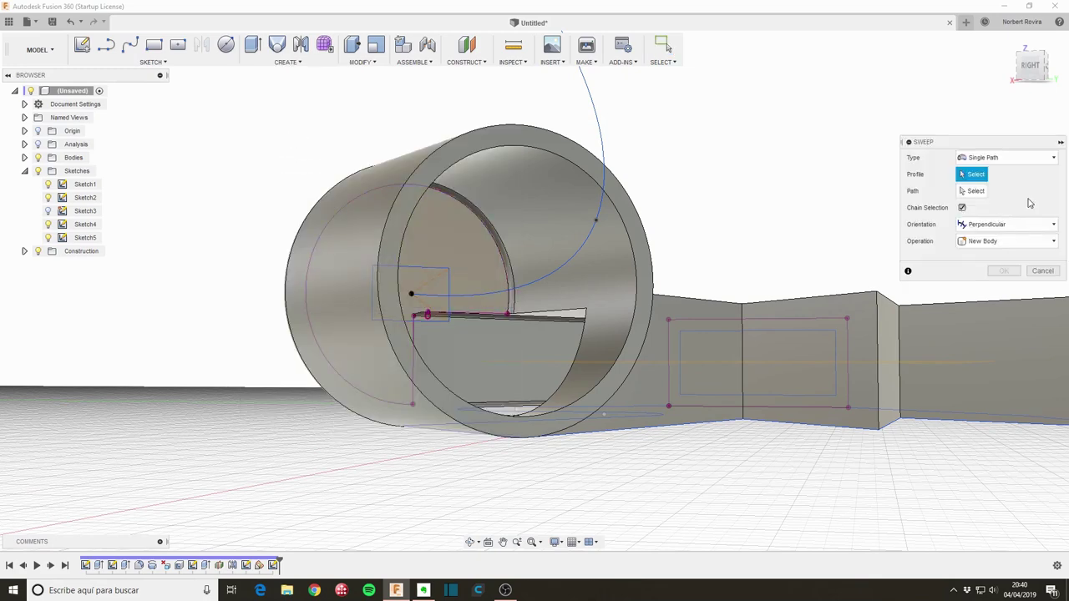
left_click(431, 290)
scroll(426, 329, "up", 3)
scroll(434, 325, "up", 2)
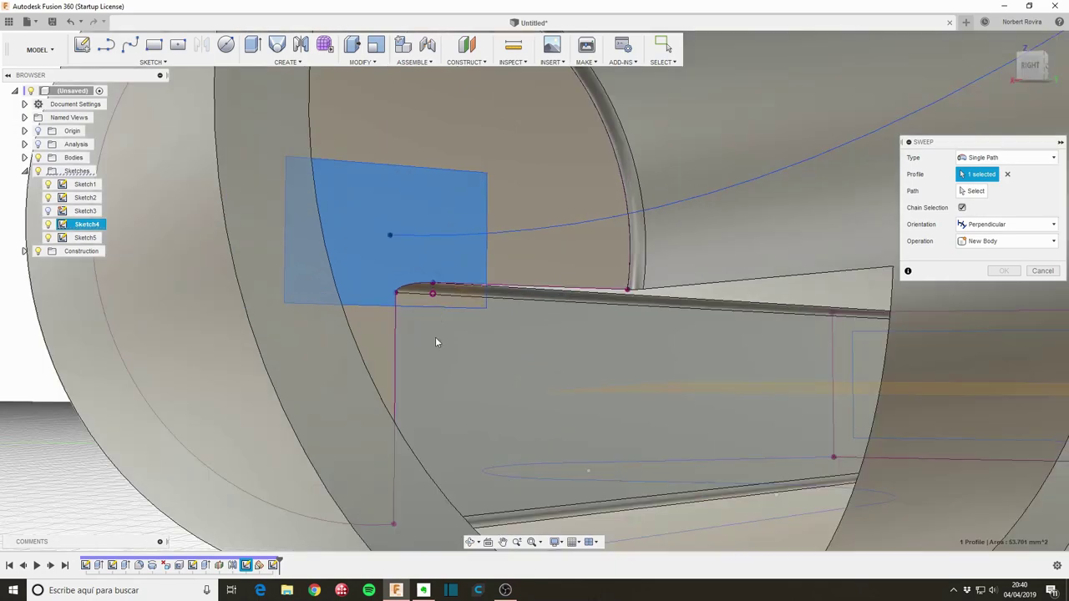
mouse_move(435, 337)
middle_mouse_down("shift")
mouse_move(429, 323)
mouse_move(461, 308)
mouse_move(490, 317)
middle_mouse_up("shift")
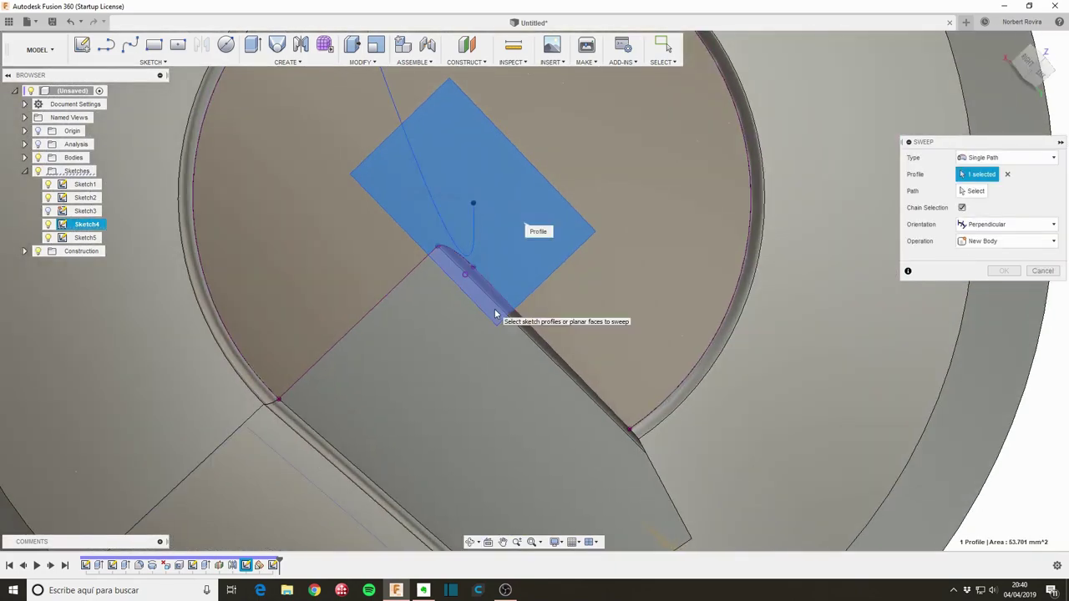
left_click(494, 308)
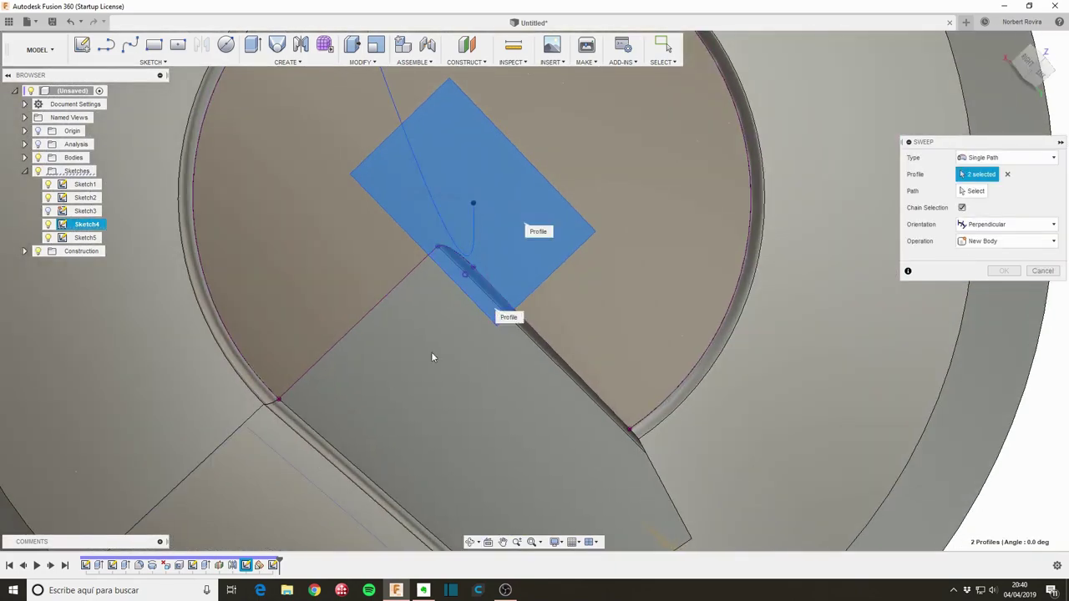
scroll(398, 374, "down", 3)
scroll(409, 371, "down", 2)
Step: Set the Sketch5 spline as the sweep path
left_click(972, 190)
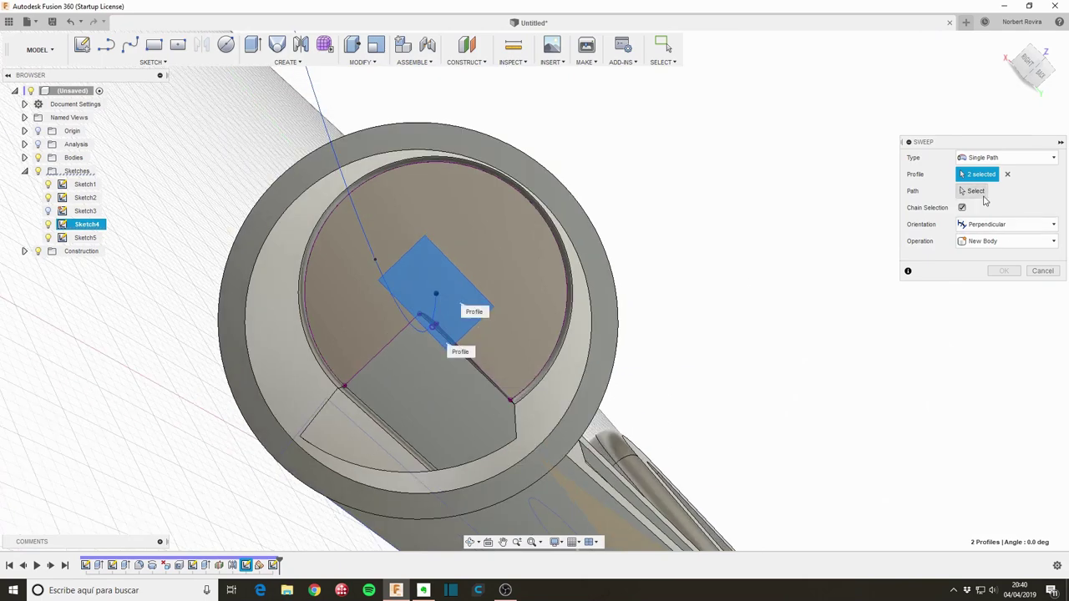
scroll(468, 326, "down", 3)
scroll(409, 321, "down", 2)
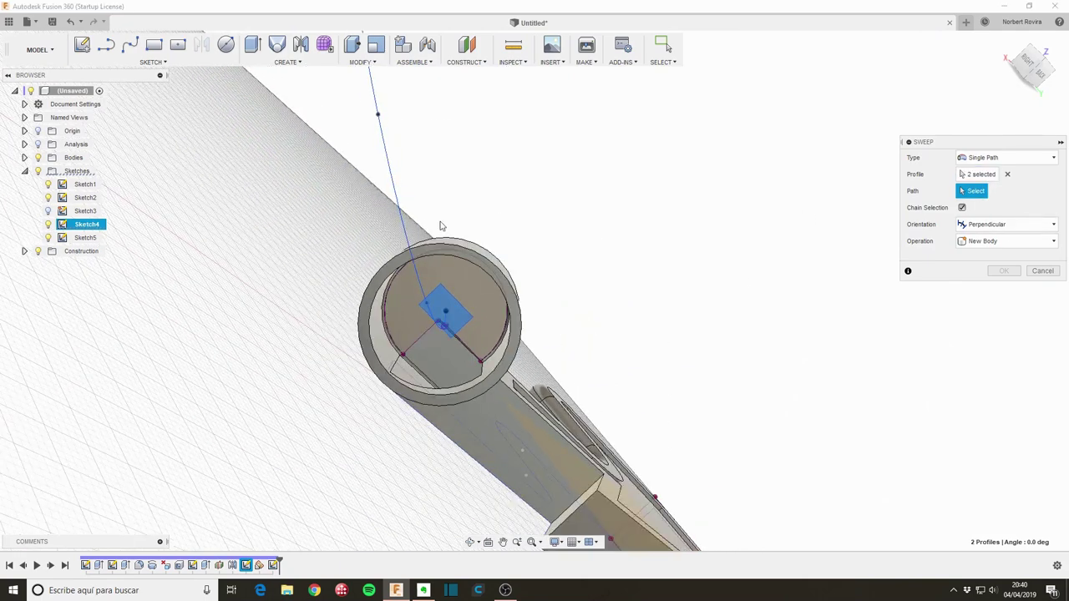
left_click(405, 221)
Step: Set the sweep's twist angle to 3600 deg instead of 7200
scroll(614, 269, "down", 3)
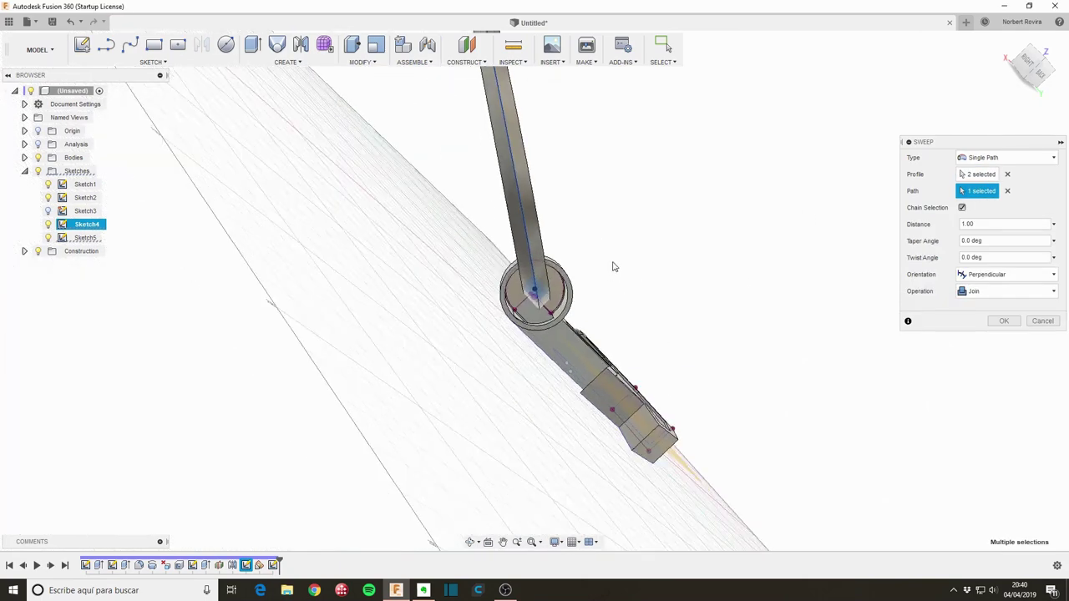
scroll(626, 257, "down", 2)
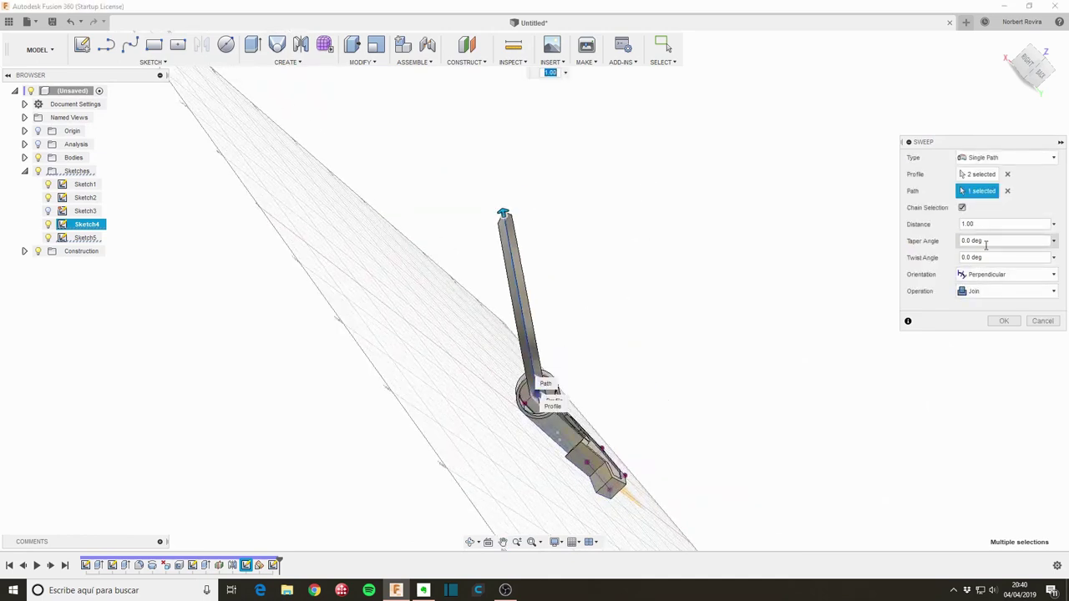
left_click(1035, 258)
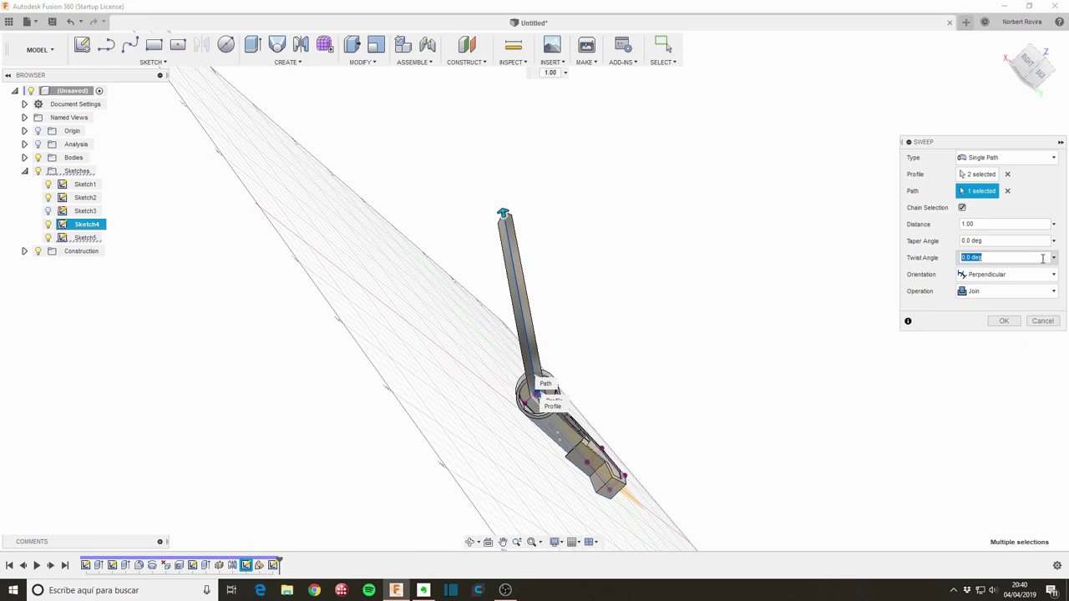
type("720")
mouse_move(451, 351)
middle_mouse_down("shift")
mouse_move(485, 299)
mouse_move(474, 325)
middle_mouse_up("shift")
left_click(976, 259)
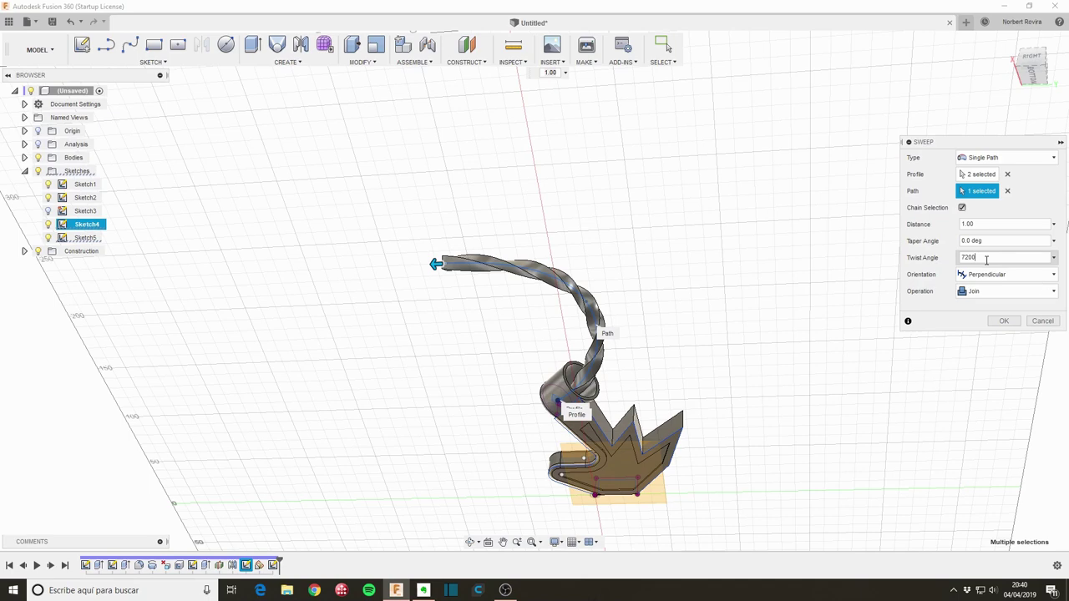
key("Tab")
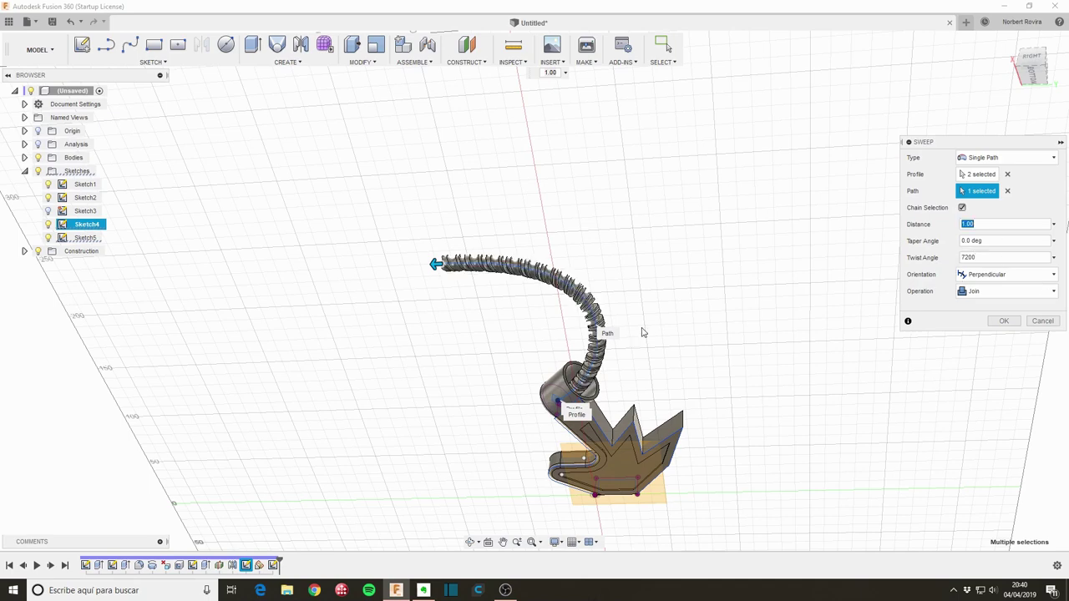
scroll(559, 323, "up", 5)
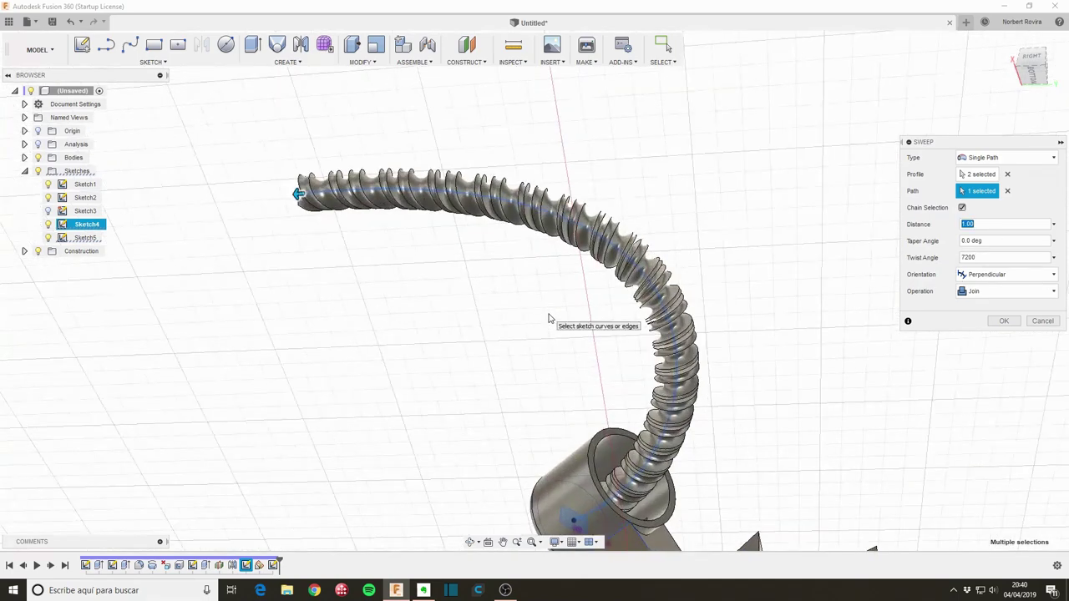
scroll(549, 318, "down", 3)
scroll(549, 317, "down", 3)
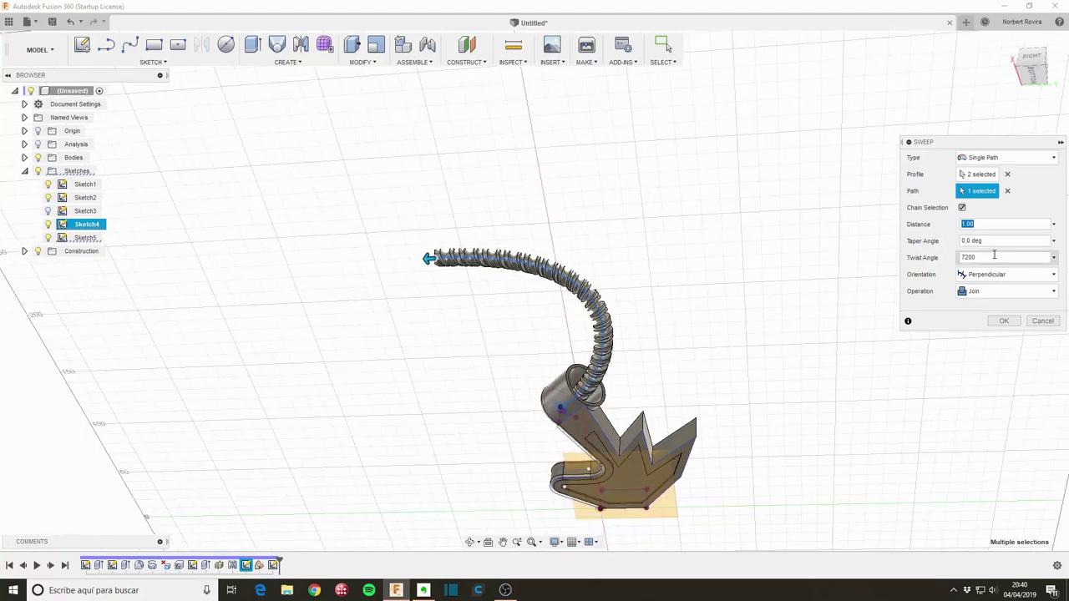
left_click_drag(973, 258, 946, 262)
type("3600")
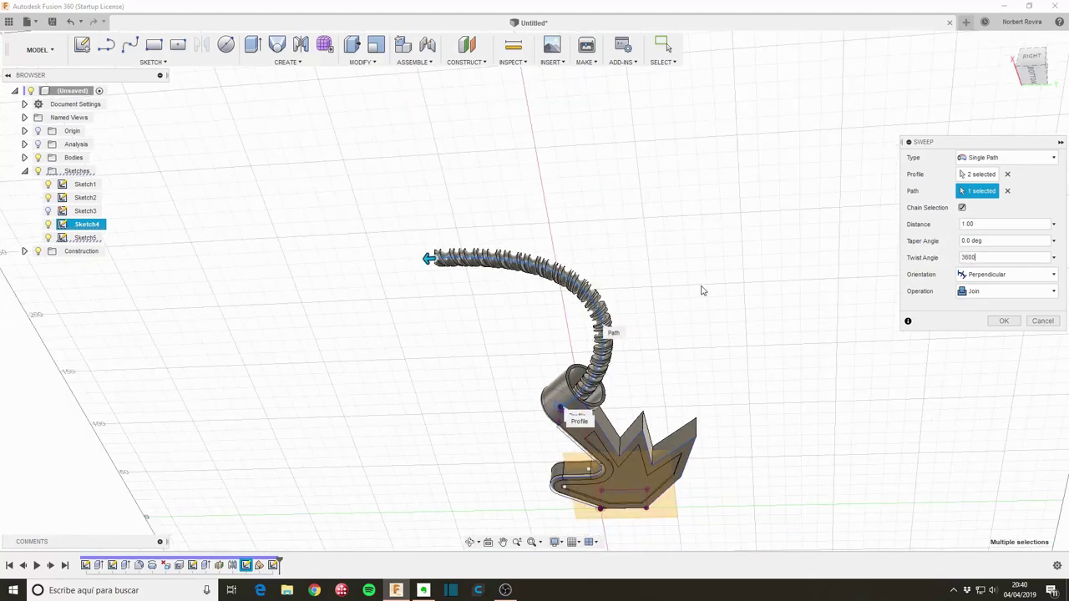
Step: Change the sweep operation to New Body and create the twisted tail
left_click(1006, 292)
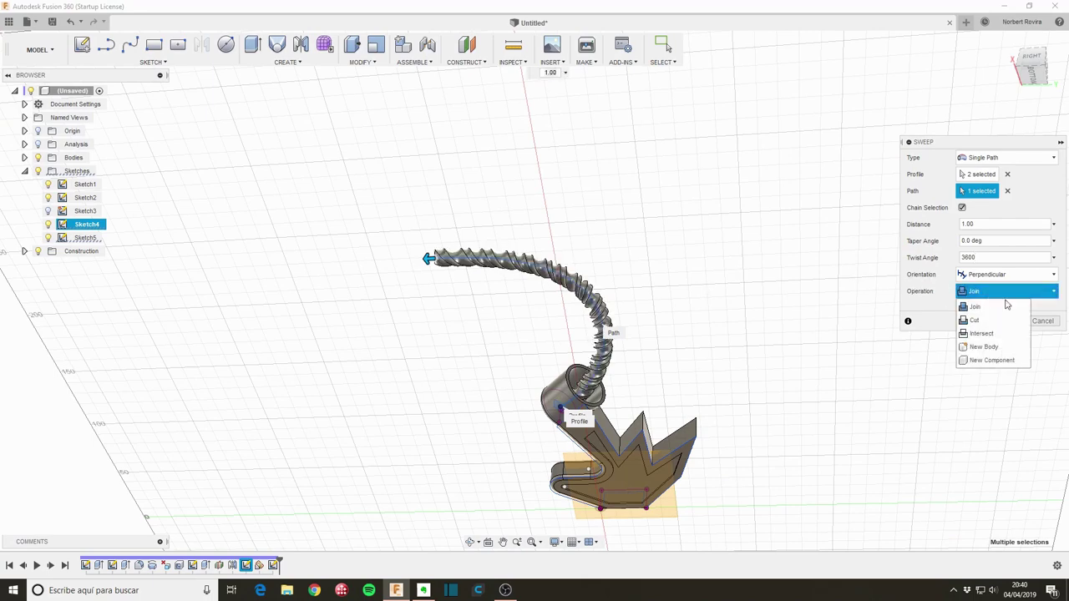
left_click(1006, 347)
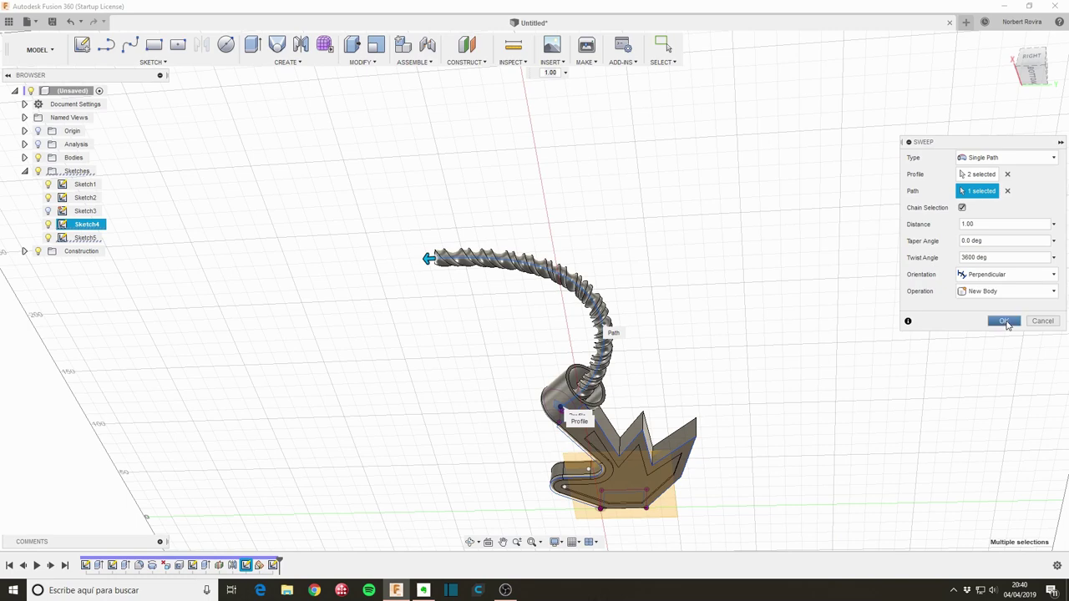
left_click(1004, 322)
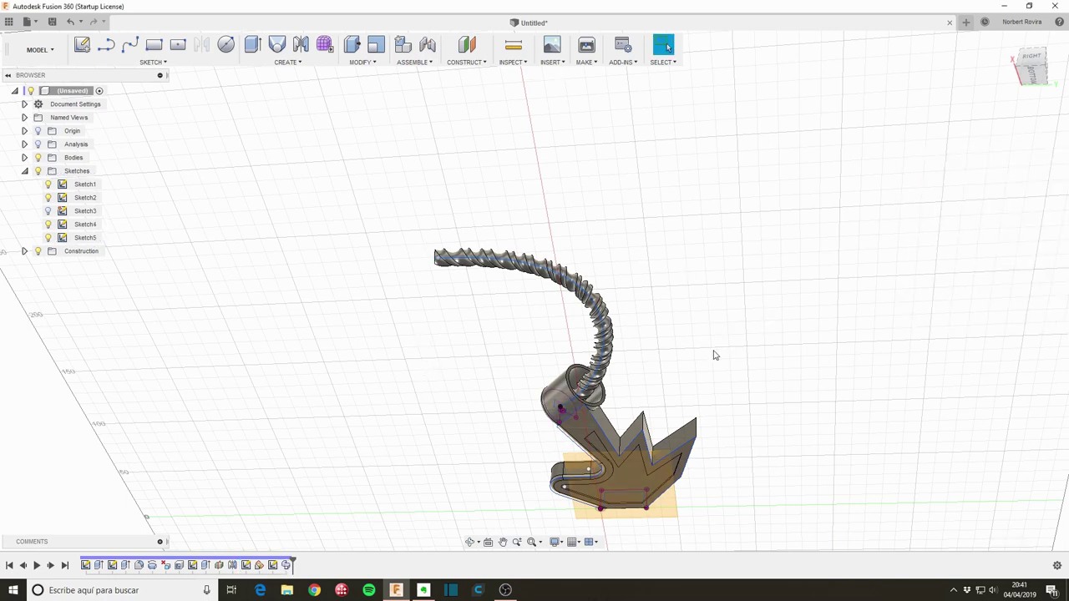
Step: Viewing from below, drag the Mahogany appearance from the Wood category onto the model
middle_click_drag(714, 356, 736, 266, "shift")
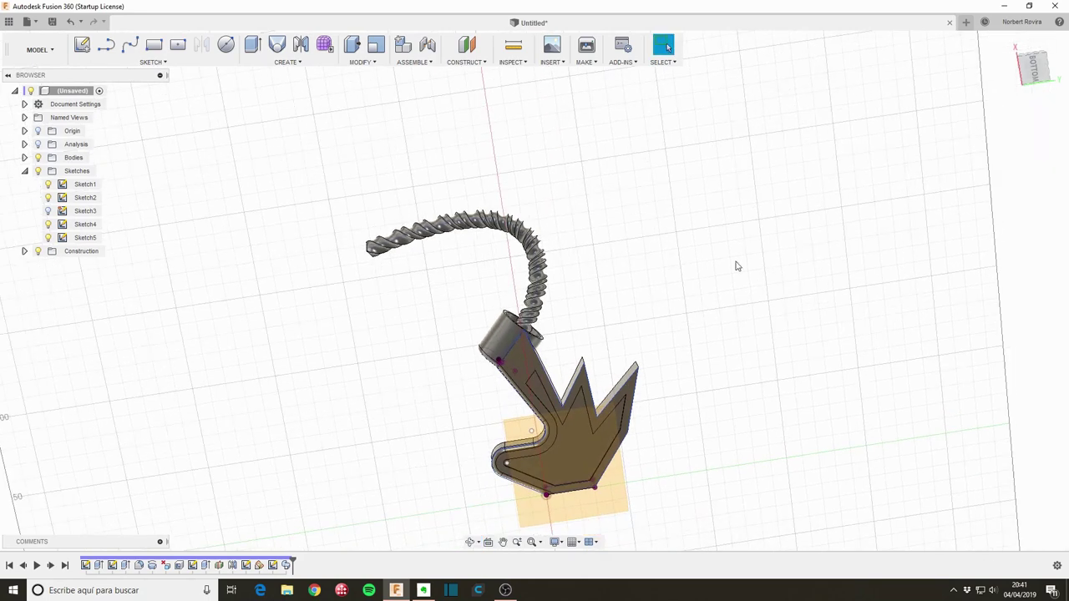
key("a")
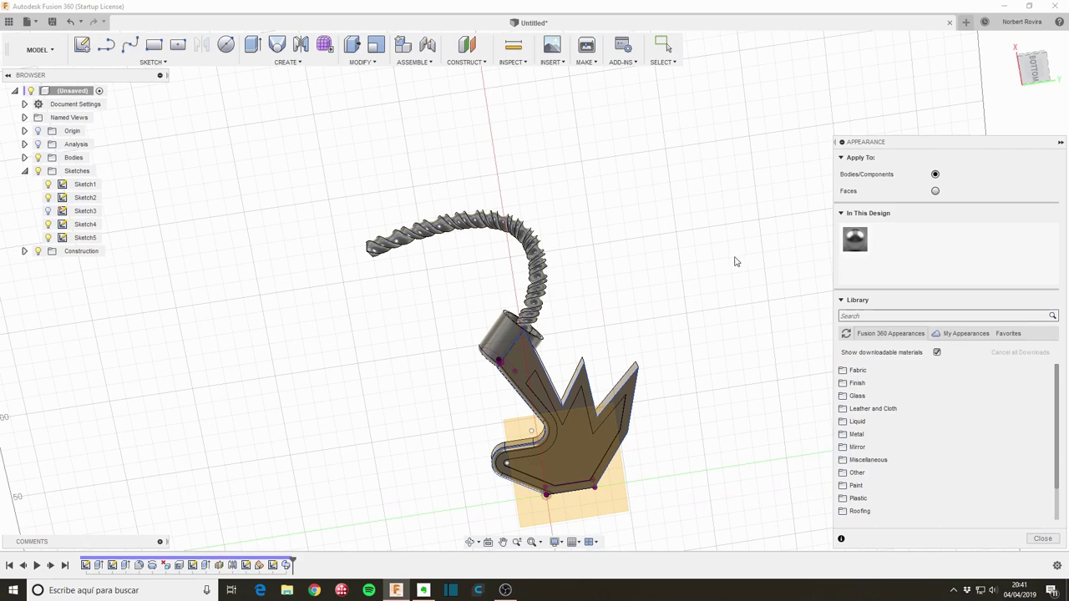
scroll(906, 409, "down", 1)
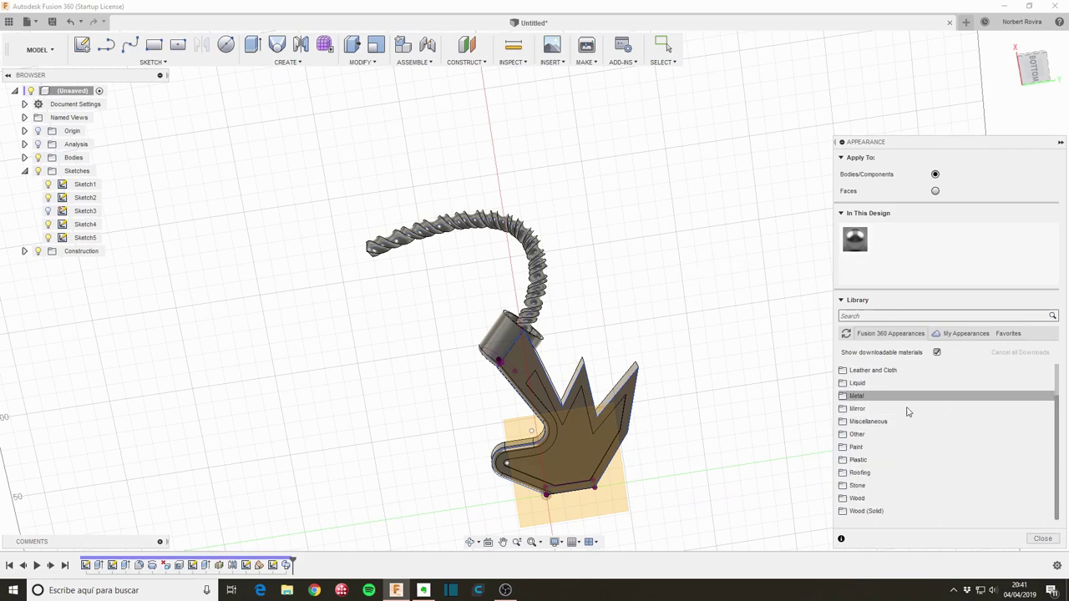
left_click(886, 447)
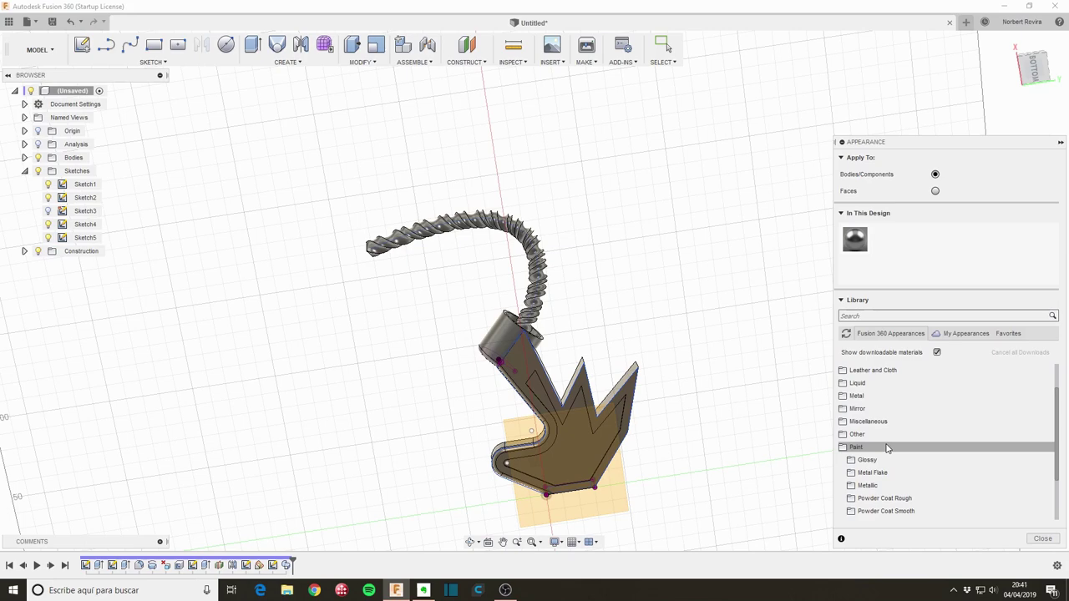
left_click(886, 448)
left_click(903, 499)
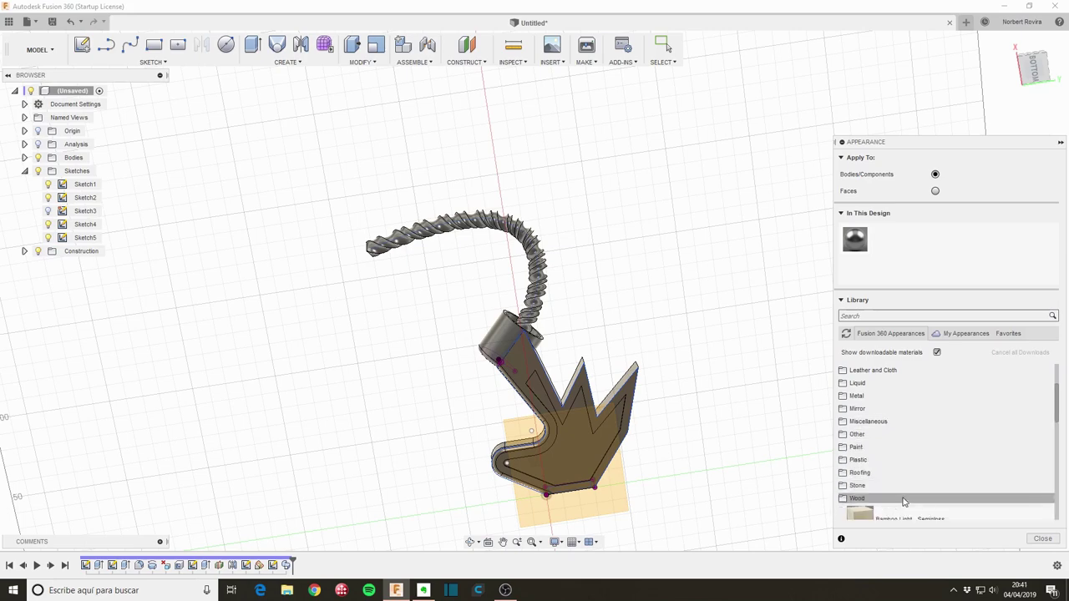
scroll(903, 498, "down", 5)
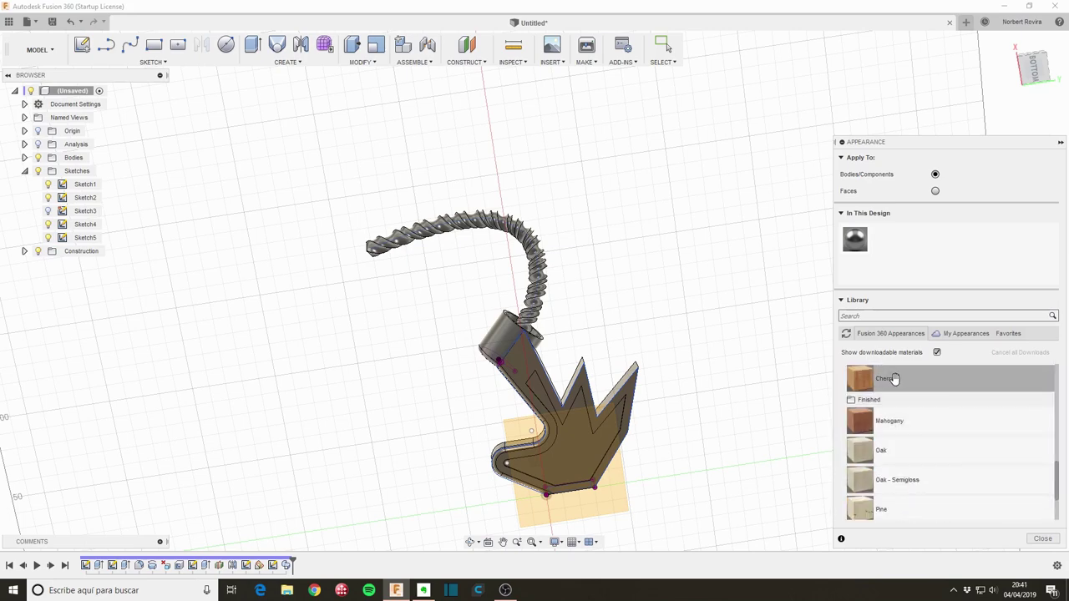
mouse_move(912, 423)
left_mouse_down()
mouse_move(627, 426)
mouse_move(630, 397)
left_mouse_up()
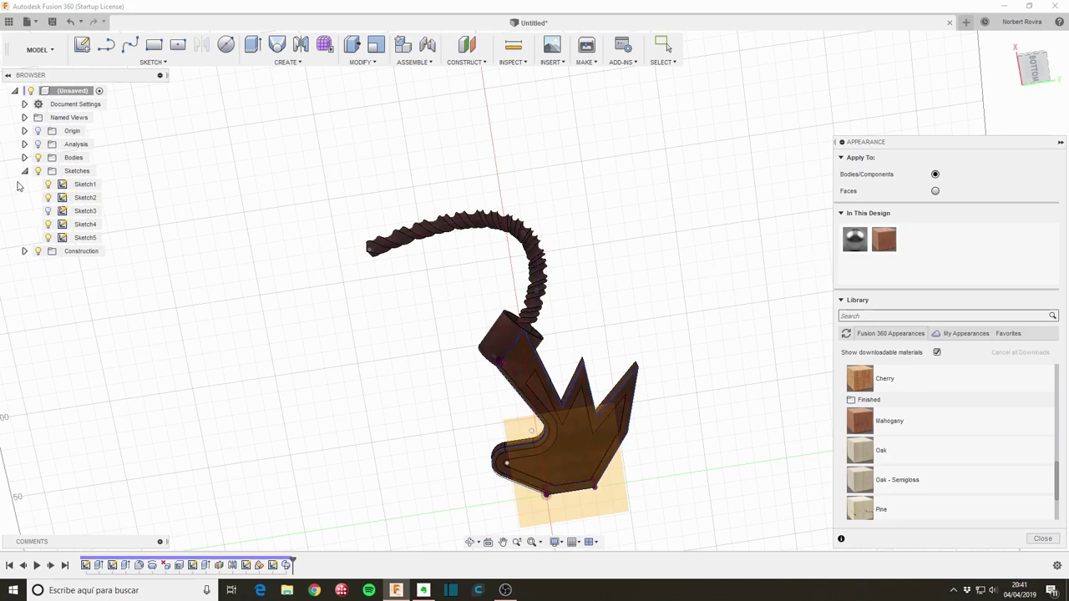
Step: Expand Bodies in the browser to show Body1 and Body2
left_click(24, 157)
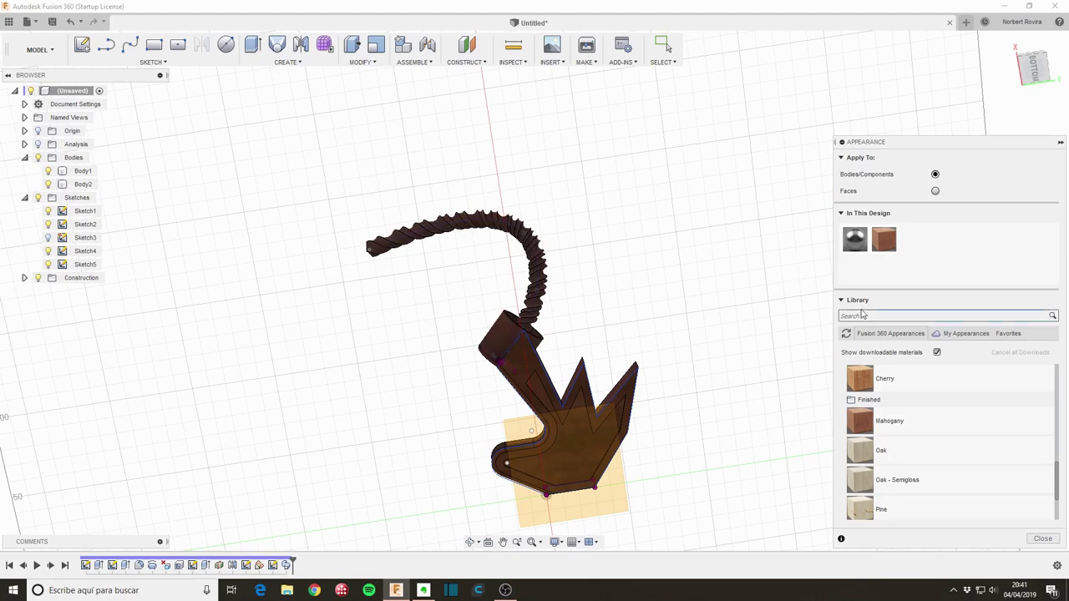
scroll(927, 422, "up", 5)
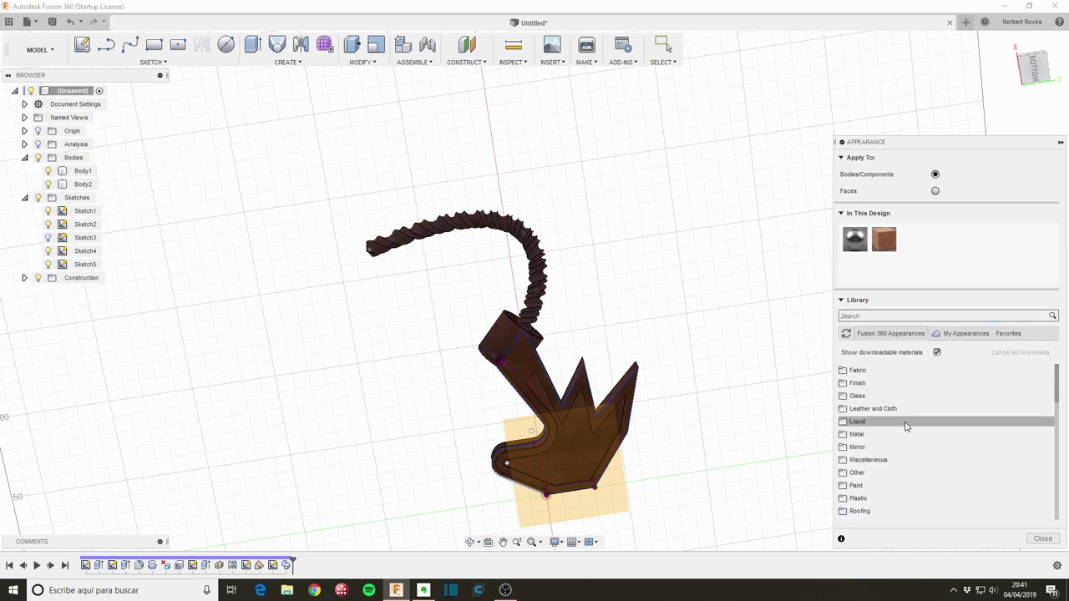
scroll(895, 467, "down", 1)
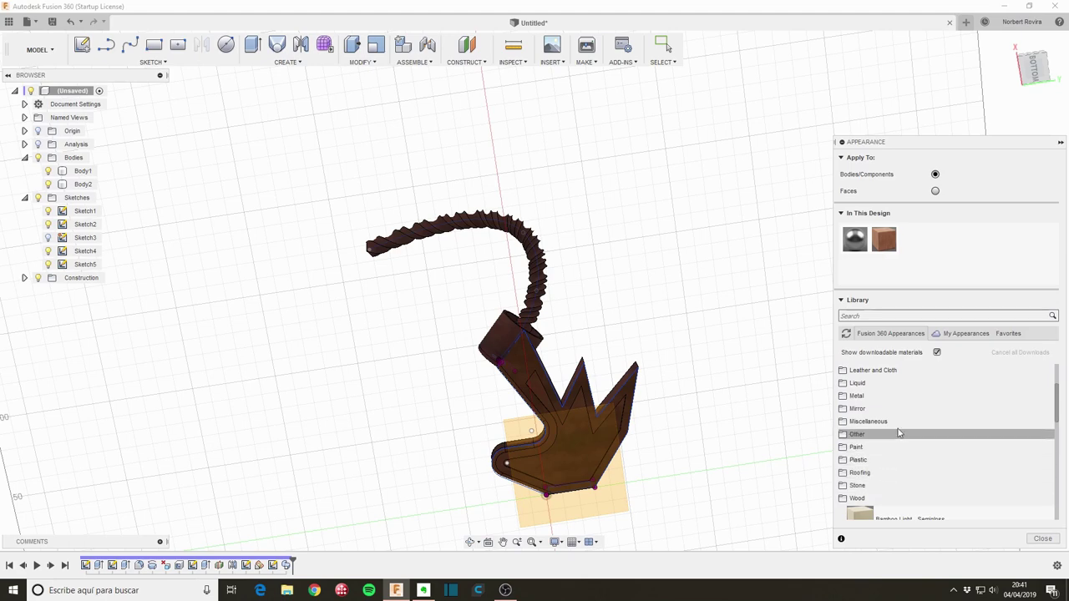
Step: Download Display - 4x20 - LCD from Other > Emissive and apply it to the tail body
left_click(894, 434)
scroll(898, 435, "down", 1)
left_click(897, 435)
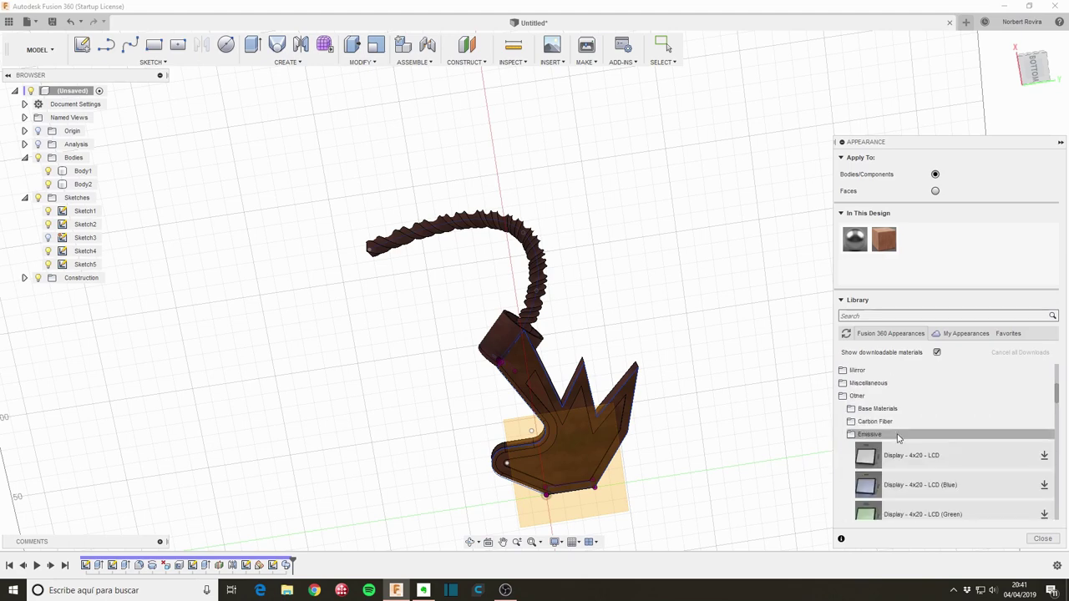
scroll(920, 451, "down", 1)
scroll(923, 458, "down", 1)
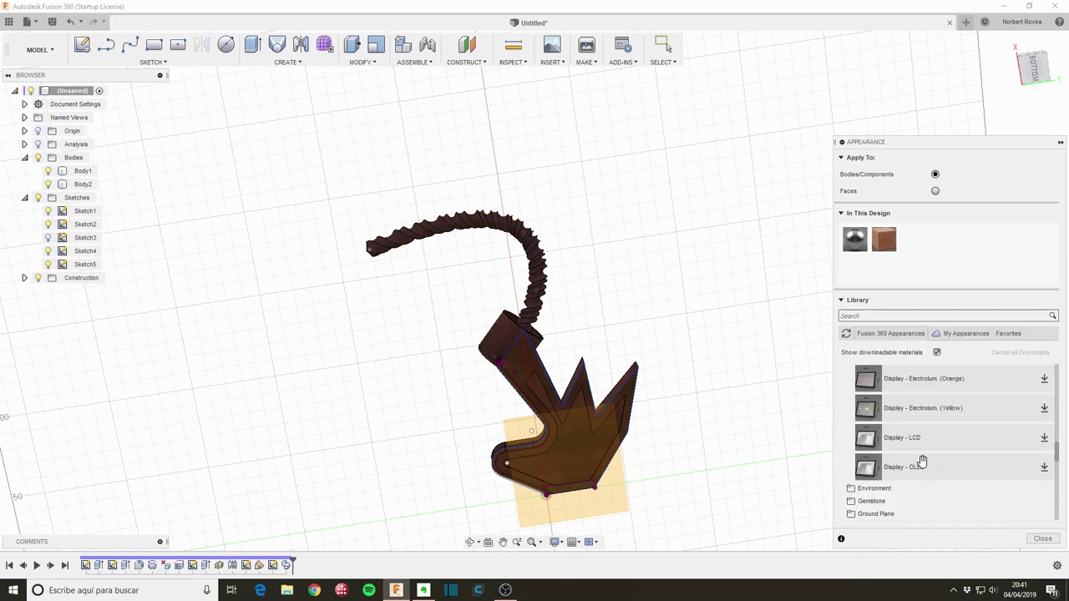
scroll(893, 490, "up", 1)
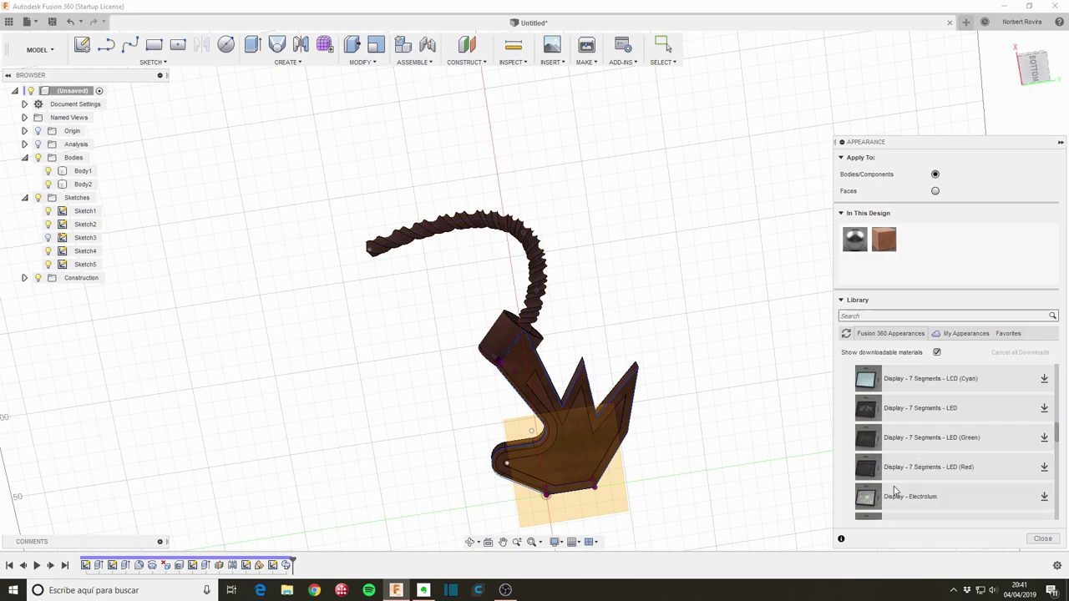
scroll(894, 491, "up", 1)
scroll(892, 486, "up", 1)
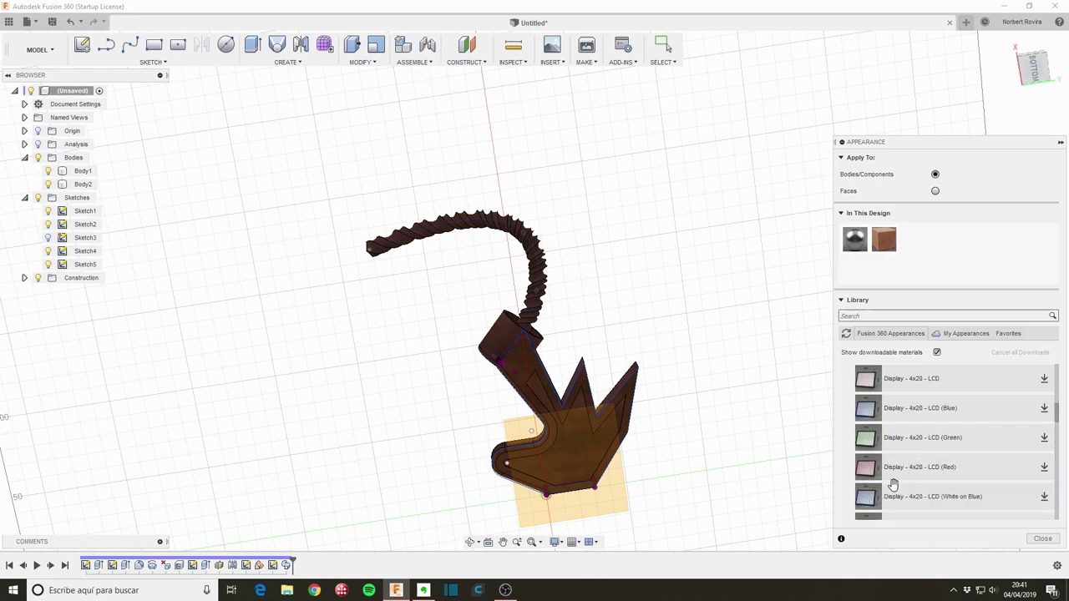
scroll(893, 486, "up", 1)
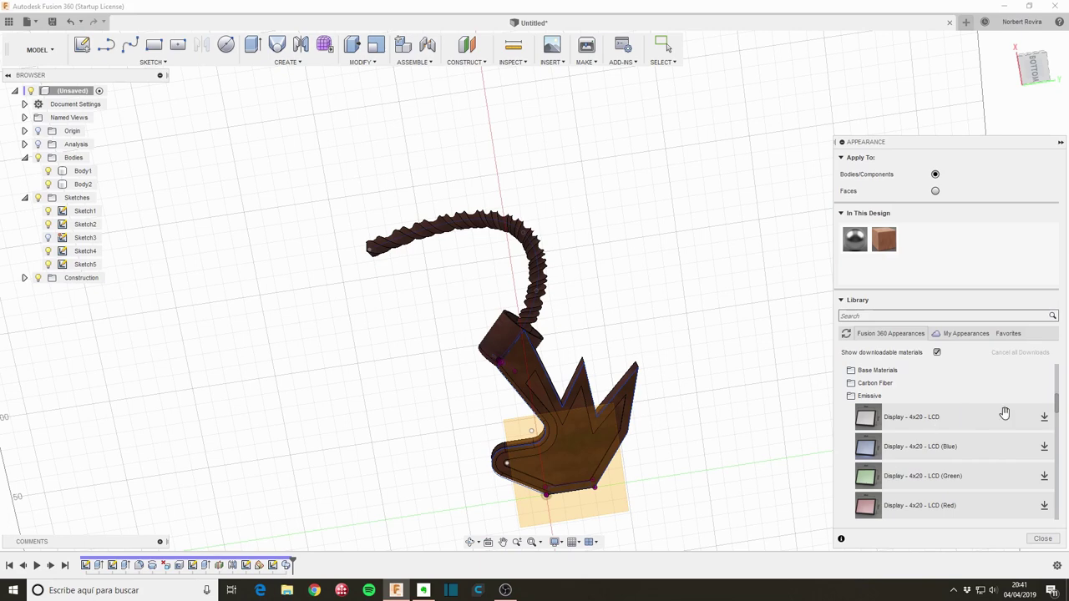
left_click(1043, 419)
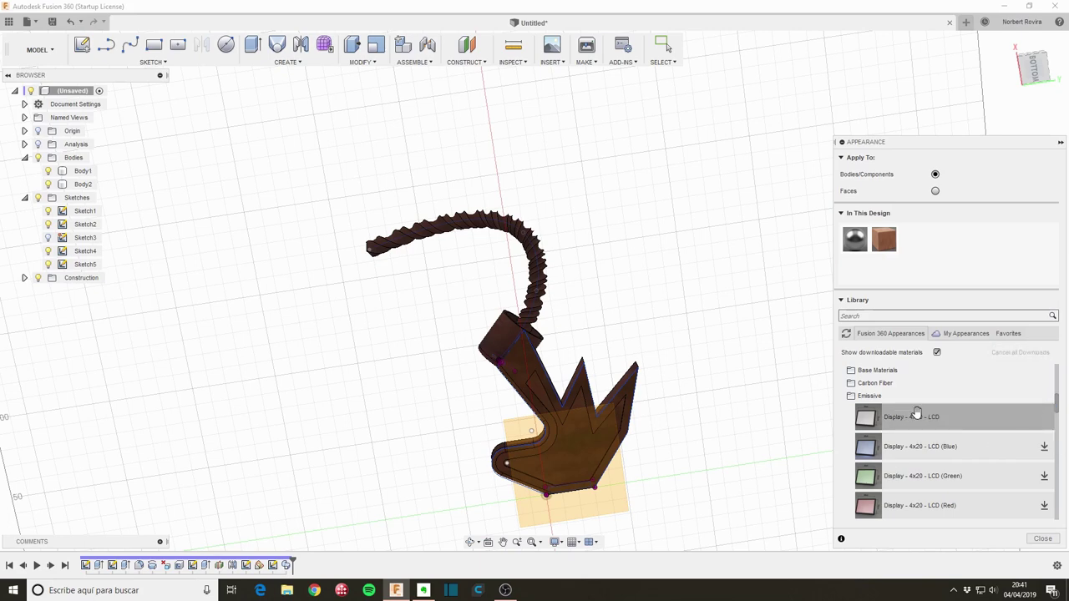
left_click_drag(923, 416, 539, 269)
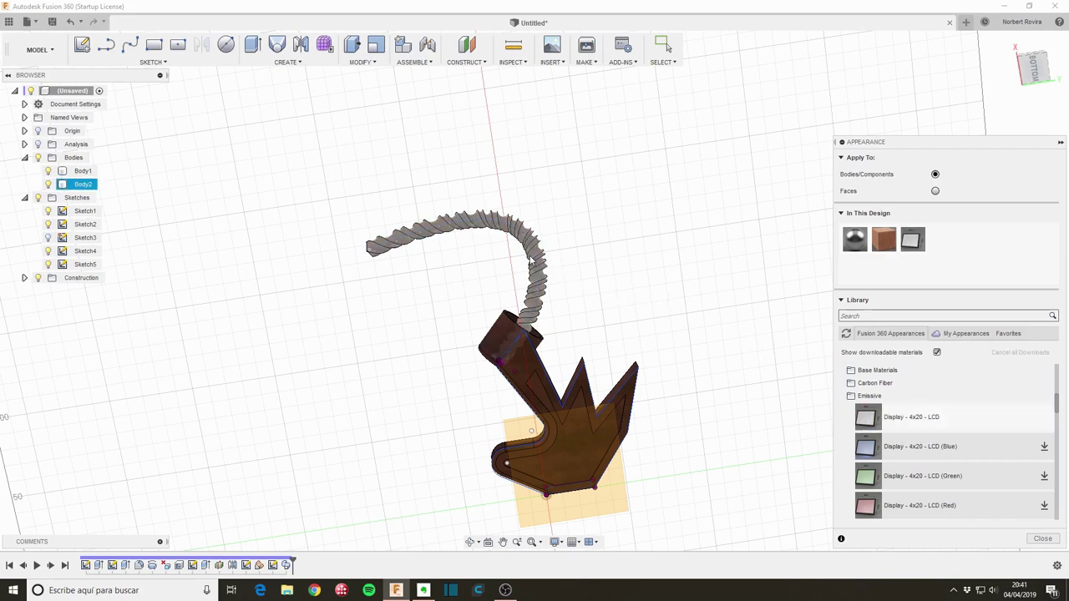
Step: Close the appearance library and switch from the MODEL to the RENDER workspace
left_click(1042, 538)
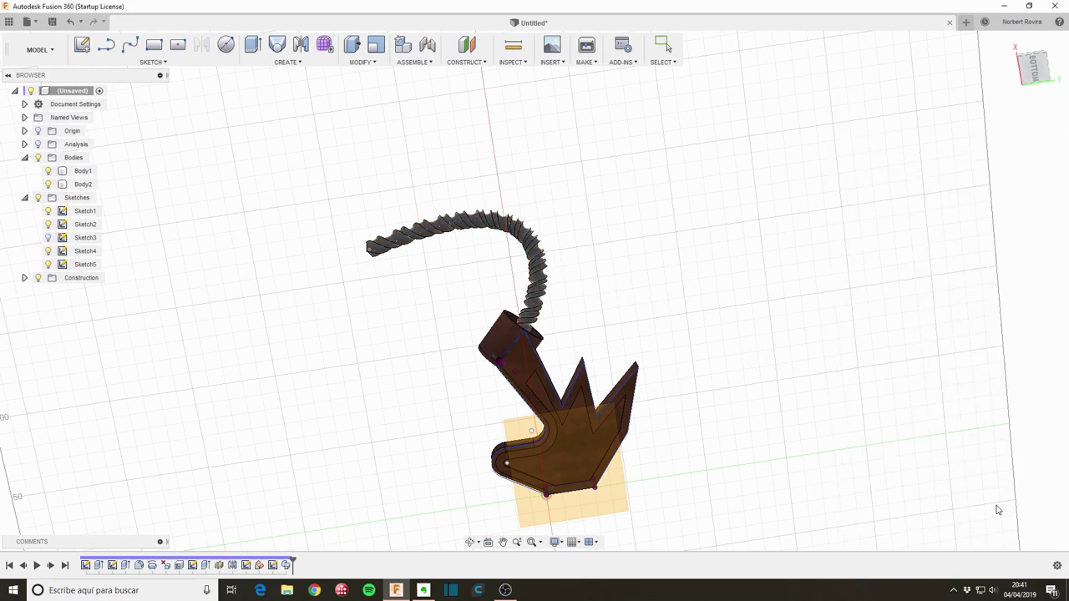
left_click(38, 50)
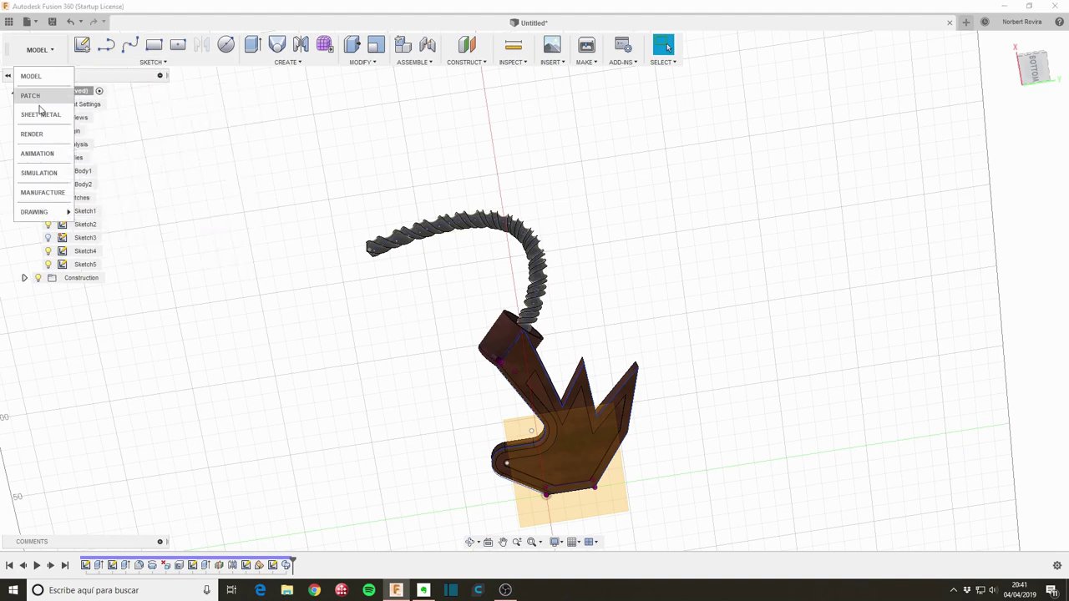
left_click(56, 141)
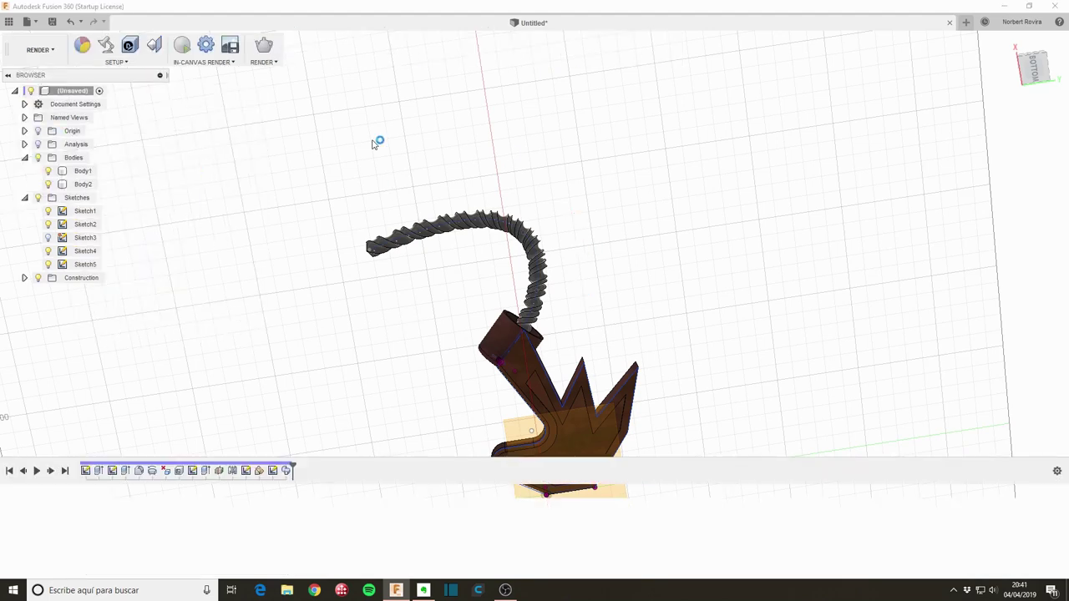